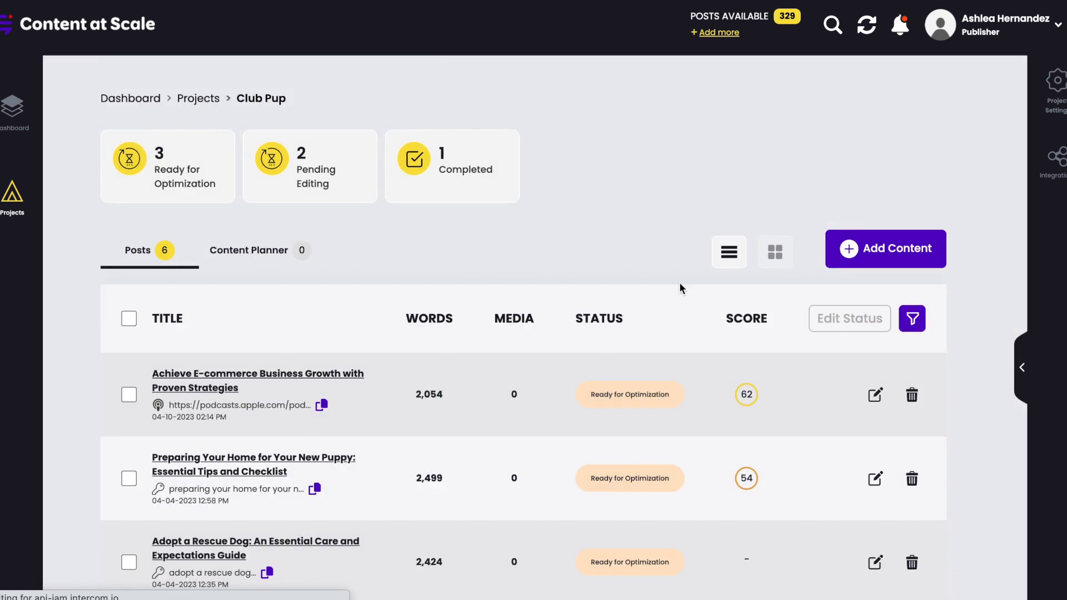
# Step: Start adding new content to the Club Pup project
pyautogui.click(849, 251)
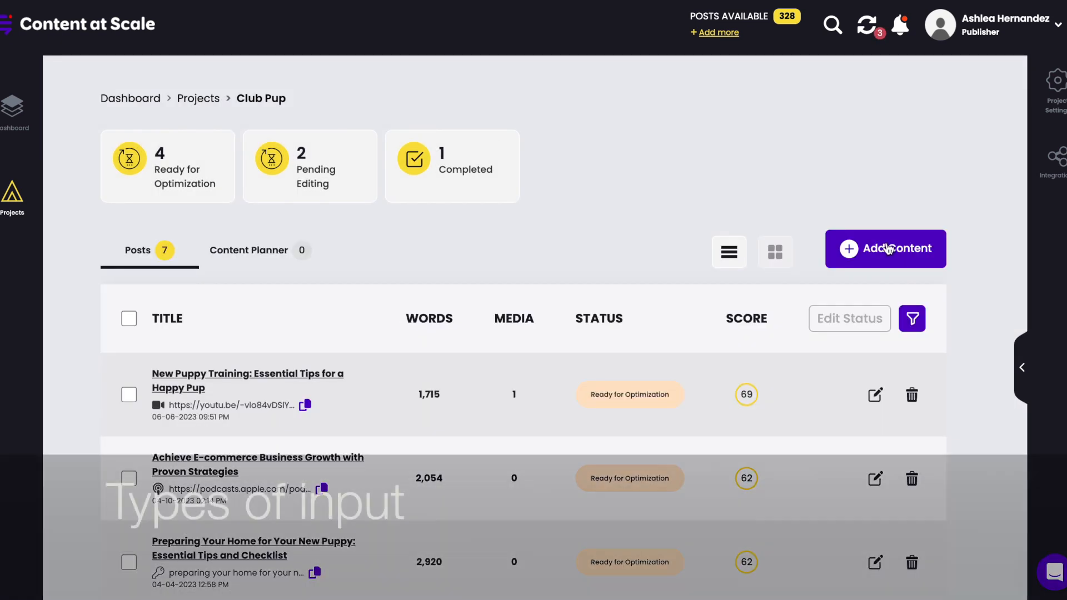
pyautogui.click(887, 248)
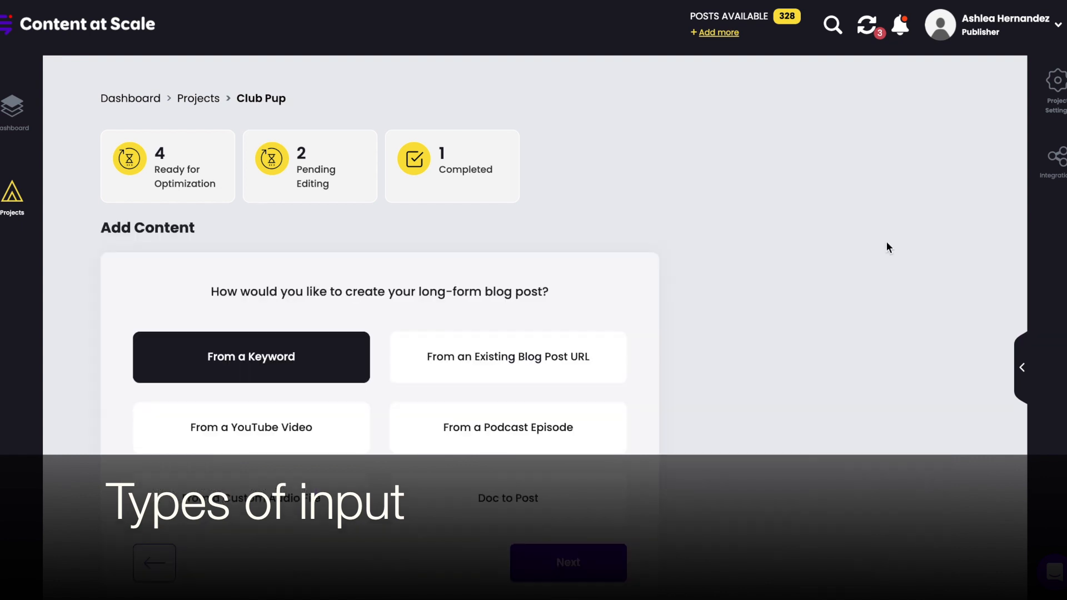
# Step: Look through the blog post source options, including YouTube video, podcast episode and custom audio file, and view the Doc to Post upload form
pyautogui.click(492, 358)
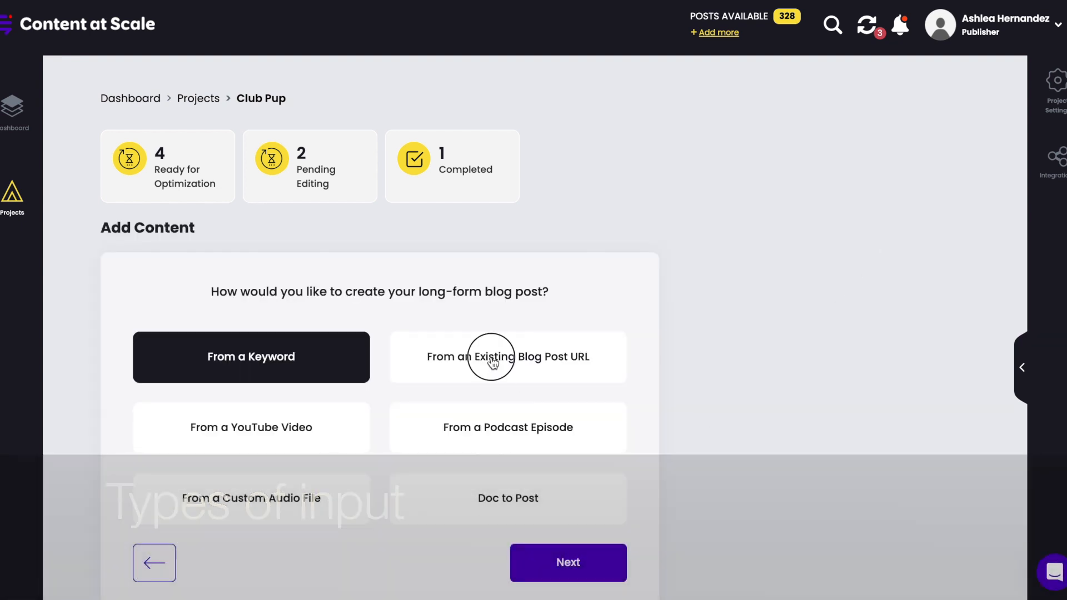
pyautogui.click(281, 429)
pyautogui.click(504, 437)
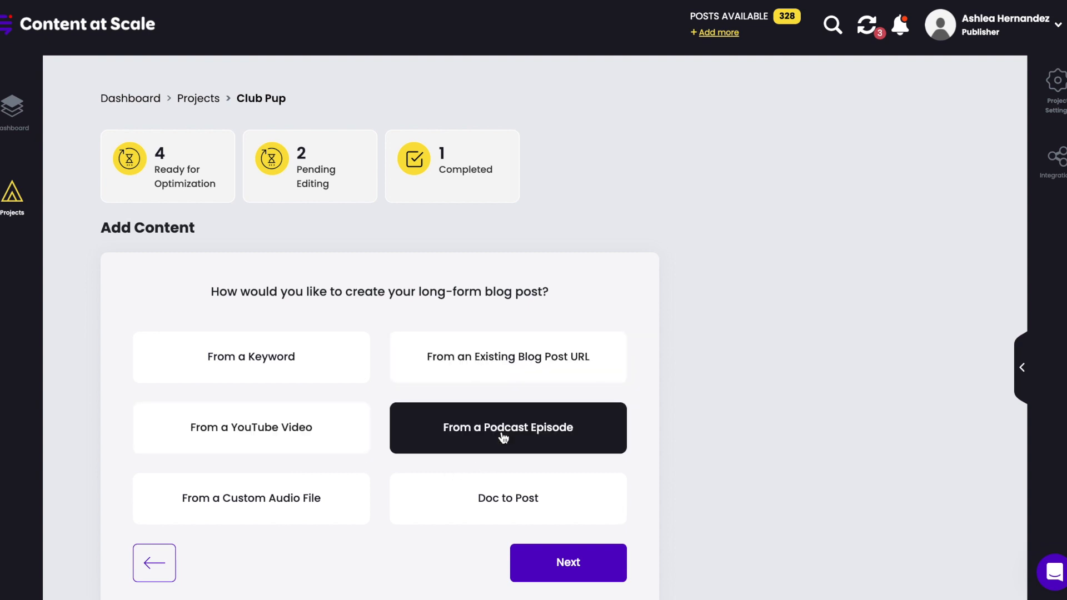
pyautogui.click(258, 513)
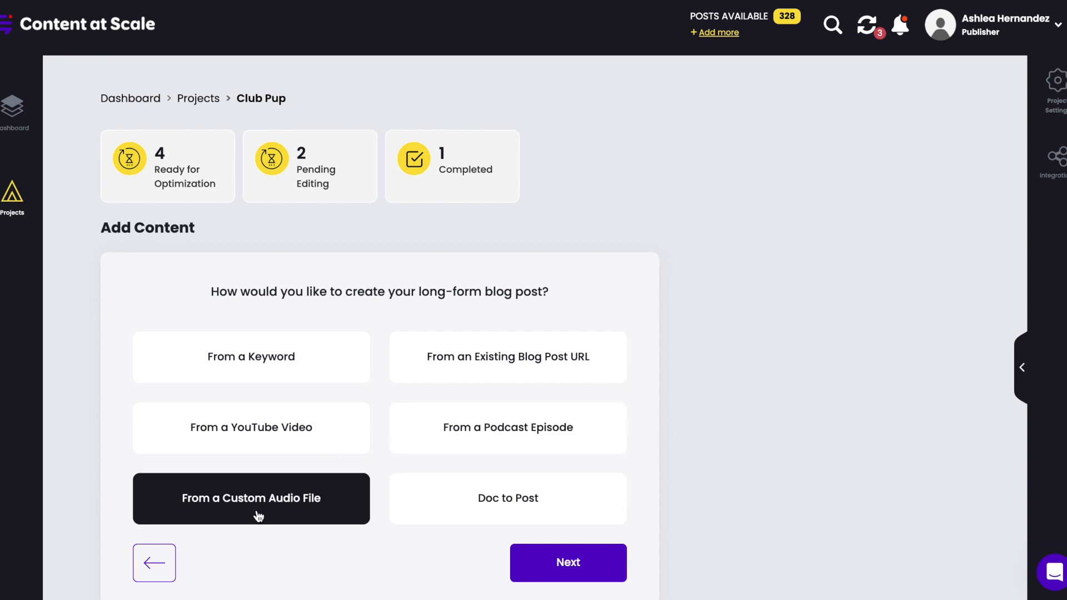
pyautogui.click(536, 519)
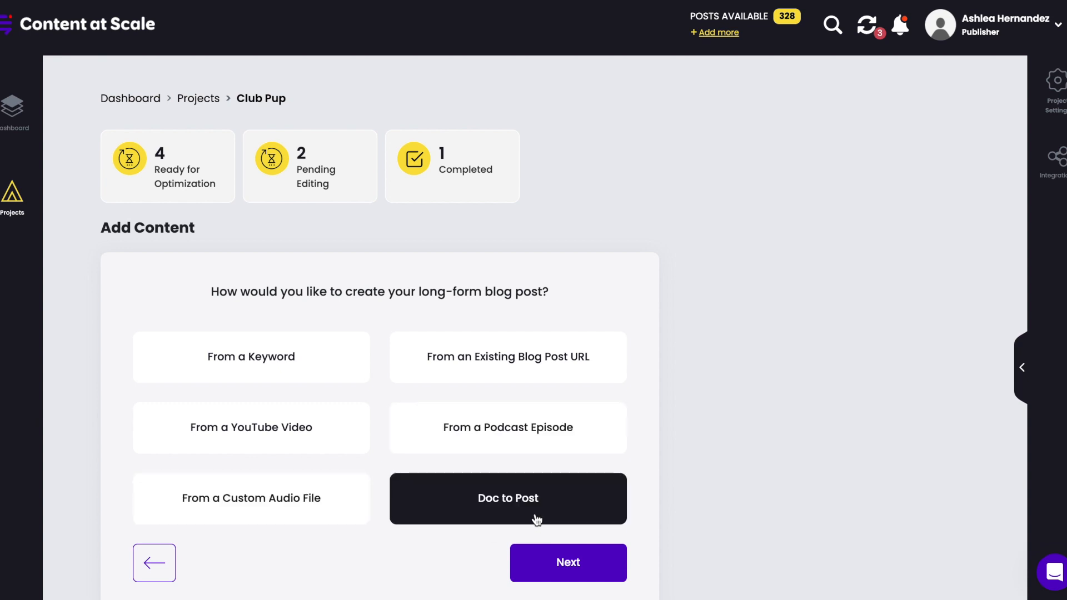
pyautogui.click(572, 564)
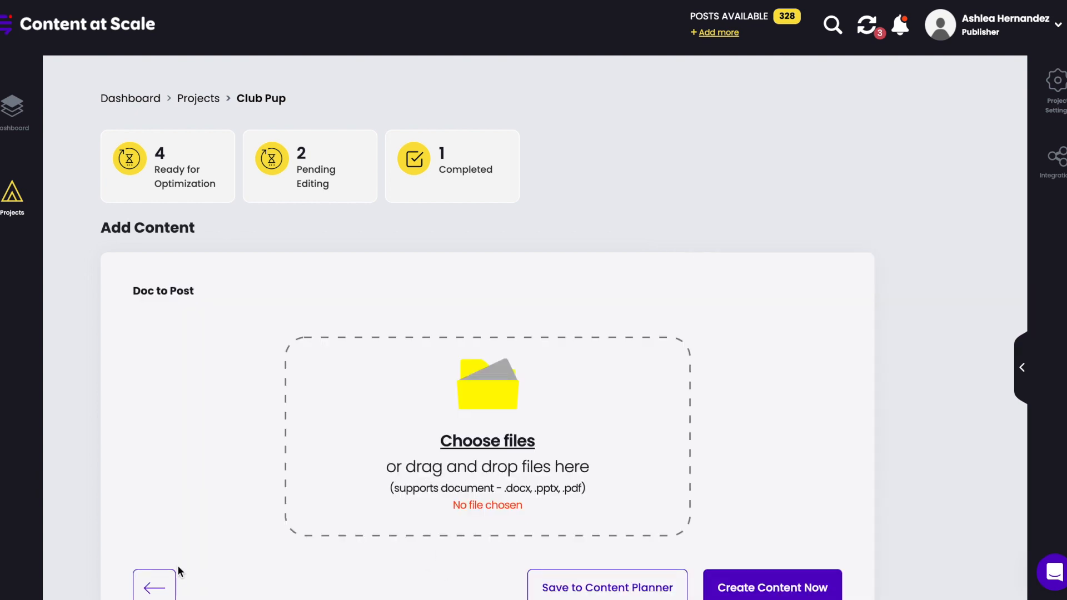
pyautogui.click(158, 588)
# Step: View the form for rewriting an existing blog post from its URL, and return to the source options
pyautogui.click(496, 361)
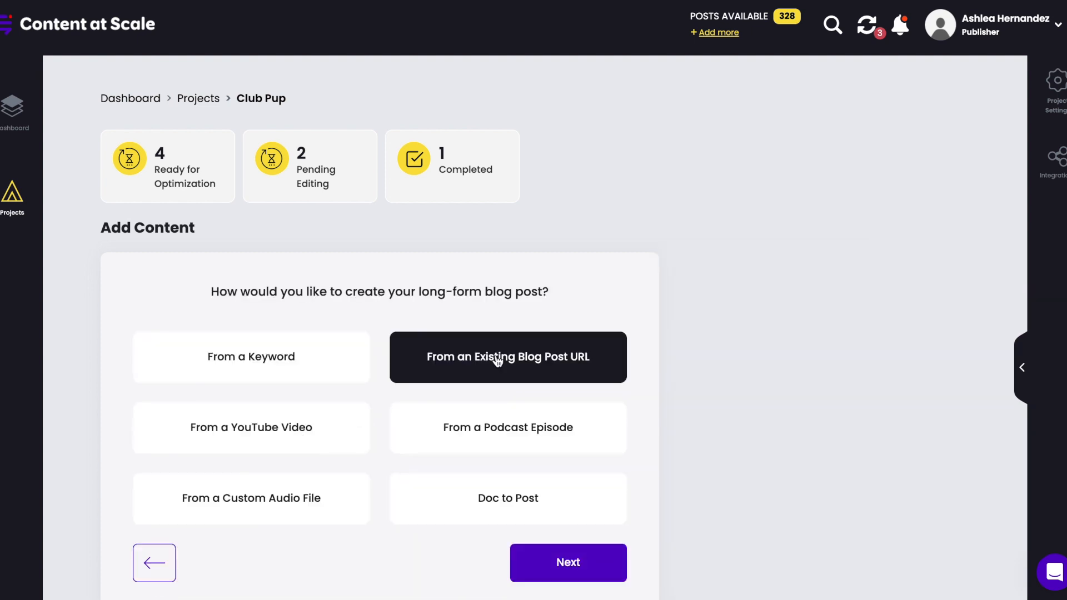
pyautogui.click(564, 556)
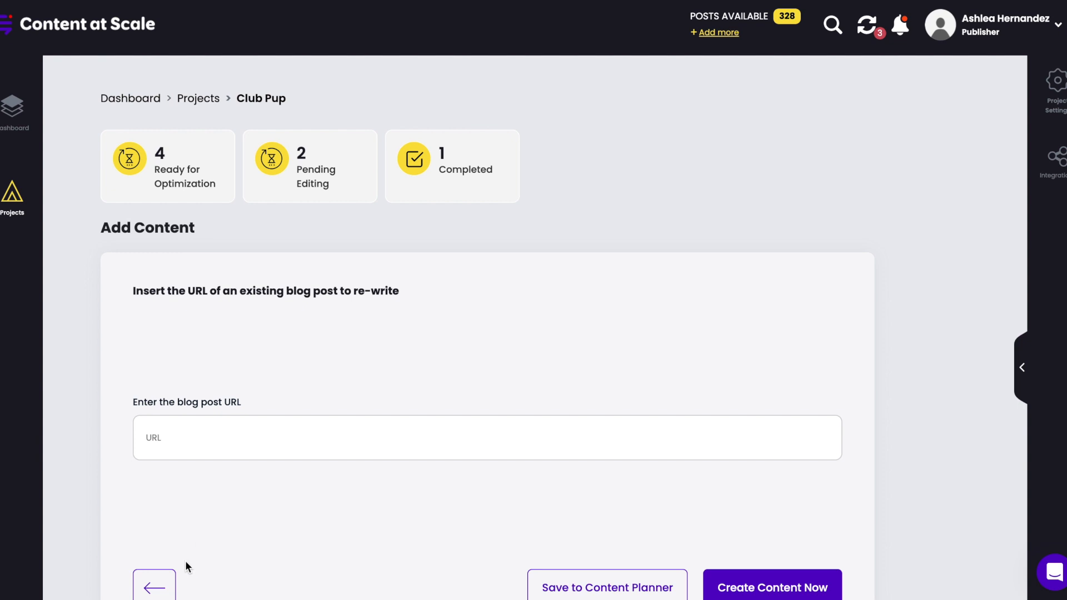
pyautogui.click(153, 589)
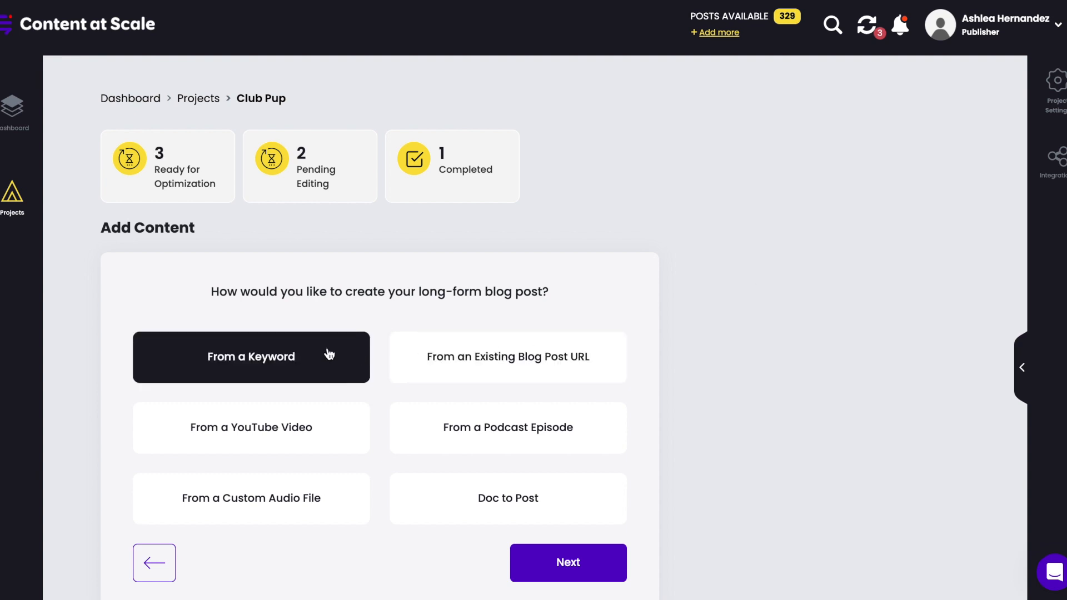
# Step: Create a blog post from the keyword "prepping your home for a new puppy", keeping the default word count
pyautogui.click(328, 350)
pyautogui.click(588, 563)
pyautogui.click(313, 326)
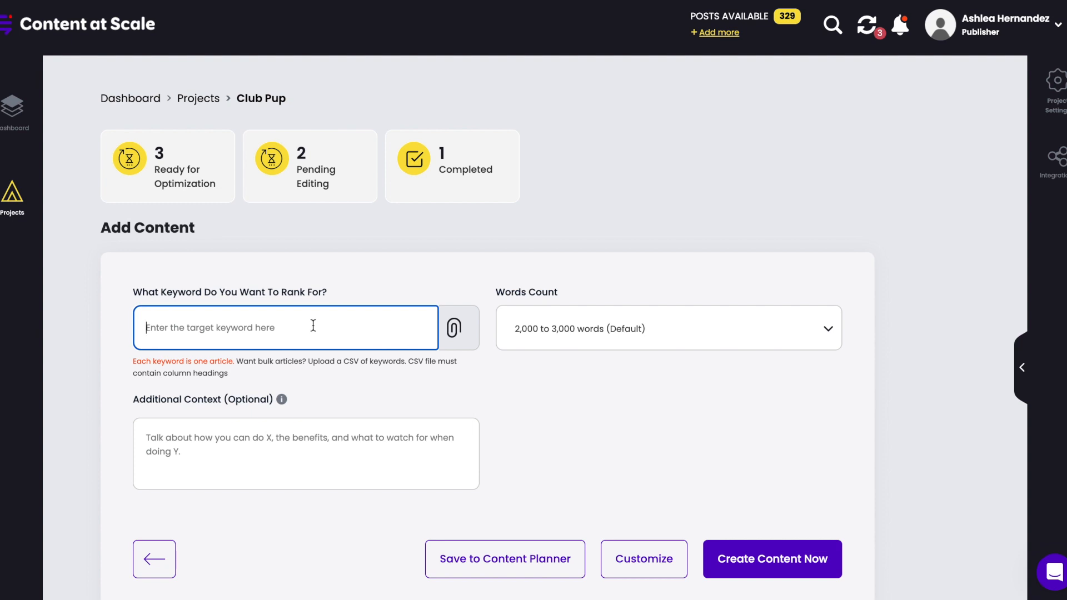
pyautogui.write('prepping')
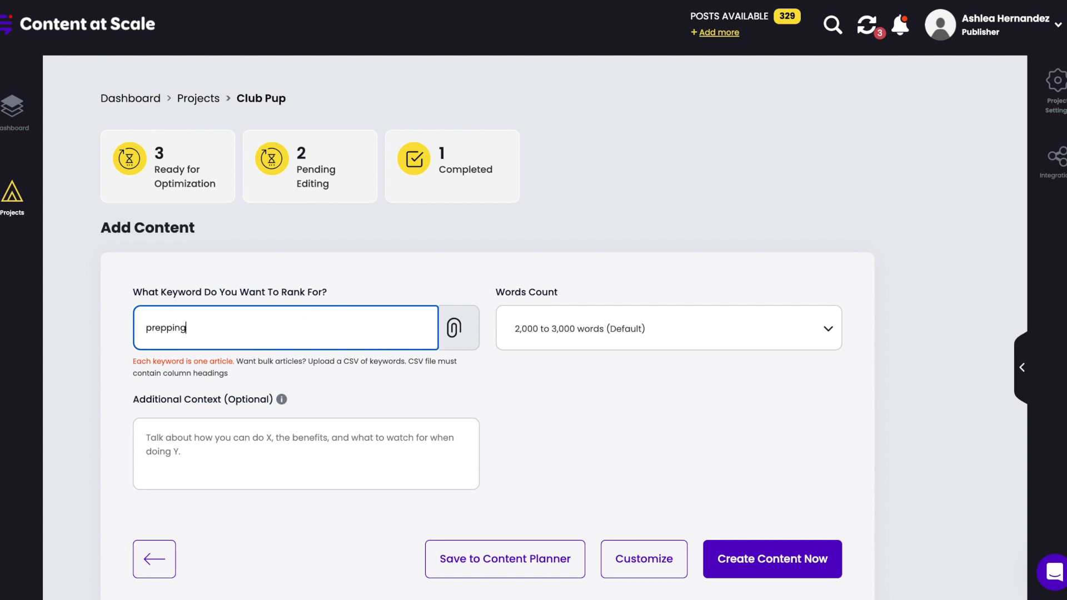
pyautogui.write(' your home for a new puppy')
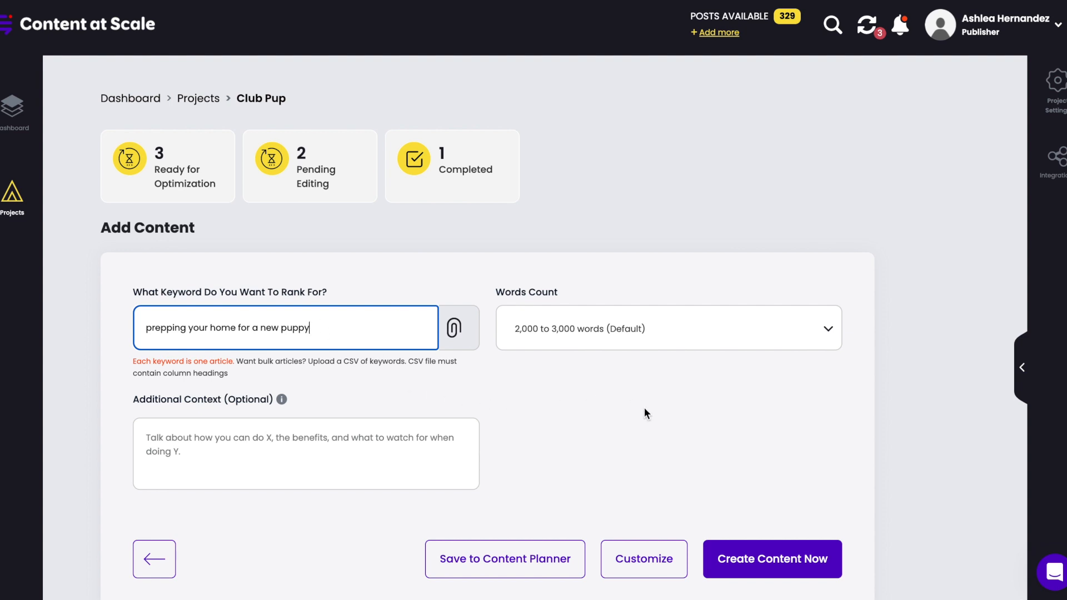
pyautogui.click(809, 536)
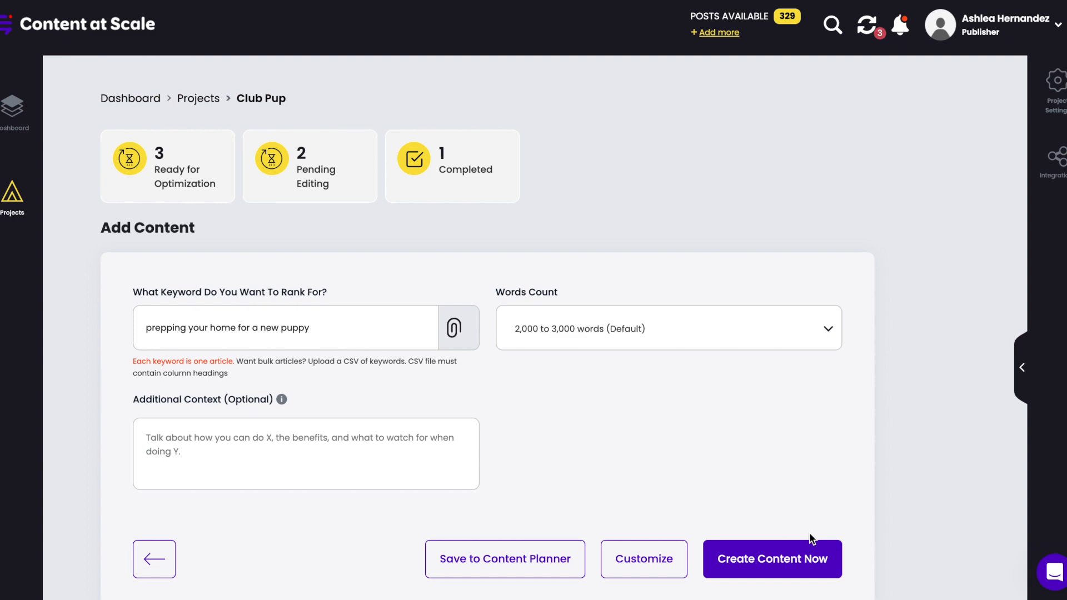
pyautogui.click(812, 542)
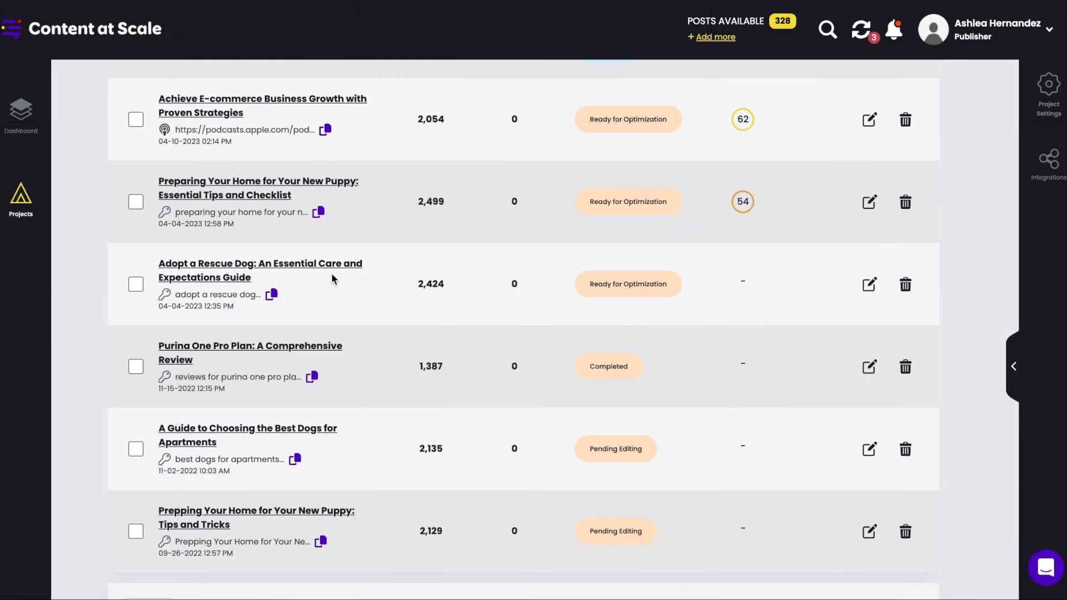
# Step: Open the post "Preparing Your Home for Your New Puppy: Essential Tips and Checklist" and show its SEO details
pyautogui.scroll(1, 253, 193)
pyautogui.click(253, 192)
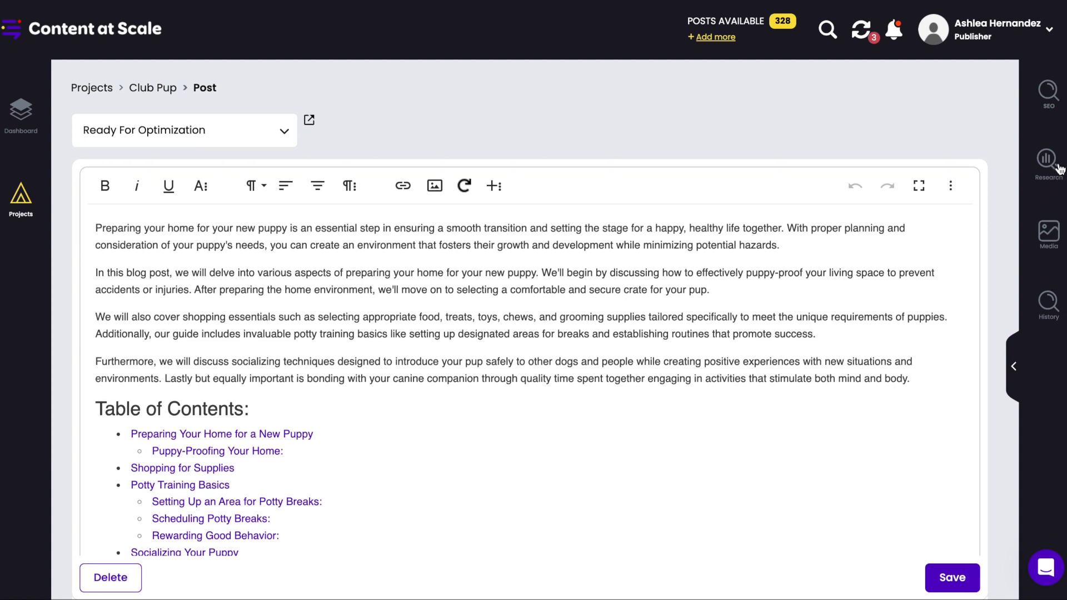
pyautogui.click(1049, 92)
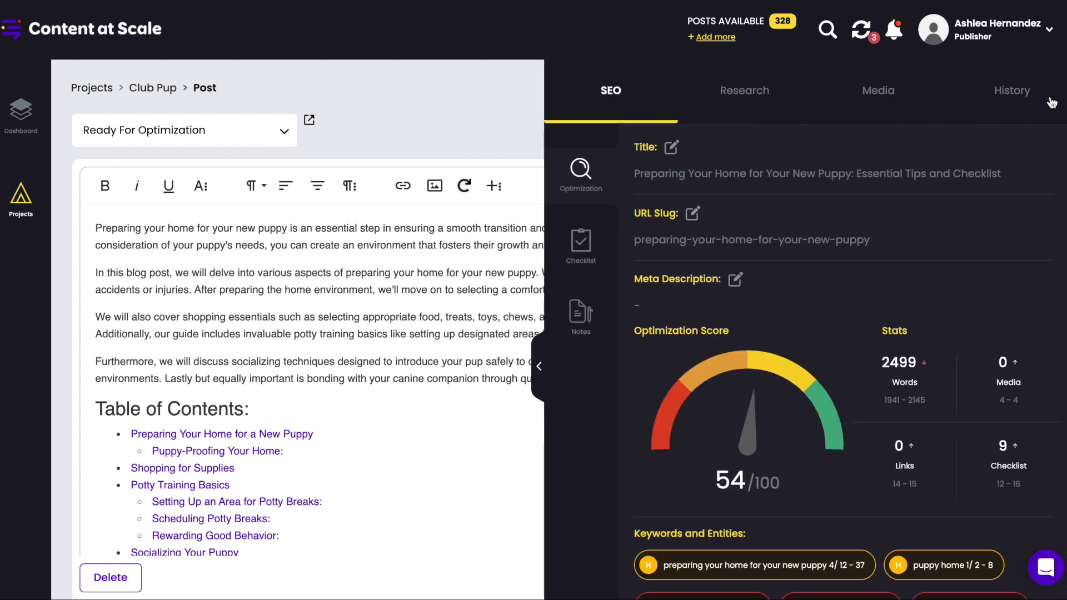
# Step: Review the post's SEO title, optimization score, and keywords and entities
pyautogui.moveTo(1021, 173); pyautogui.dragTo(635, 173)
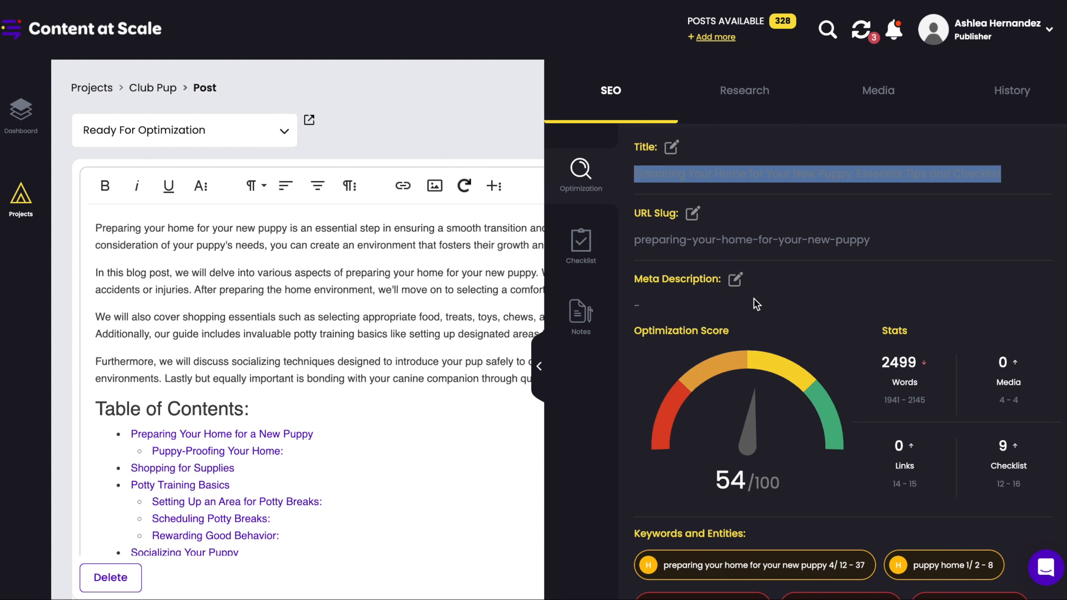
pyautogui.click(835, 294)
pyautogui.scroll(-2, 769, 286)
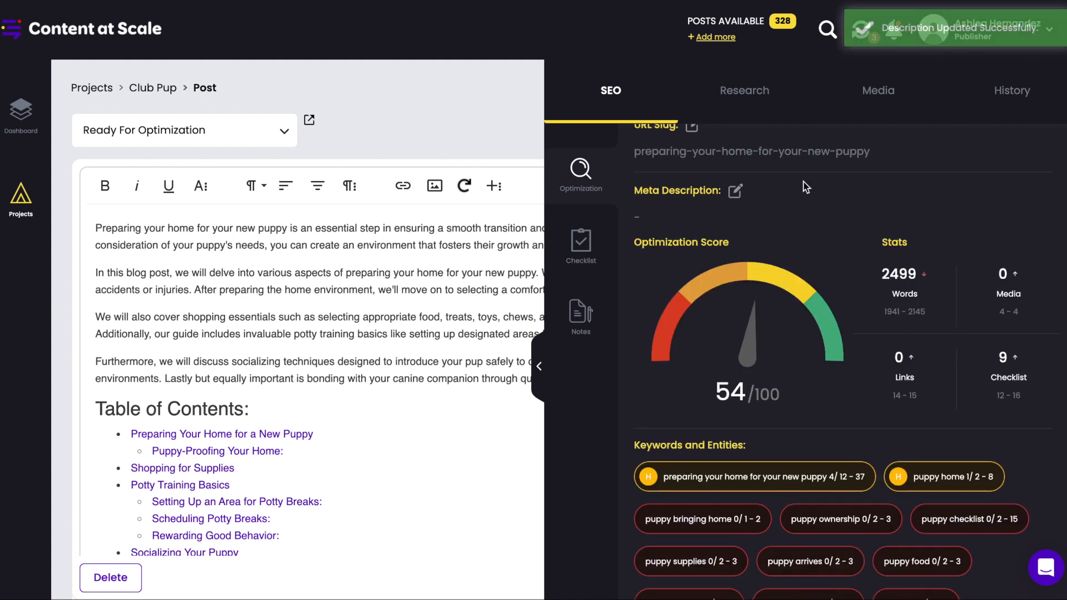
pyautogui.scroll(-3, 778, 271)
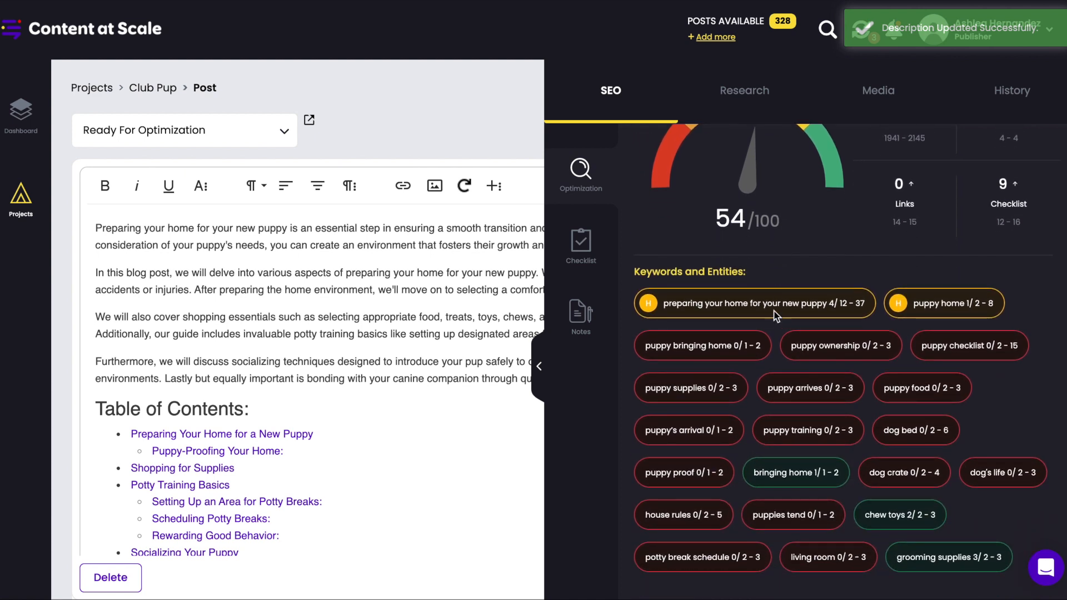
pyautogui.click(769, 304)
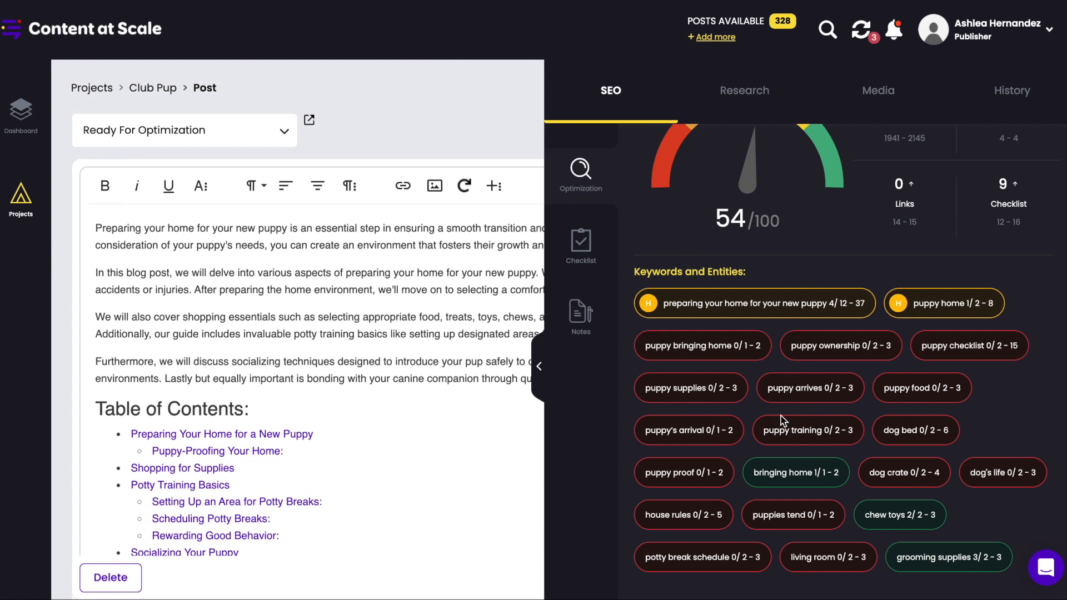
# Step: Examine the post's on-page SEO checklist, including the title length guidance and the meta description items
pyautogui.click(580, 243)
pyautogui.scroll(2, 772, 302)
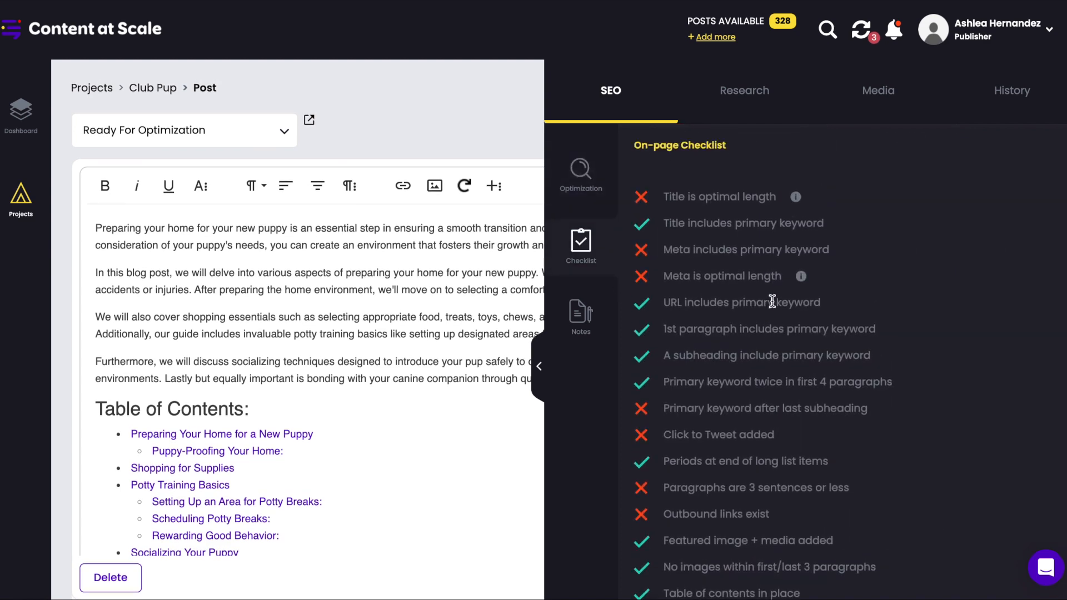
pyautogui.click(737, 206)
pyautogui.moveTo(795, 203)
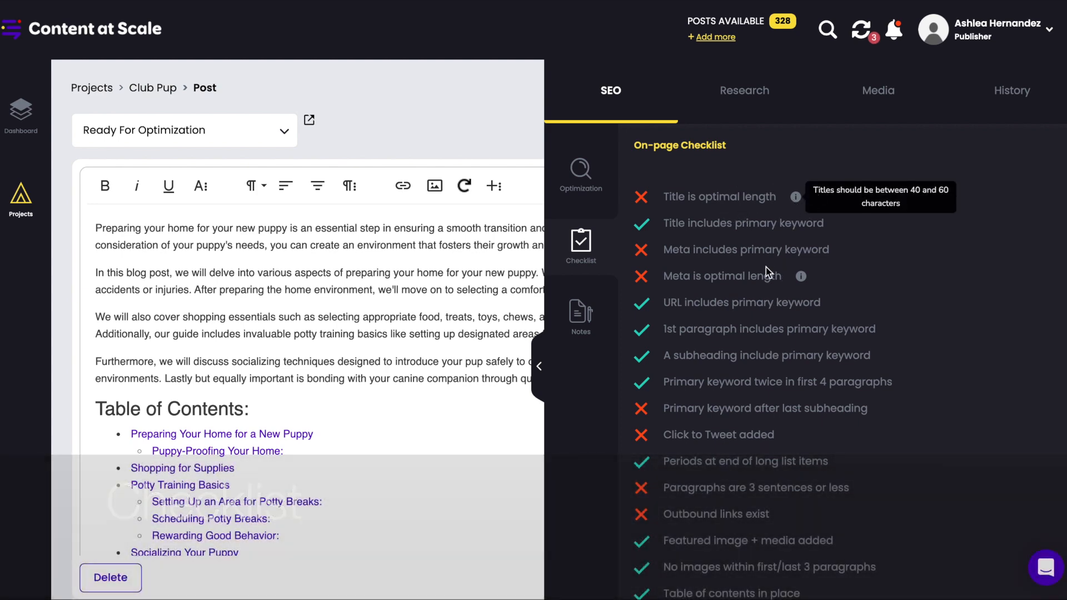
pyautogui.moveTo(838, 250); pyautogui.dragTo(662, 241)
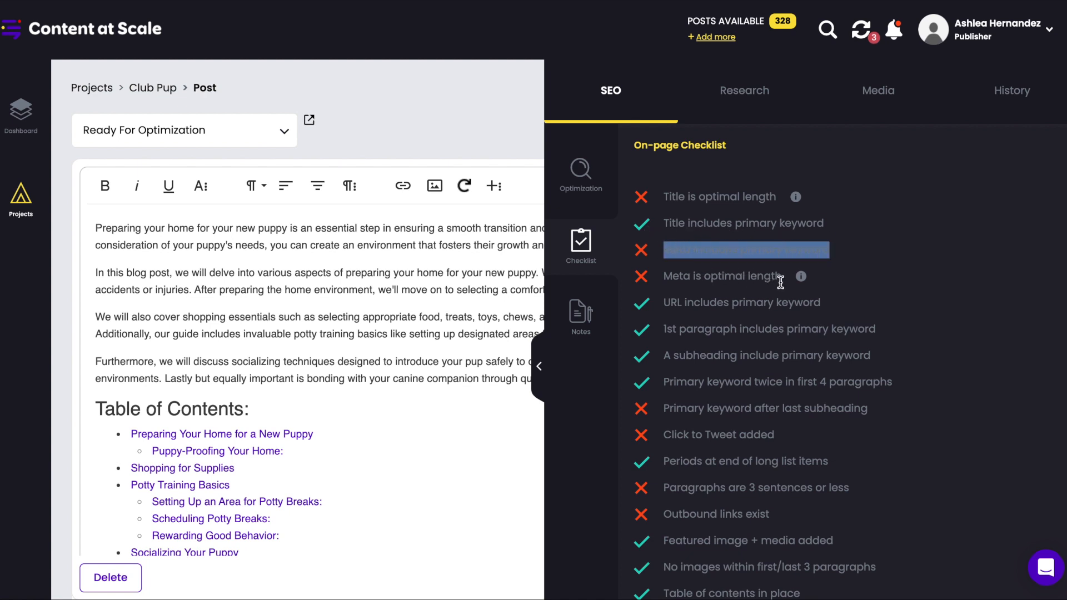
pyautogui.scroll(-2, 760, 348)
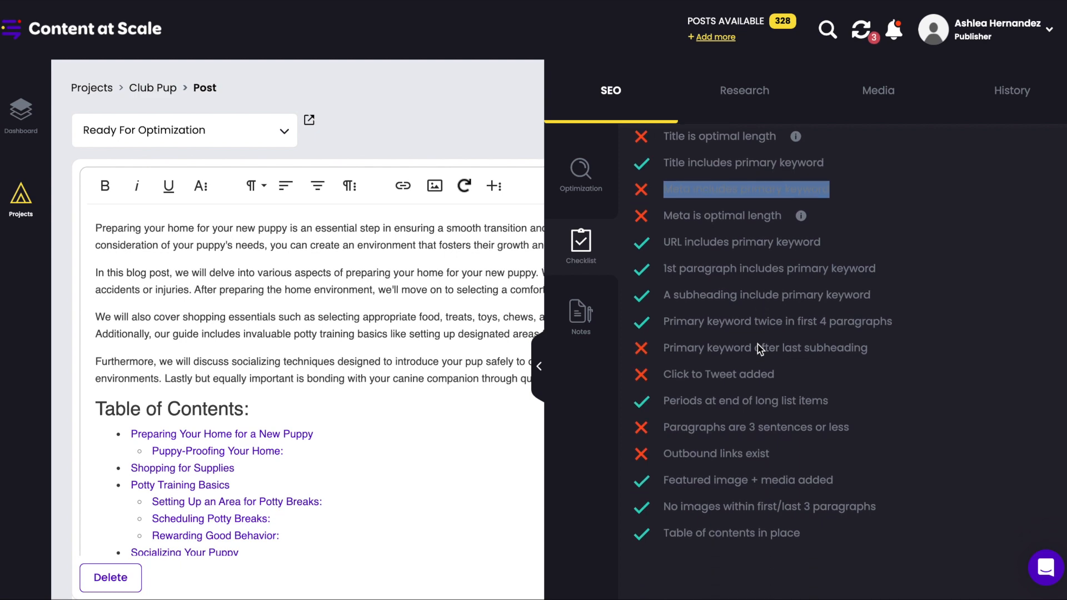
pyautogui.scroll(2, 760, 348)
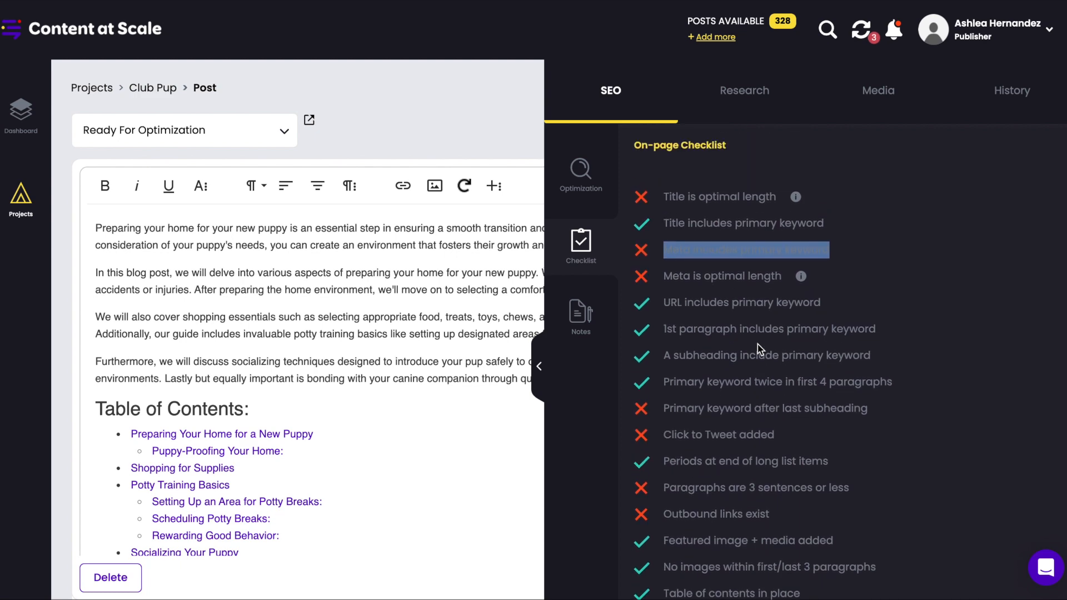
# Step: Set the post's meta description to "Let's take a deep dive into learn everything about preparing your home for your new puppy."
pyautogui.click(589, 166)
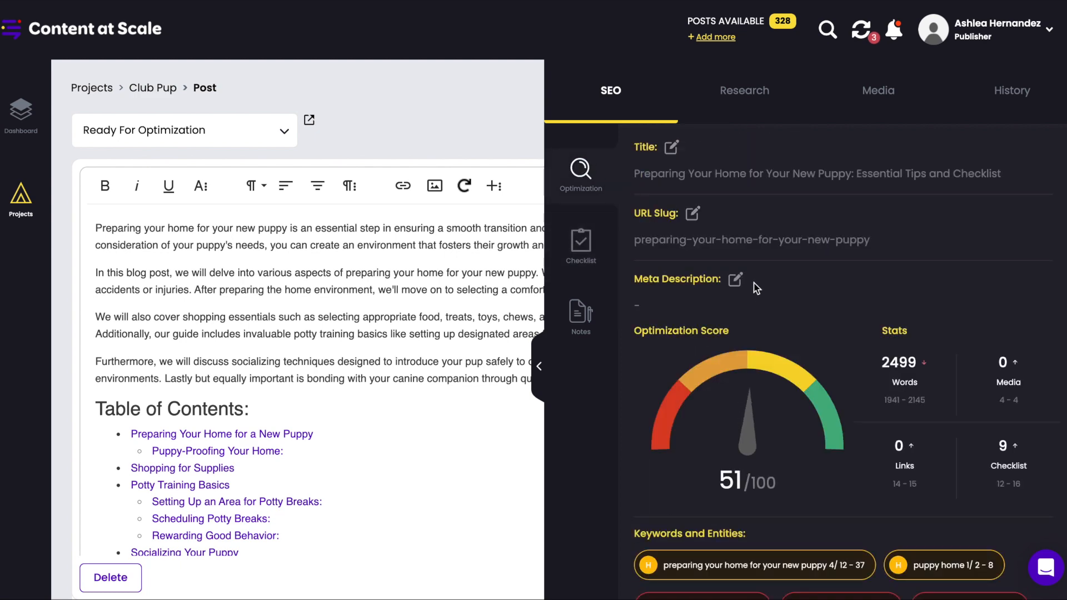
pyautogui.click(736, 280)
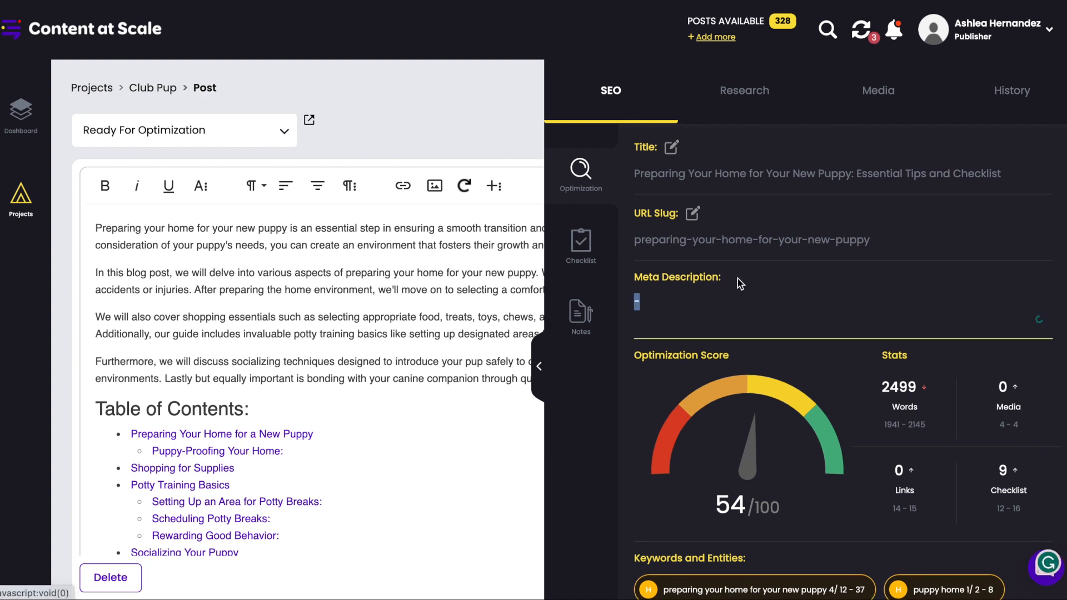
pyautogui.click(694, 315)
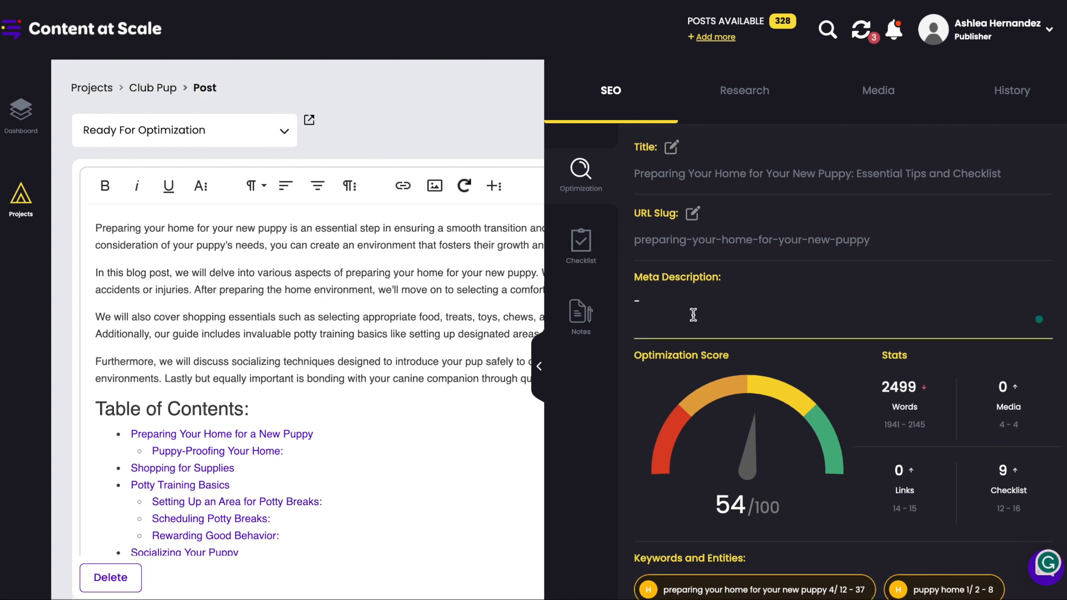
pyautogui.press('BackSpace')
pyautogui.write("Let's take a deep dive into")
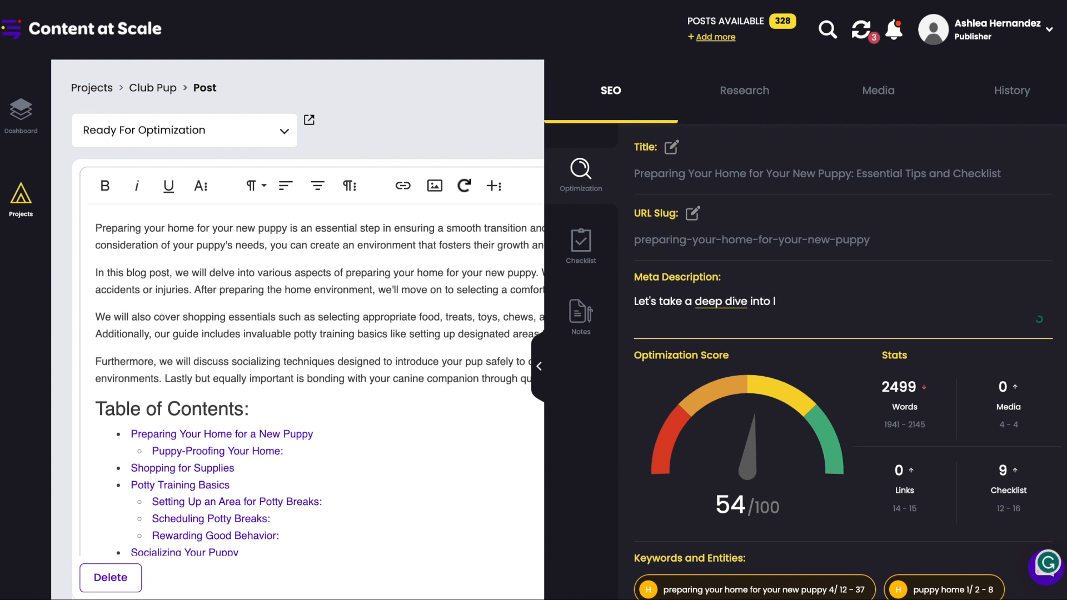
pyautogui.write('learn everything about ')
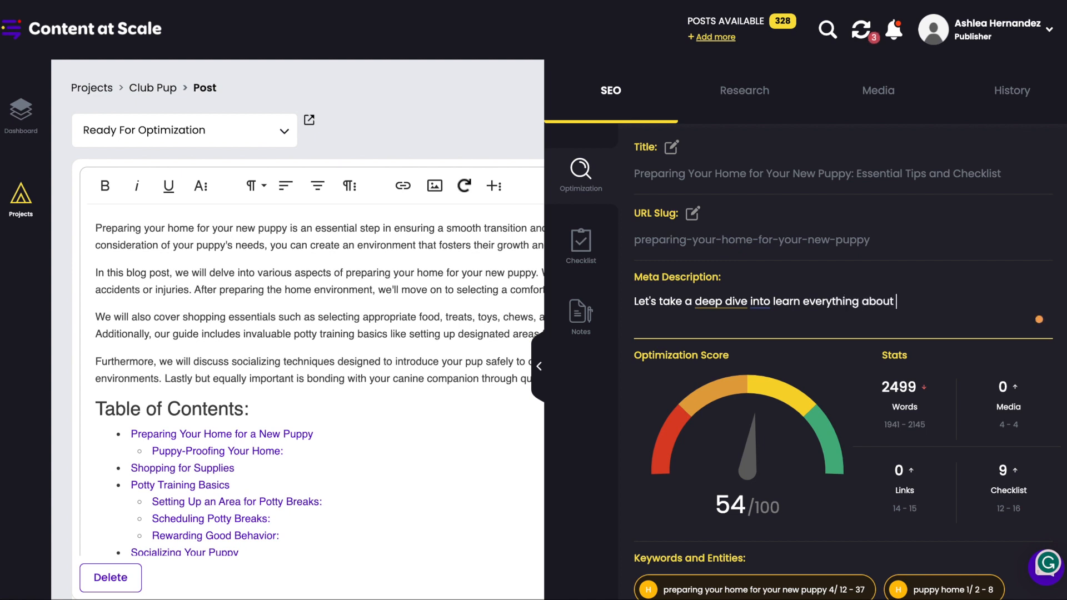
pyautogui.write('preparing your ho')
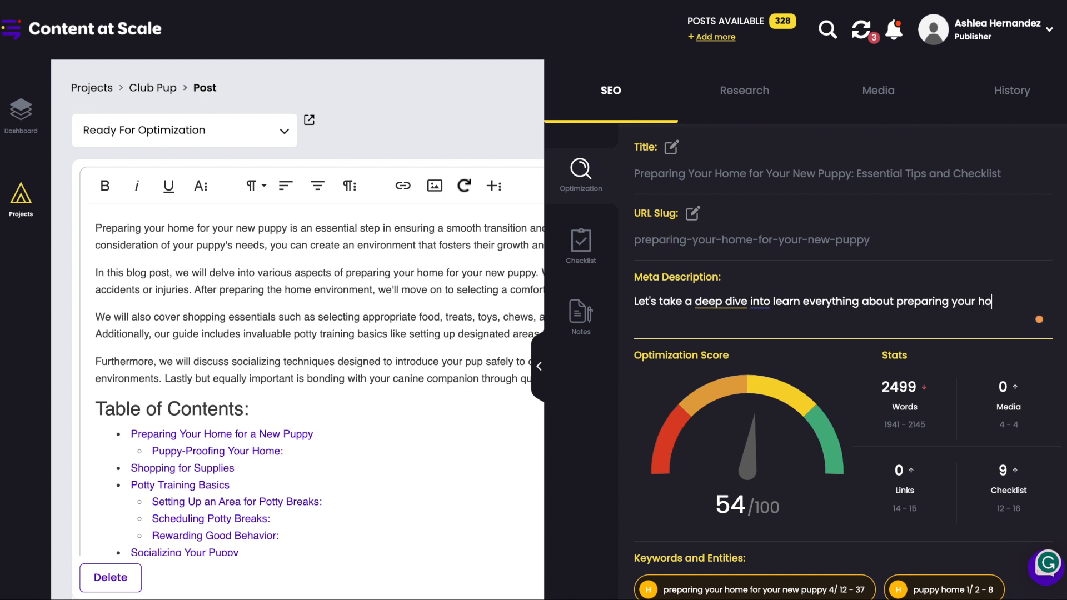
pyautogui.write('me for your new puppy')
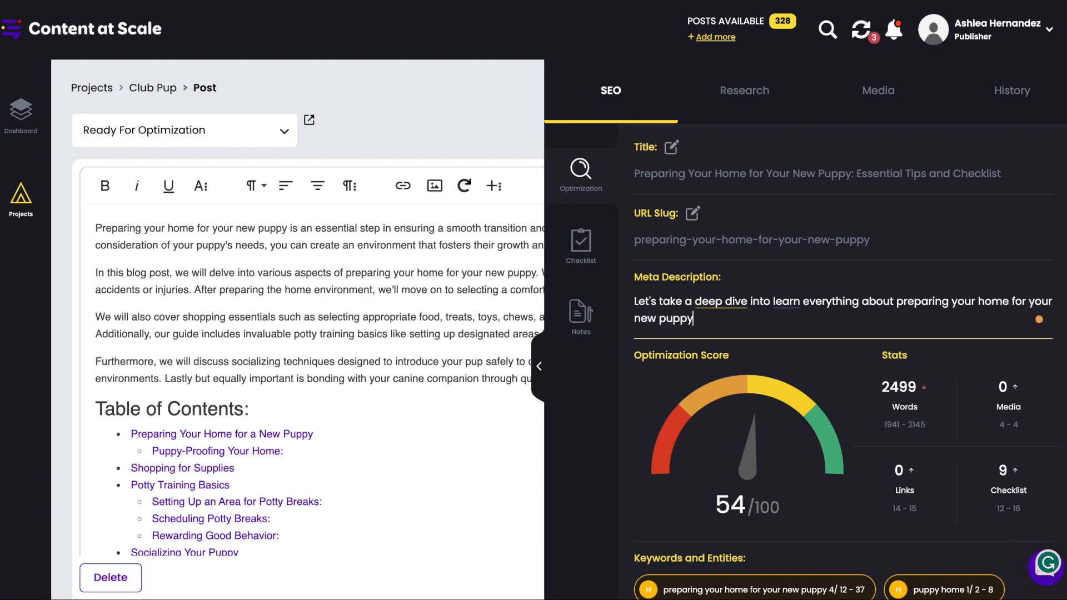
pyautogui.write('.')
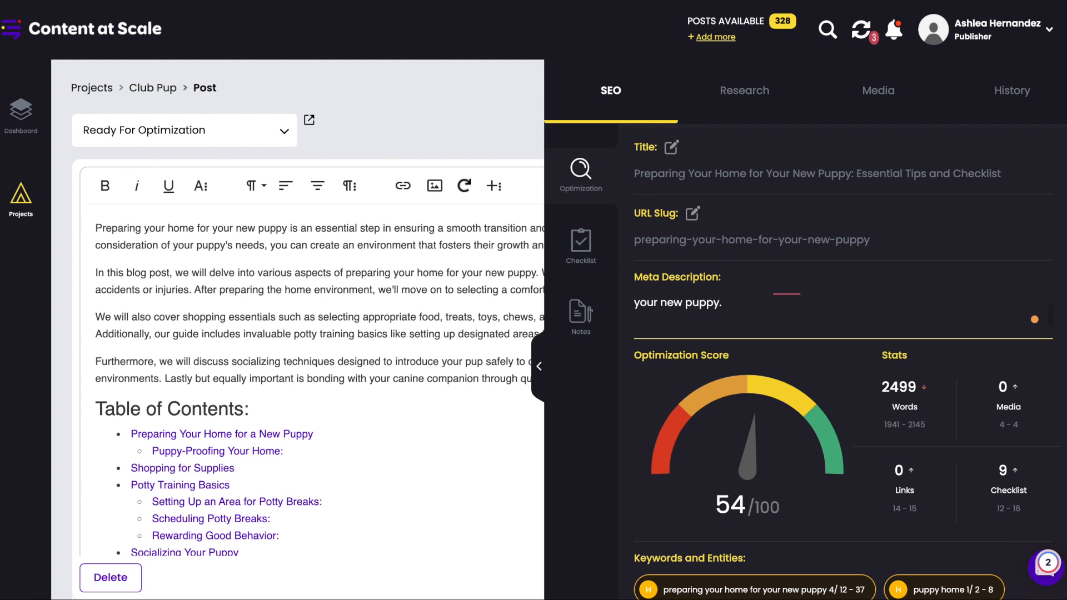
pyautogui.click(936, 261)
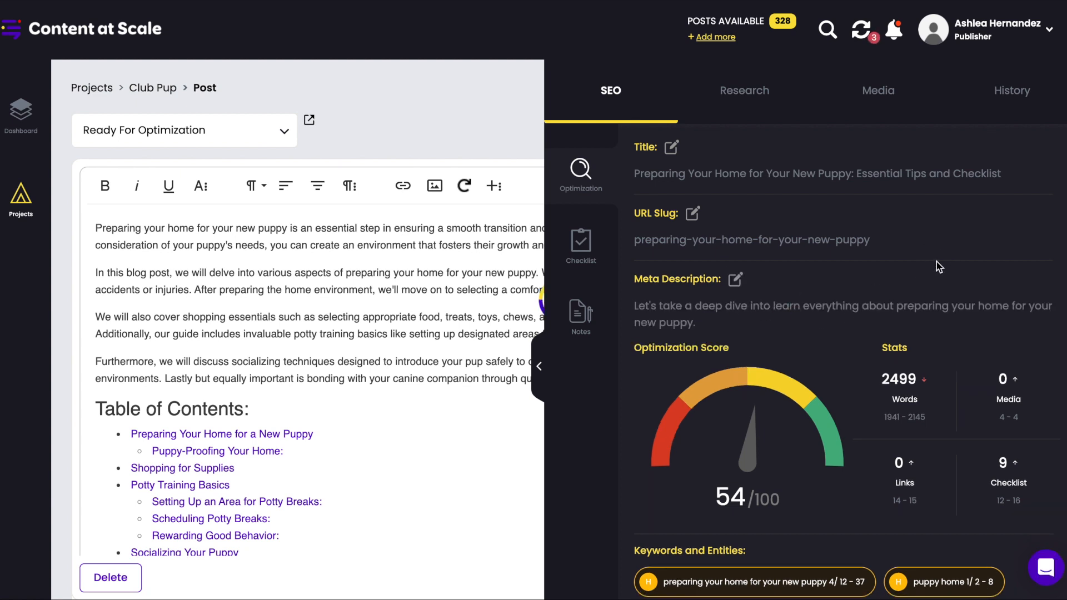
# Step: Recheck the post's on-page SEO checklist, including the primary keyword in the meta and the optimal meta length guidance
pyautogui.scroll(-1, 926, 279)
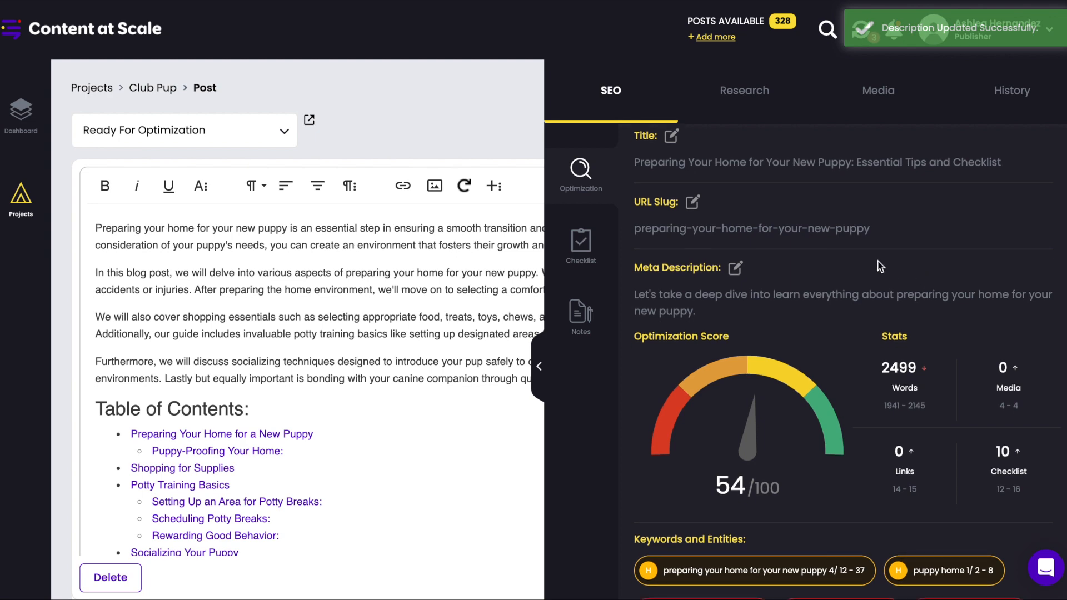
pyautogui.click(580, 244)
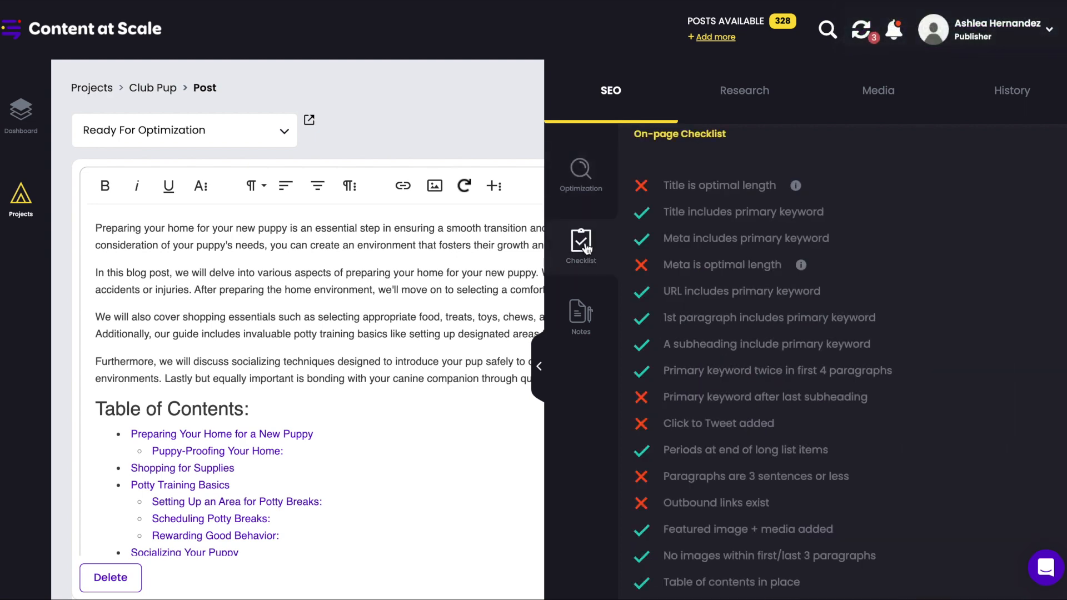
pyautogui.moveTo(802, 271)
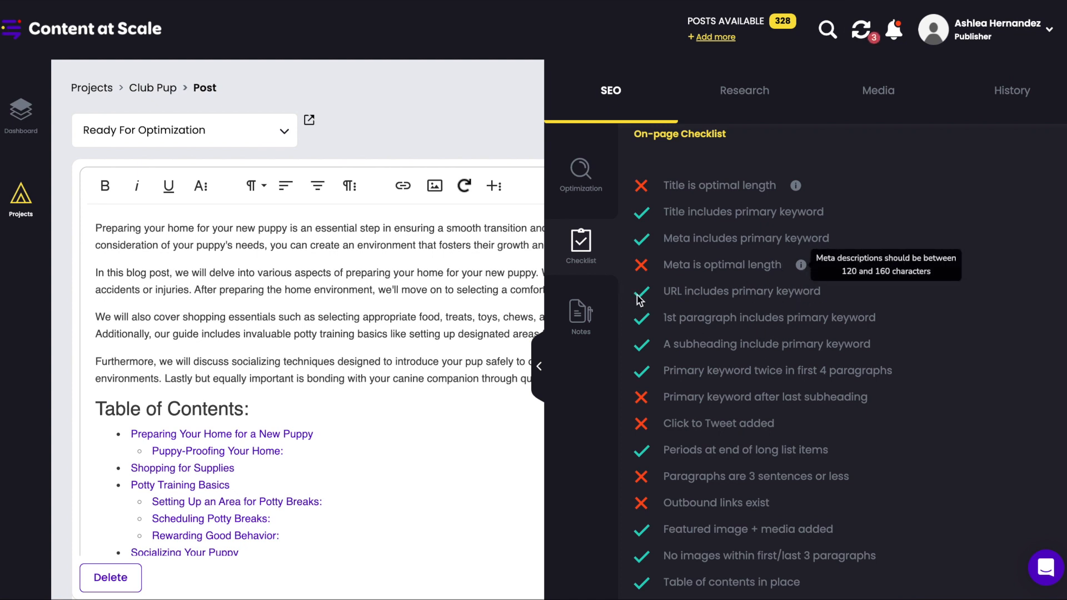
pyautogui.moveTo(823, 238); pyautogui.dragTo(662, 237)
pyautogui.click(851, 275)
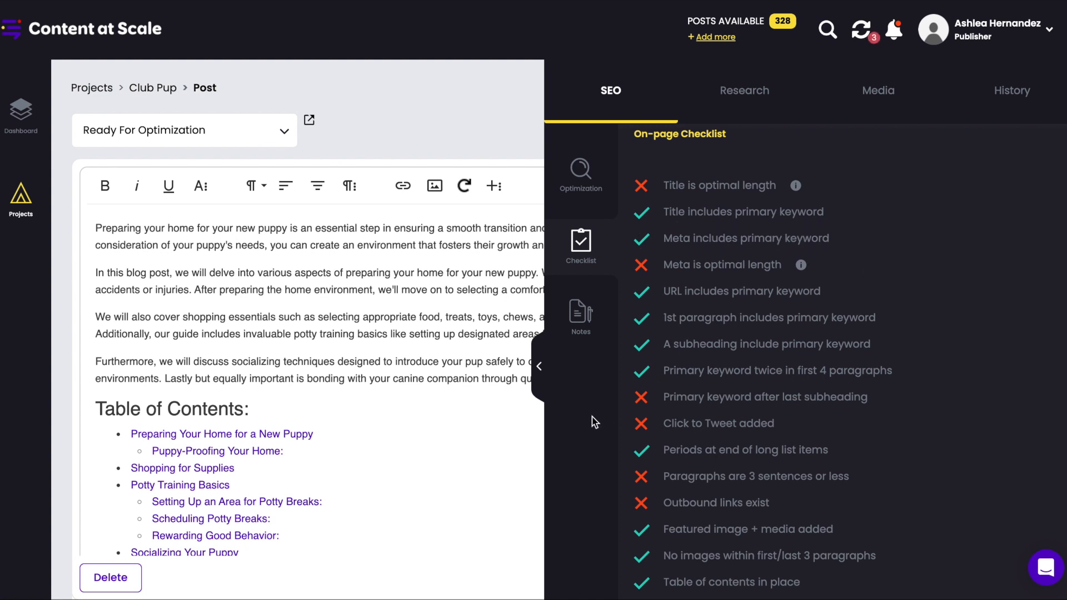
# Step: Examine the post's research brief and its rewrite options, including the keyword, word count range and additional context
pyautogui.click(757, 106)
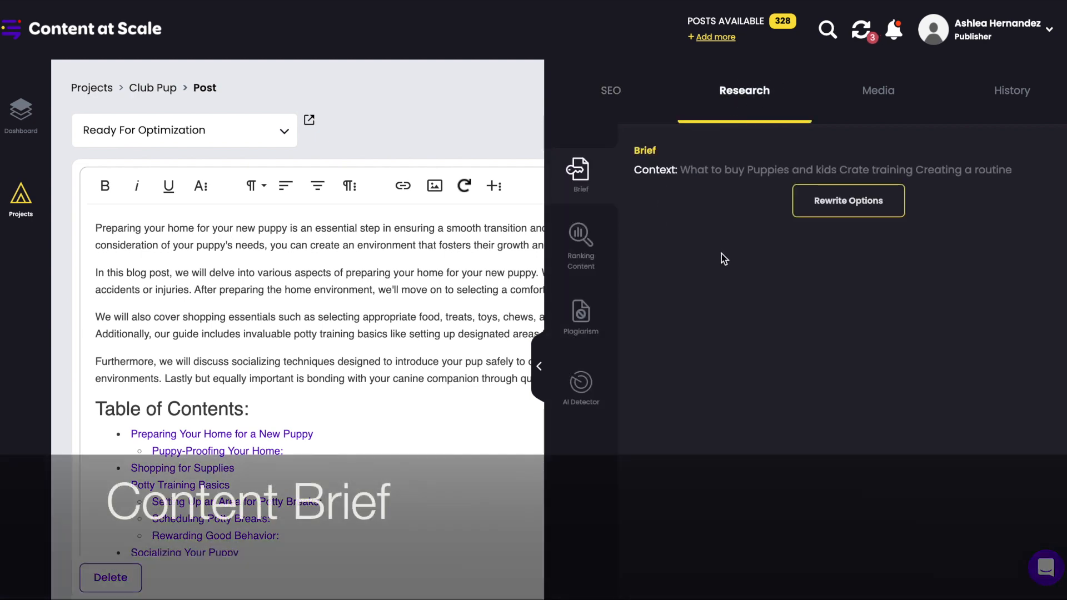
pyautogui.click(855, 211)
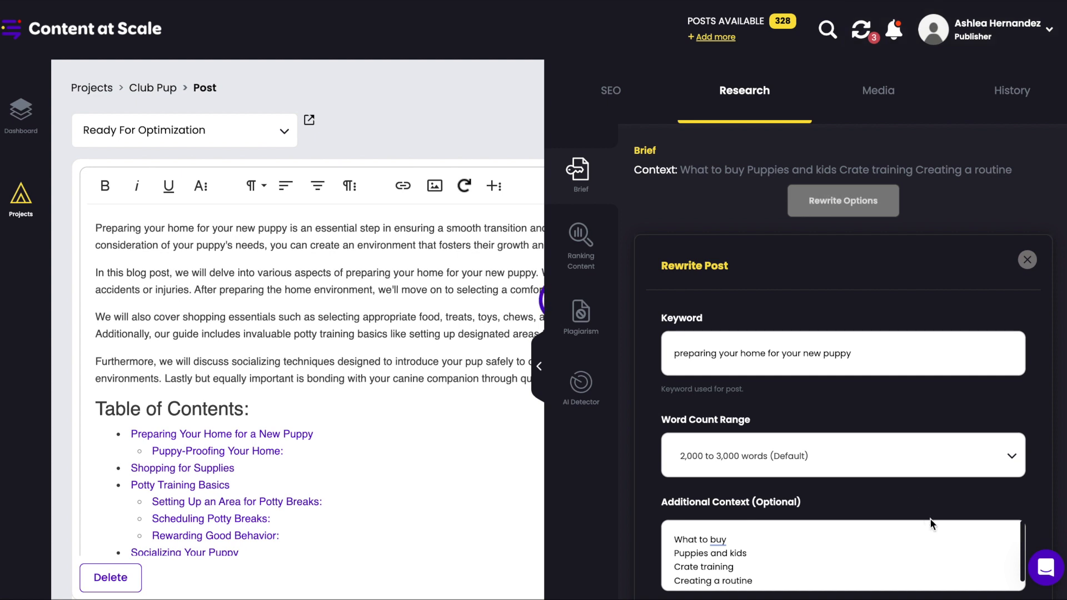
pyautogui.scroll(-1, 932, 523)
pyautogui.scroll(-2, 929, 518)
pyautogui.click(900, 439)
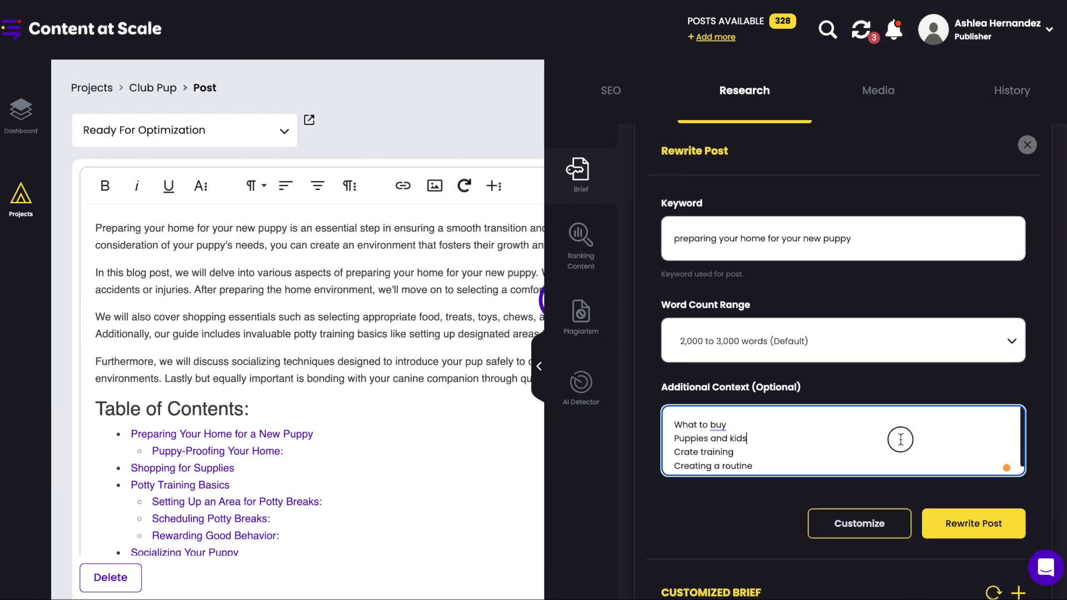
pyautogui.scroll(-1, 900, 439)
pyautogui.scroll(1, 901, 439)
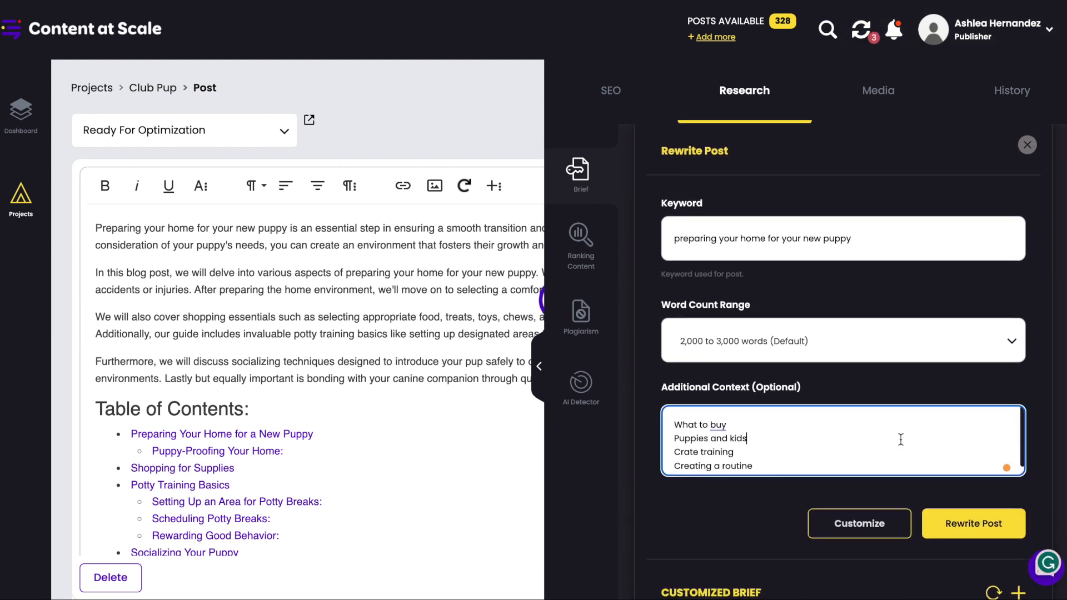
# Step: Set the gallery photo of the puppy with a red collar as the post's featured image and show the post's history
pyautogui.click(878, 92)
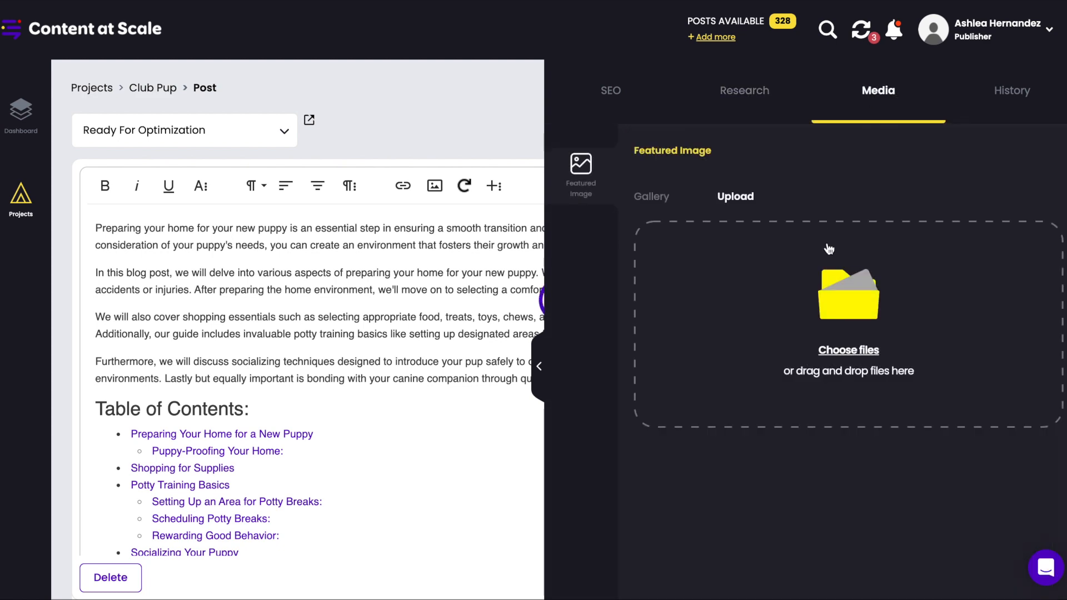
pyautogui.click(659, 200)
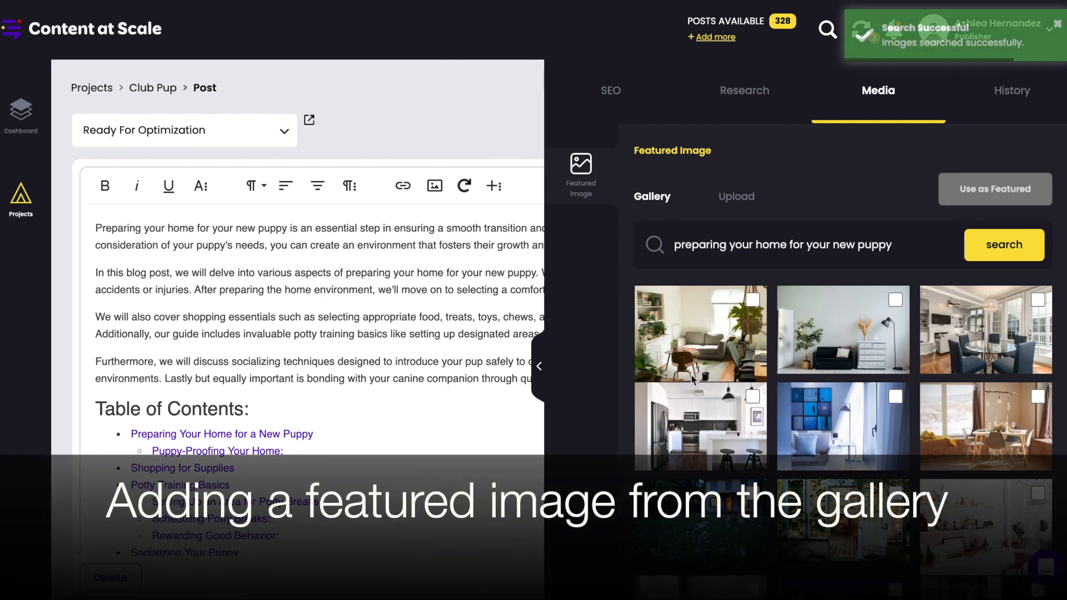
pyautogui.scroll(-3, 693, 380)
pyautogui.scroll(-15, 691, 377)
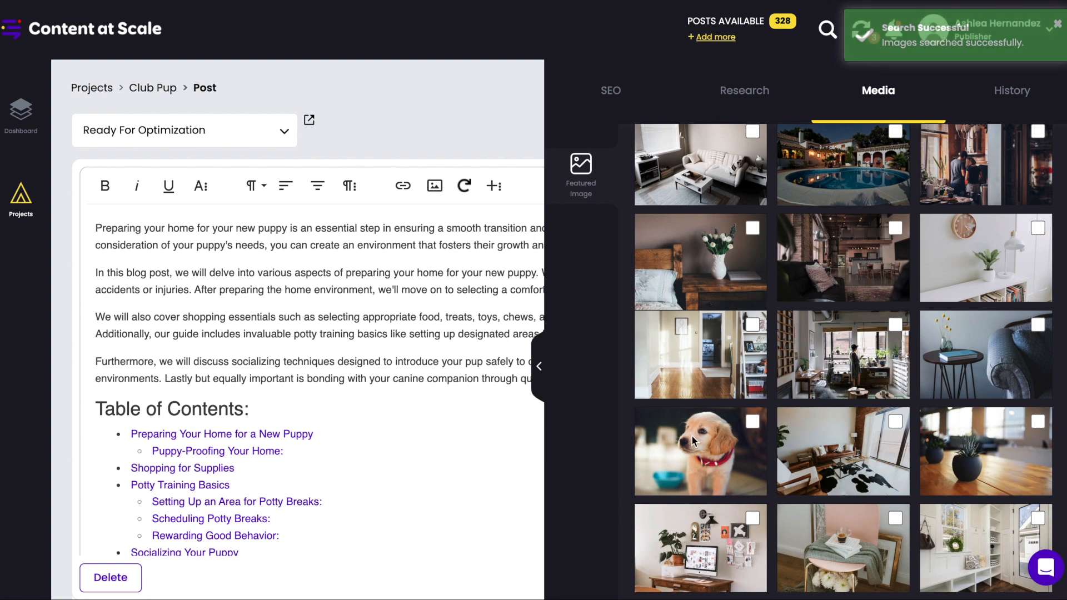
pyautogui.click(697, 451)
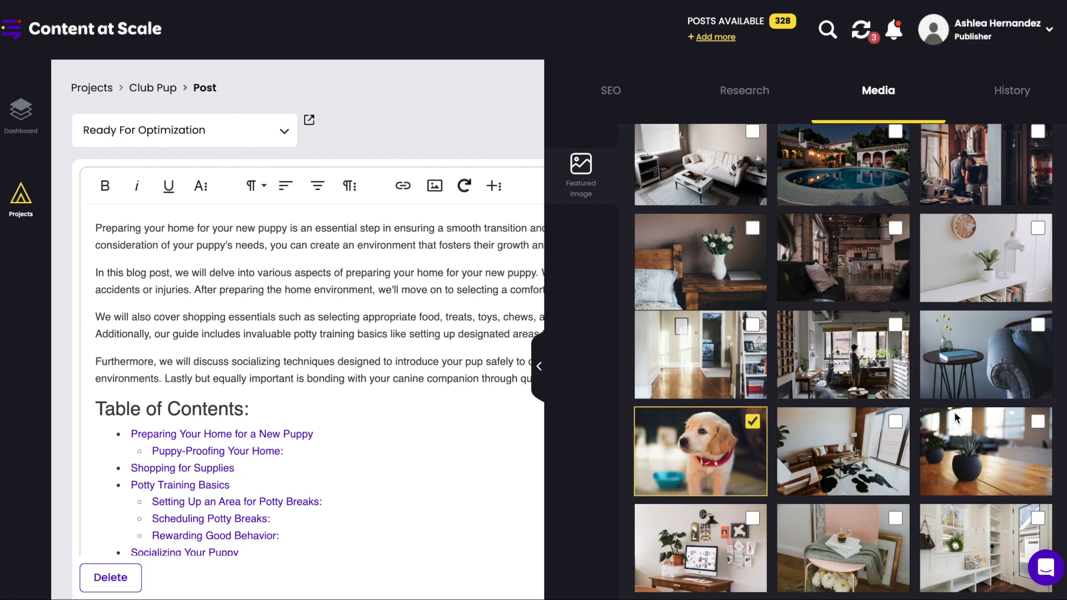
pyautogui.scroll(15, 955, 416)
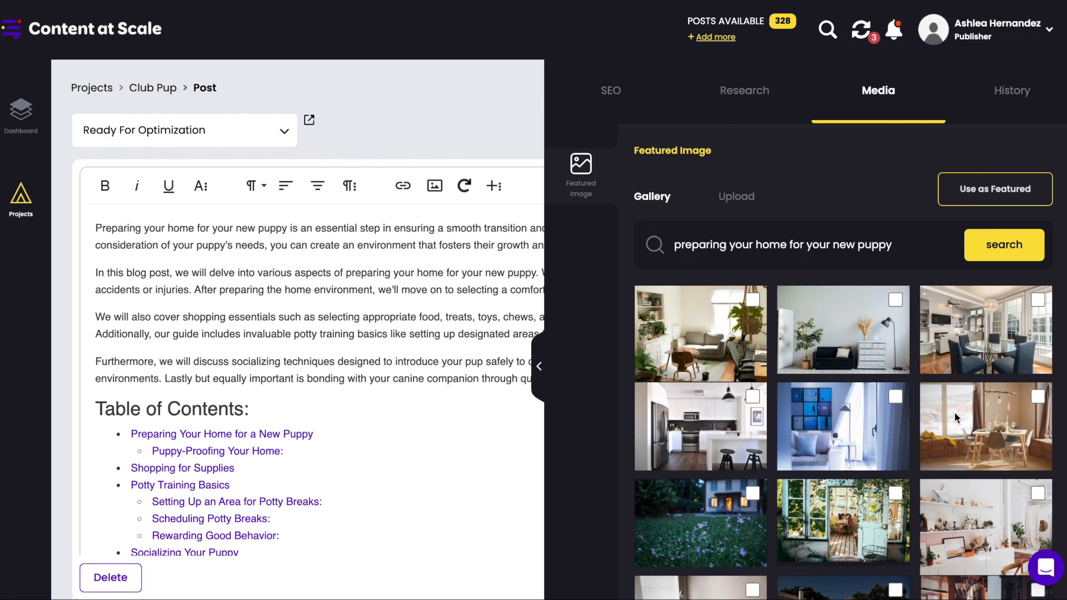
pyautogui.click(991, 180)
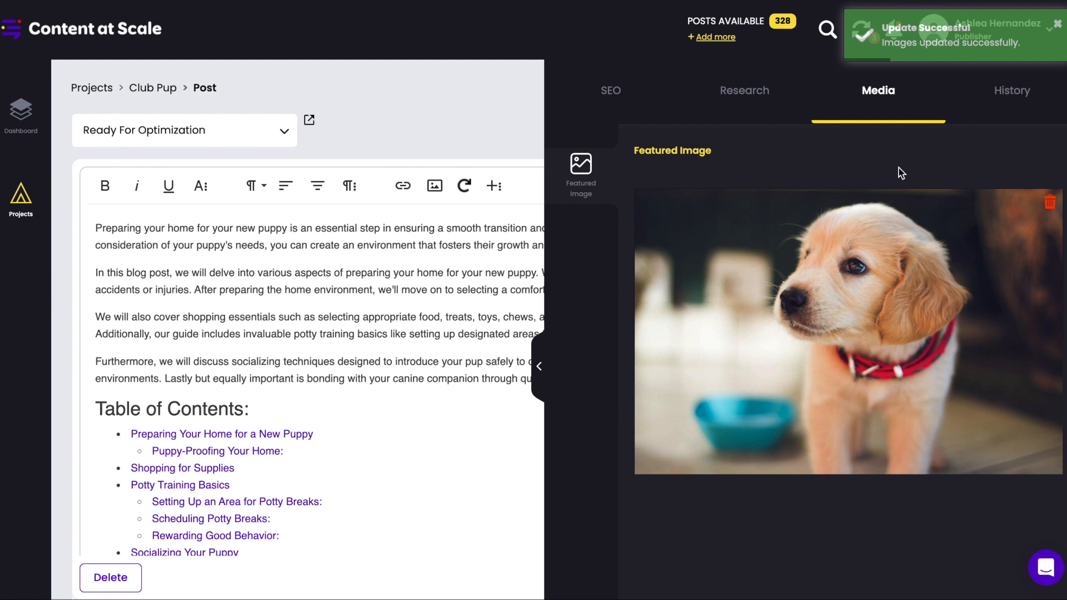
pyautogui.click(1010, 92)
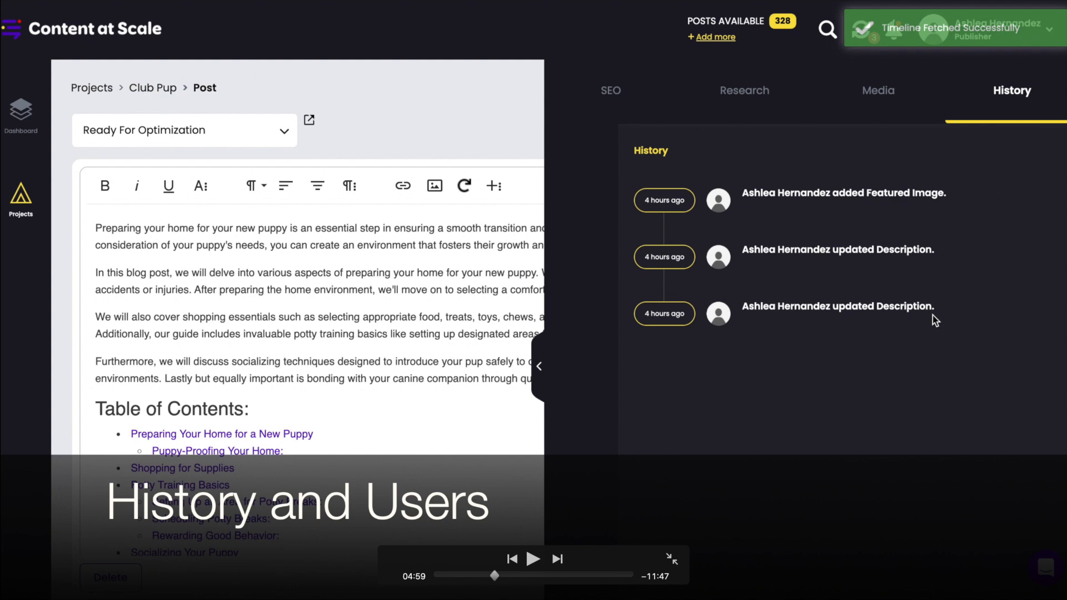
# Step: Examine the post's top ranking contents, including the "Preparing for a New Puppy" section of the akc.org article
pyautogui.click(739, 101)
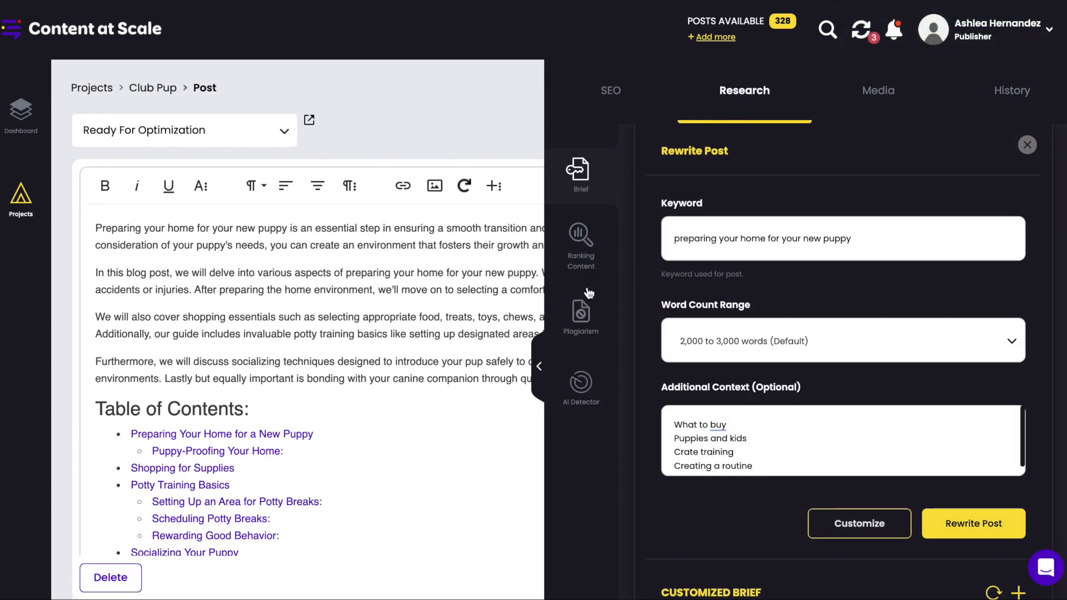
pyautogui.click(583, 248)
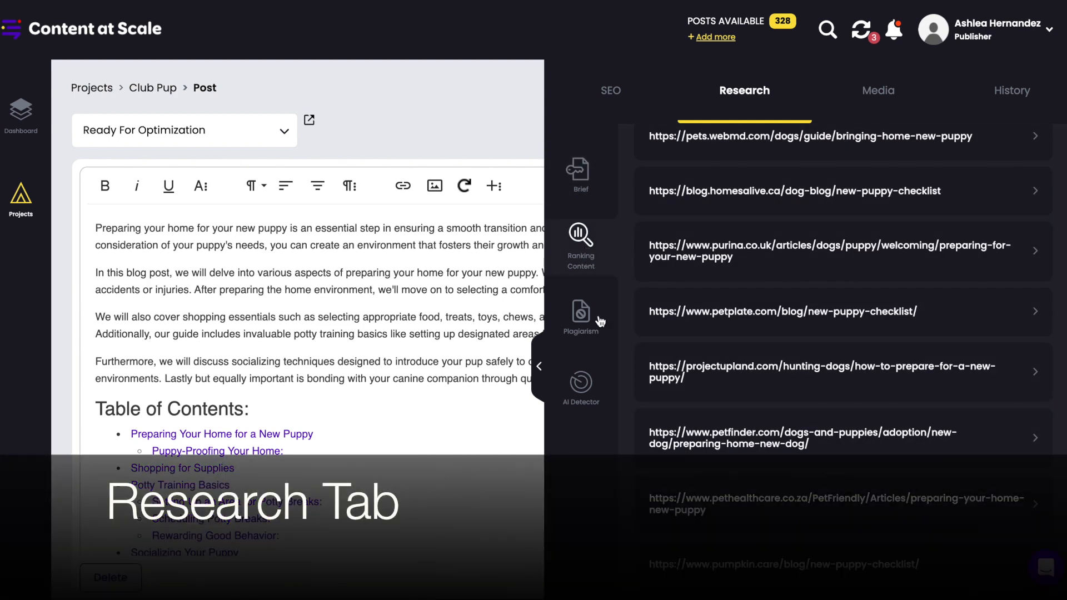
pyautogui.scroll(2, 794, 323)
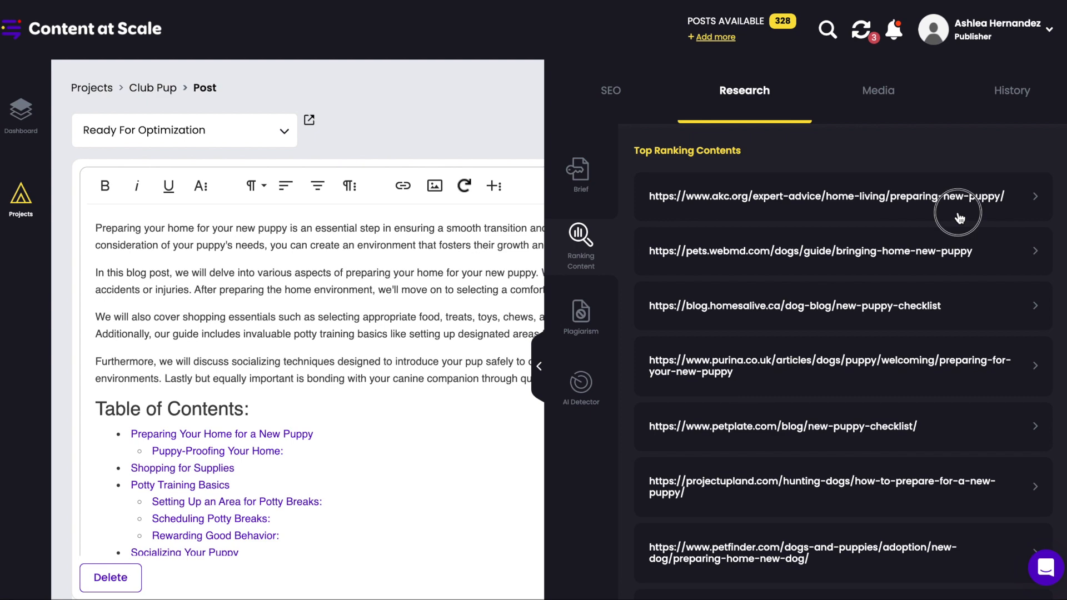
pyautogui.click(958, 216)
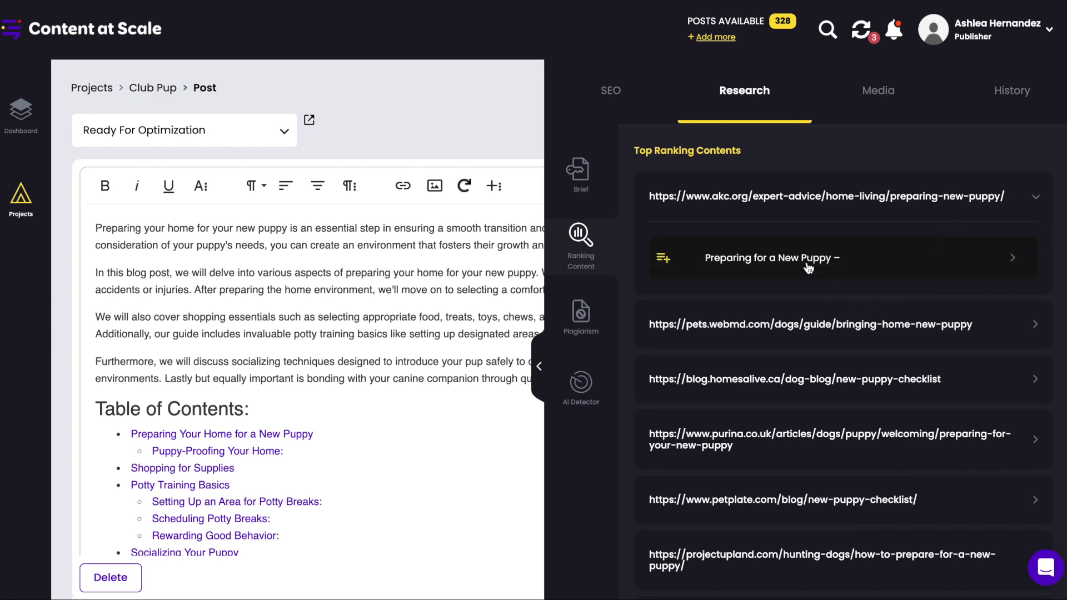
pyautogui.click(938, 265)
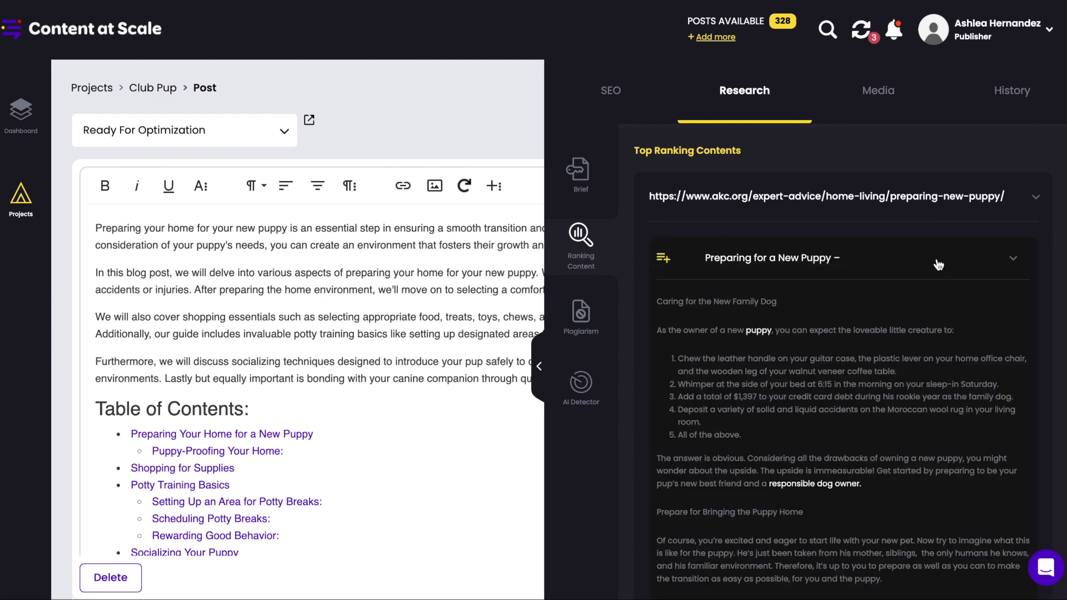
pyautogui.scroll(-4, 918, 354)
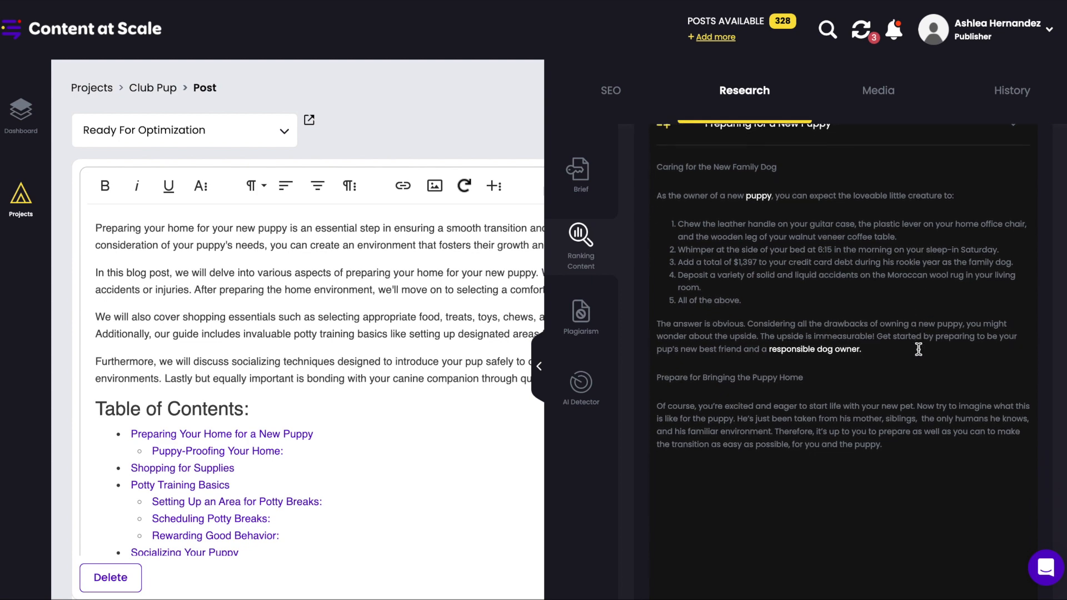
pyautogui.scroll(4, 918, 349)
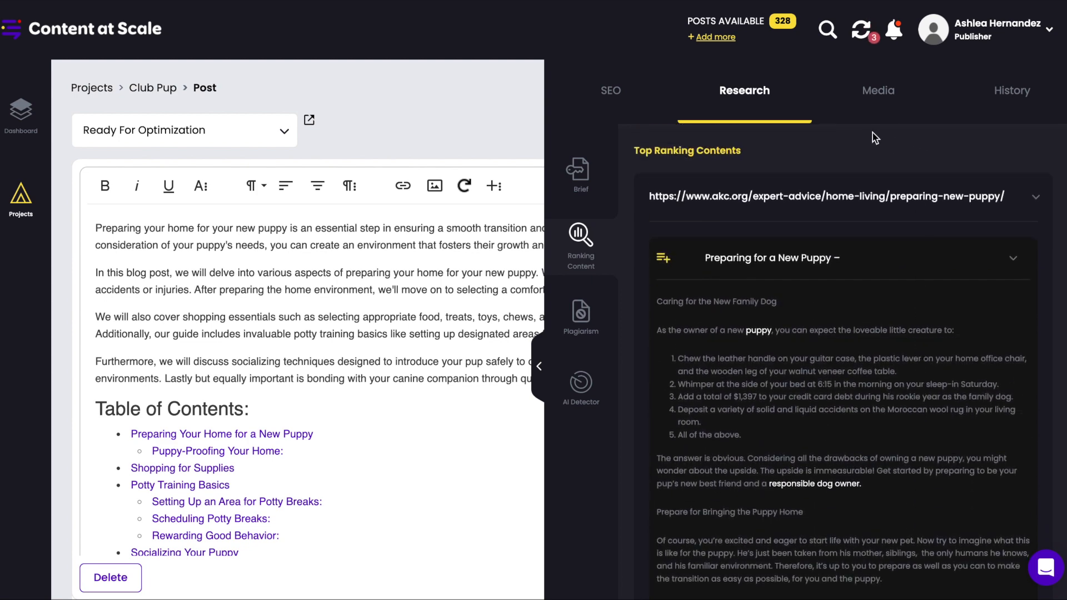
pyautogui.click(906, 197)
pyautogui.scroll(-3, 872, 365)
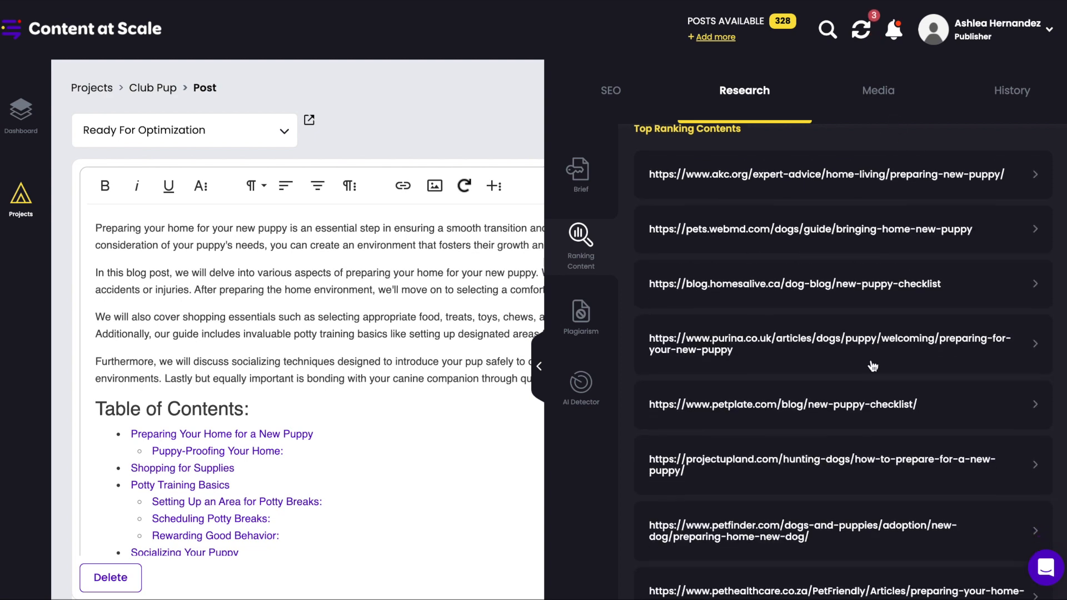
pyautogui.click(878, 366)
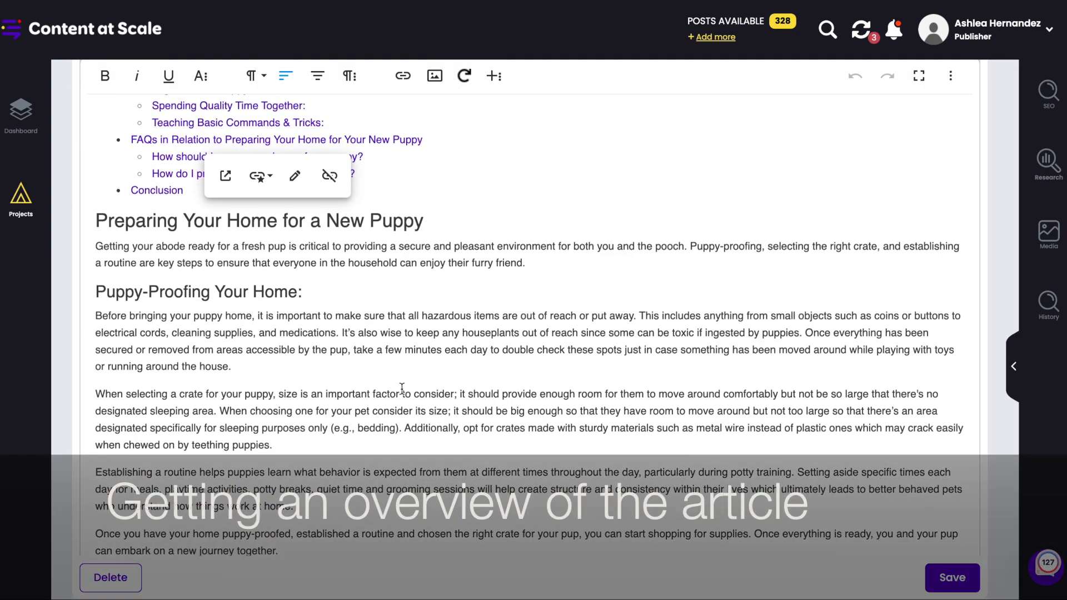
# Step: Read through the article body from the puppy-proofing section to the conclusion, including the key takeaways and FAQs
pyautogui.scroll(-10, 401, 388)
pyautogui.scroll(-2, 402, 389)
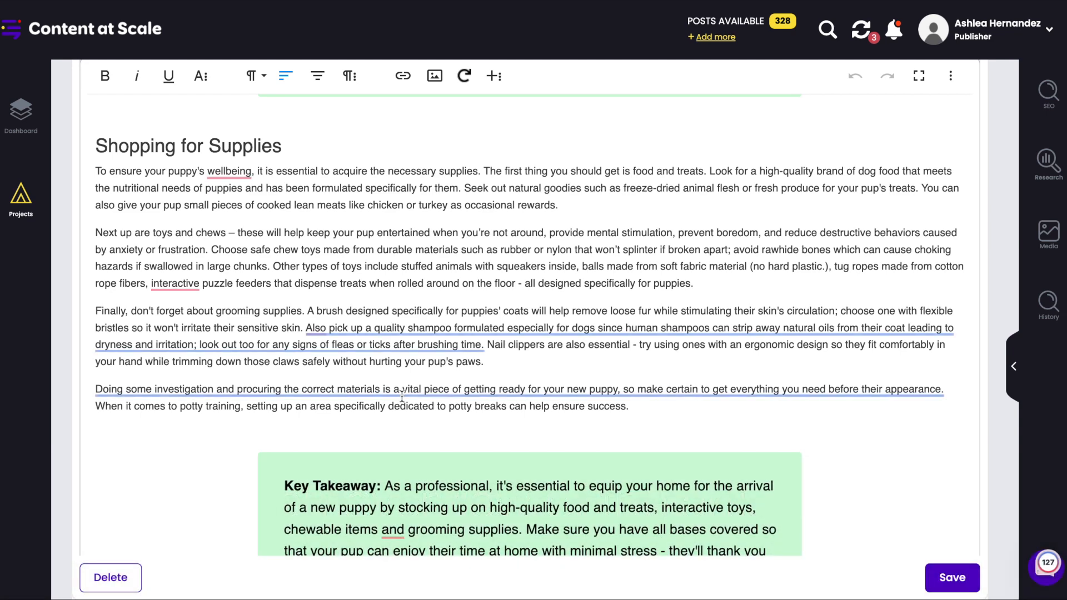
pyautogui.scroll(-1, 401, 396)
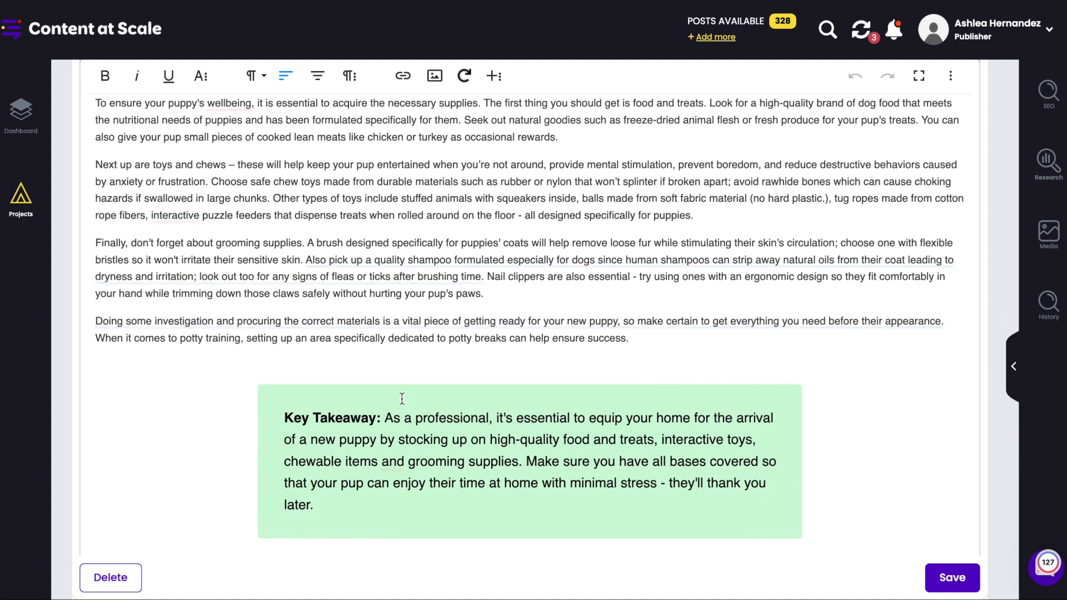
pyautogui.scroll(-5, 402, 398)
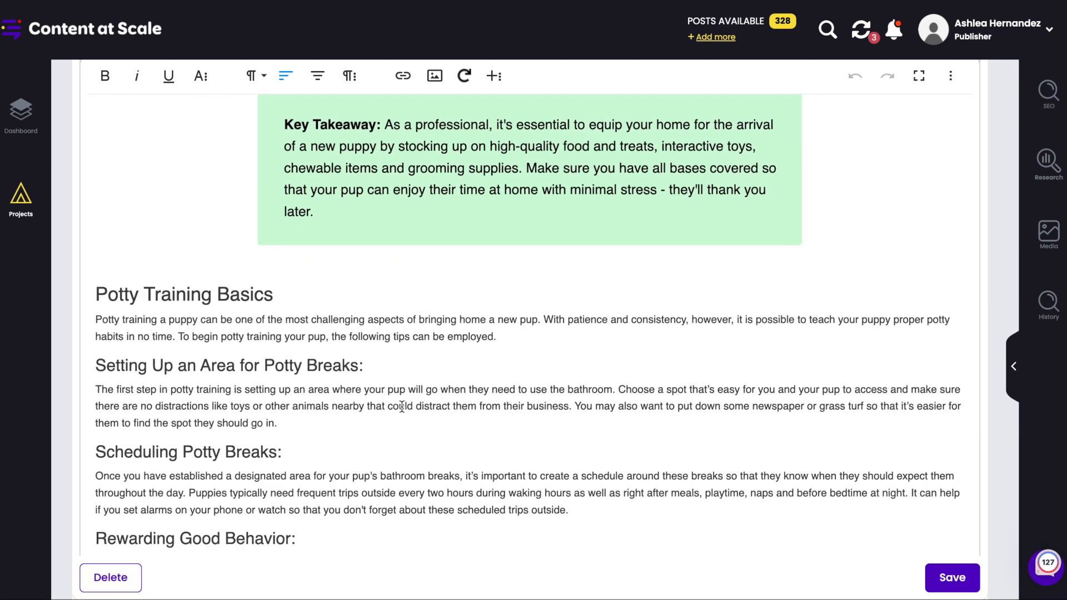
pyautogui.scroll(-1, 402, 407)
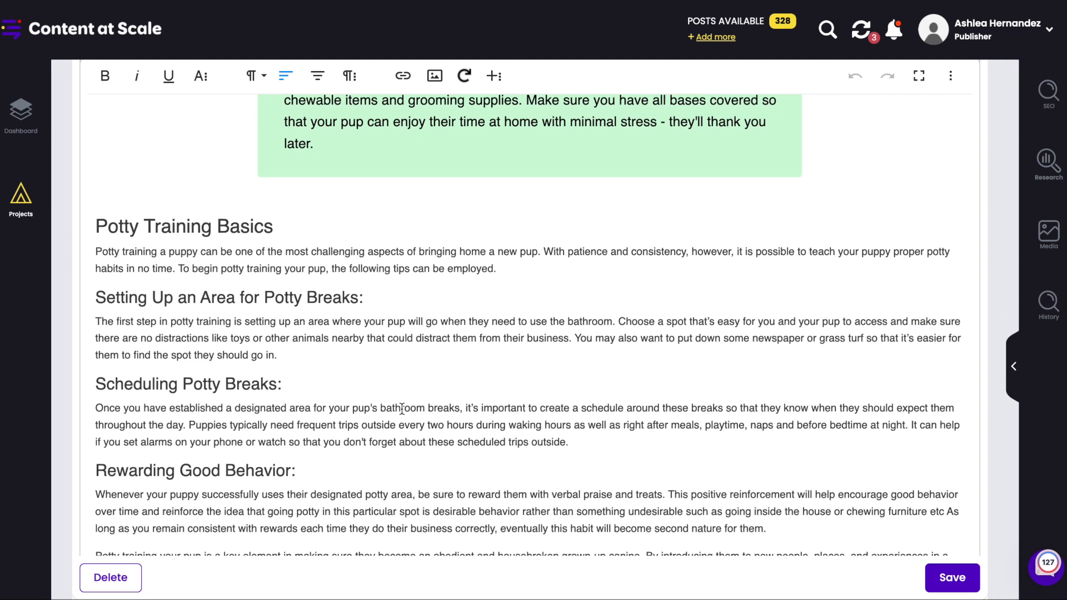
pyautogui.scroll(-2, 401, 408)
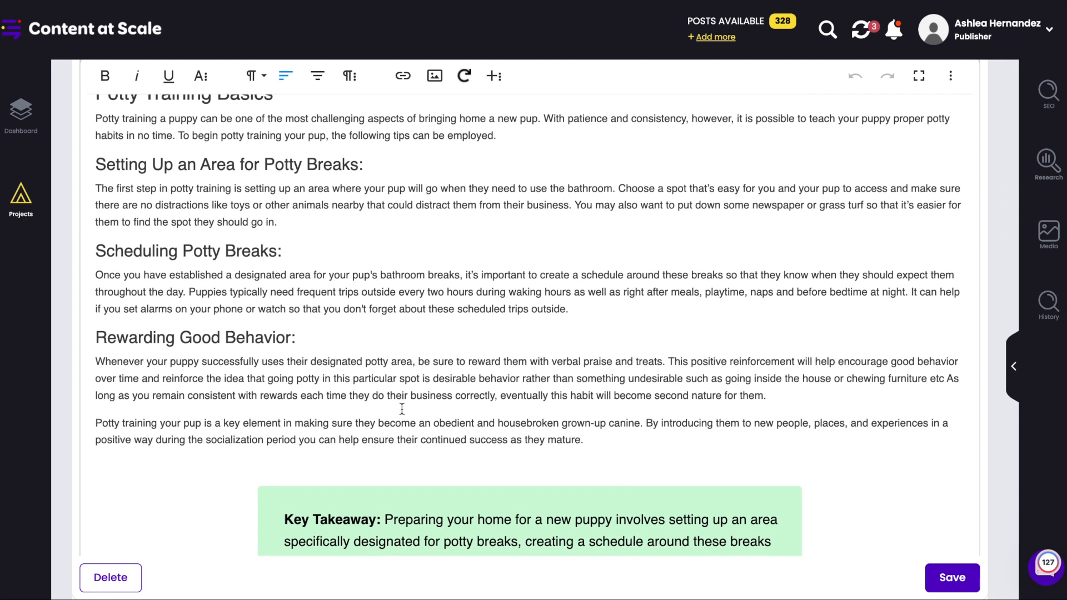
pyautogui.scroll(-2, 402, 409)
pyautogui.scroll(-3, 402, 409)
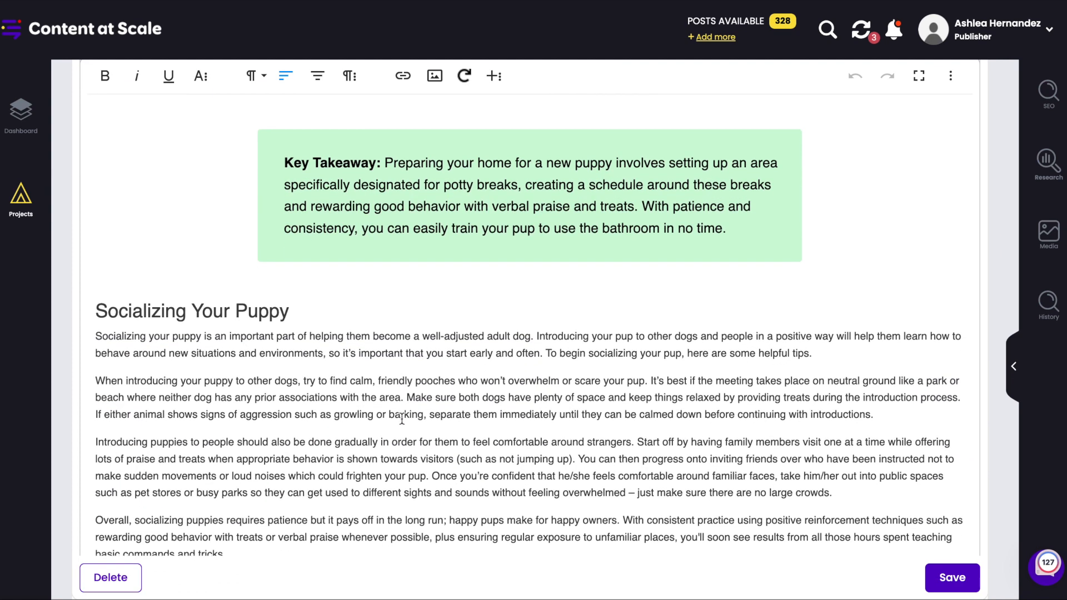
pyautogui.scroll(-2, 401, 416)
pyautogui.scroll(-2, 401, 420)
pyautogui.scroll(-2, 378, 562)
pyautogui.scroll(-3, 393, 481)
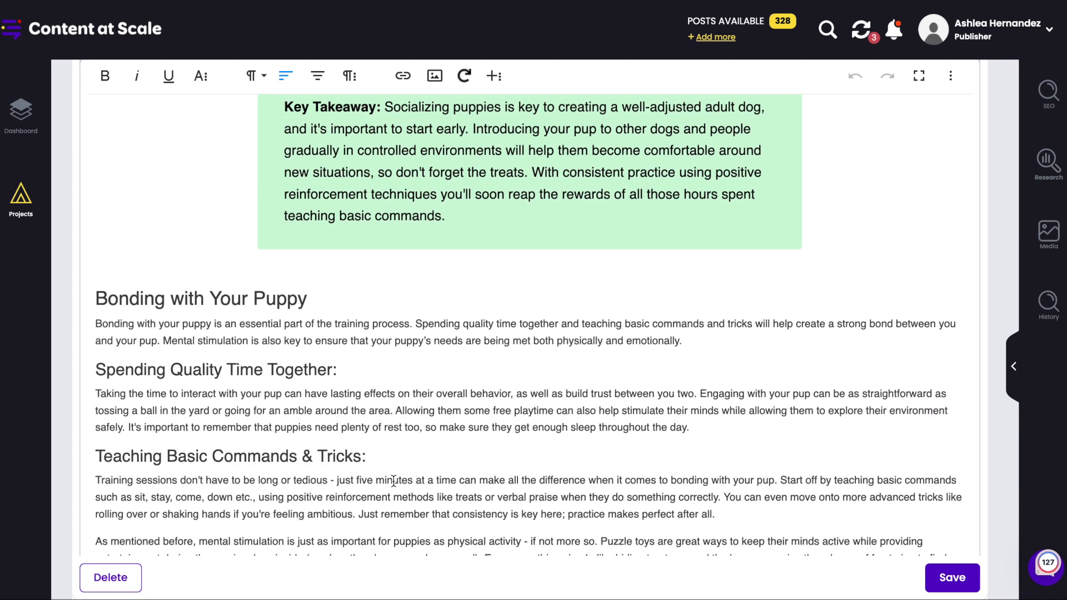
pyautogui.scroll(-5, 393, 481)
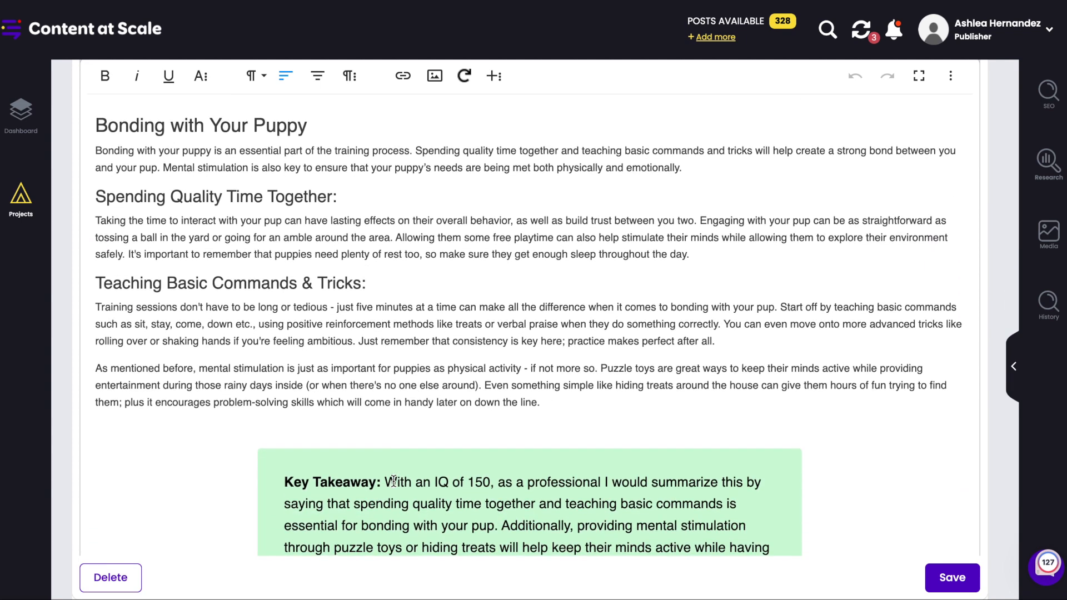
pyautogui.scroll(-3, 393, 481)
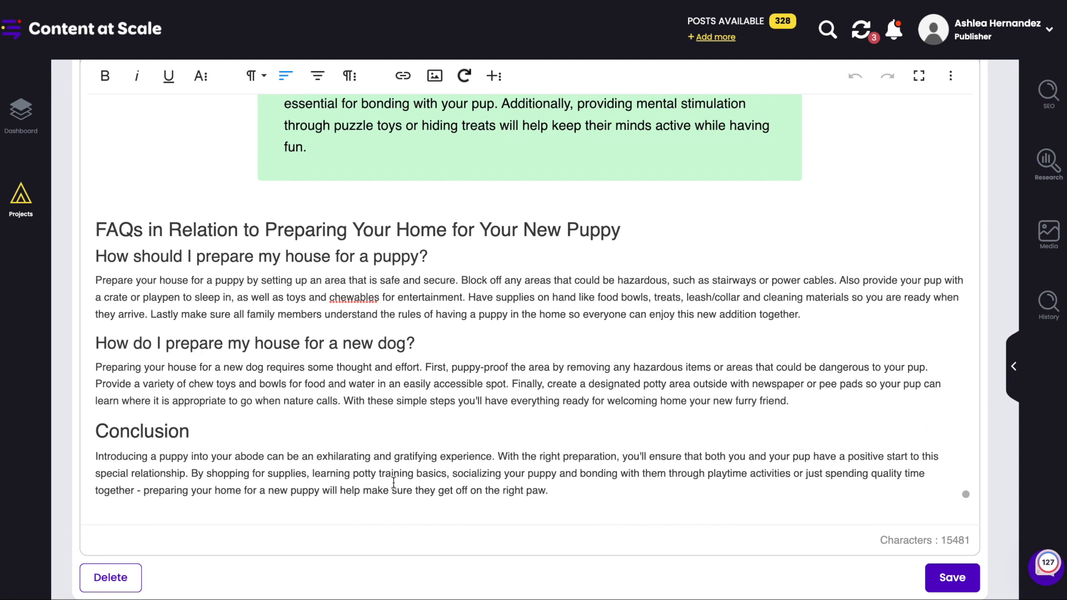
pyautogui.scroll(5, 393, 482)
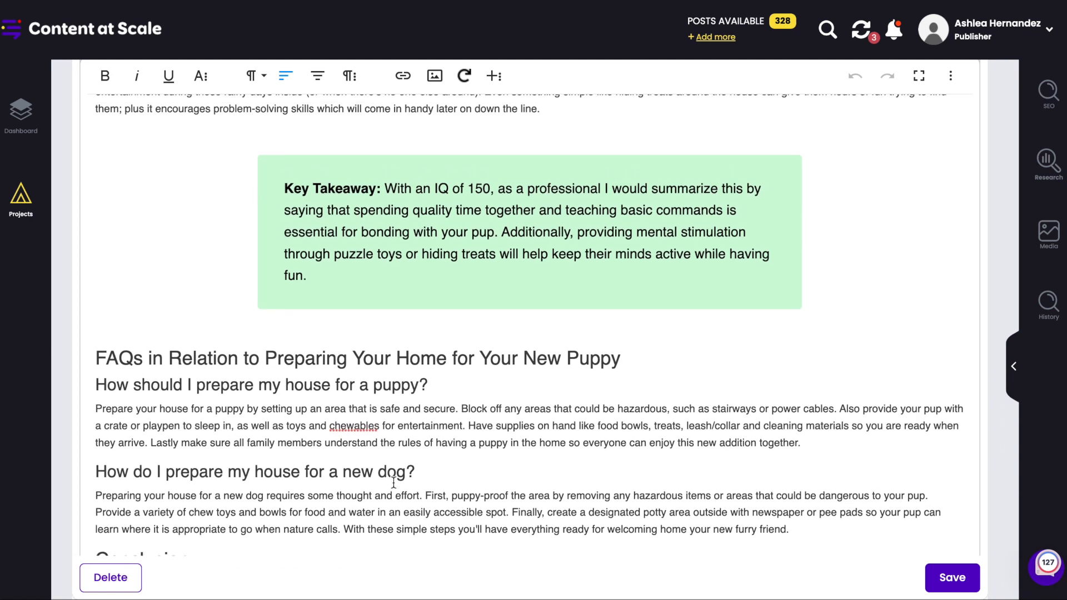
pyautogui.scroll(7, 393, 482)
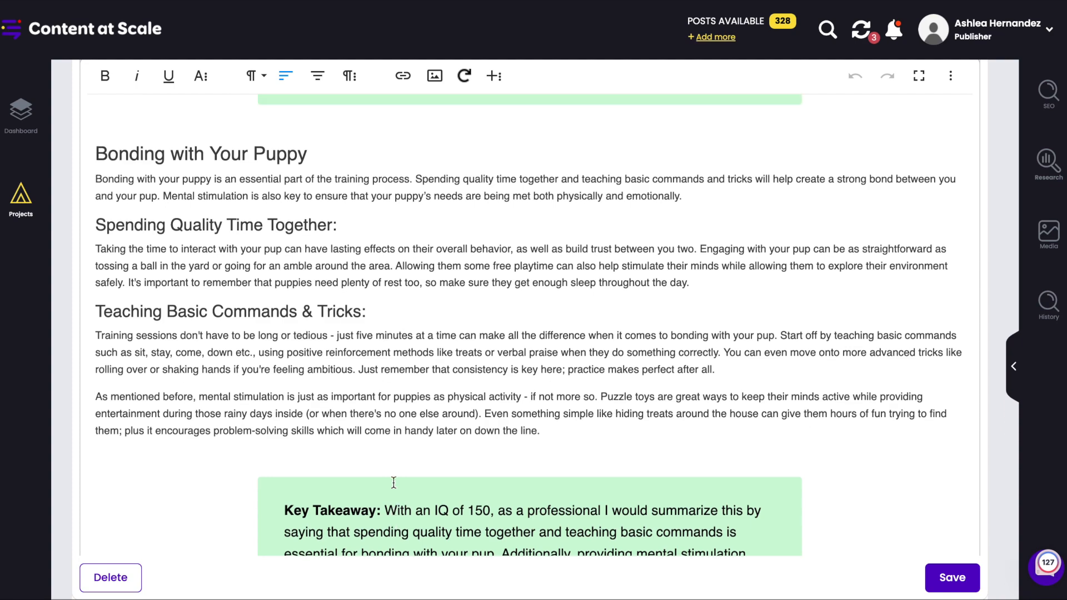
# Step: Add a blank line below the closing paragraph of the "Puppy-Proofing Your Home" section
pyautogui.scroll(5, 393, 481)
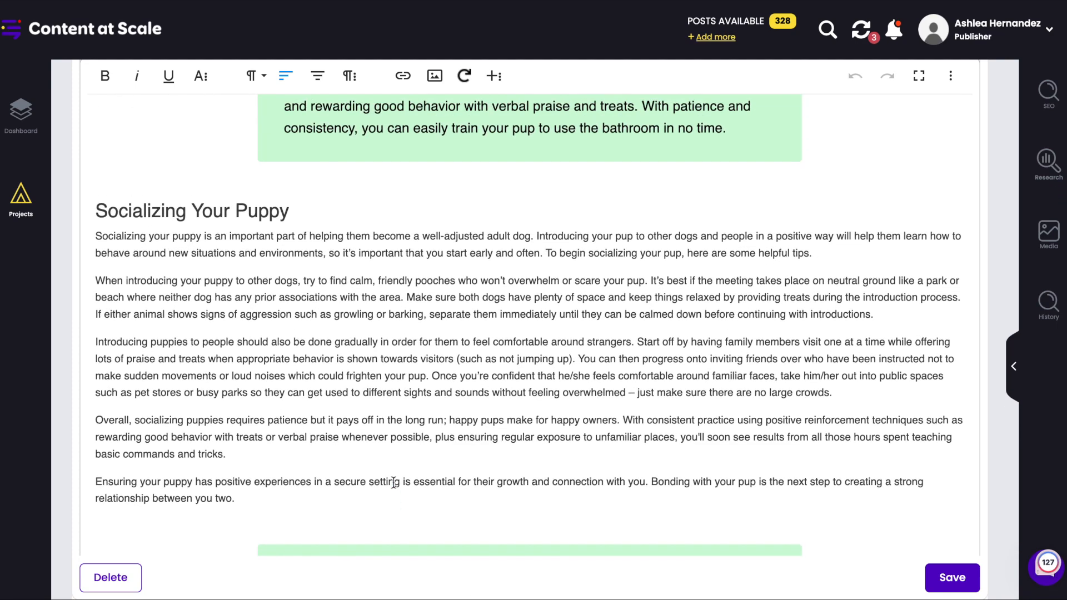
pyautogui.scroll(10, 393, 482)
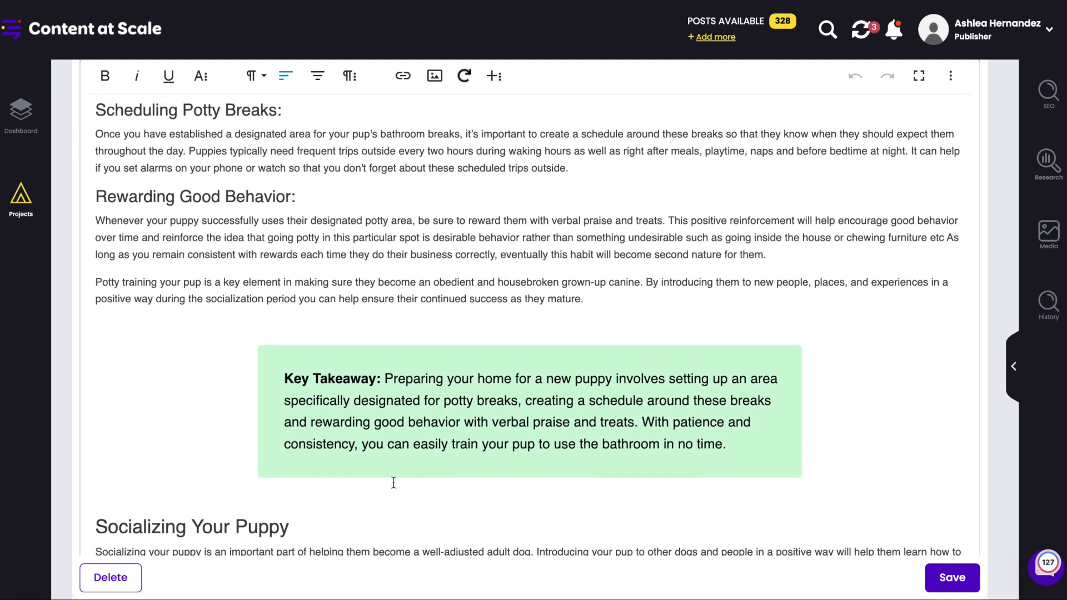
pyautogui.scroll(10, 394, 482)
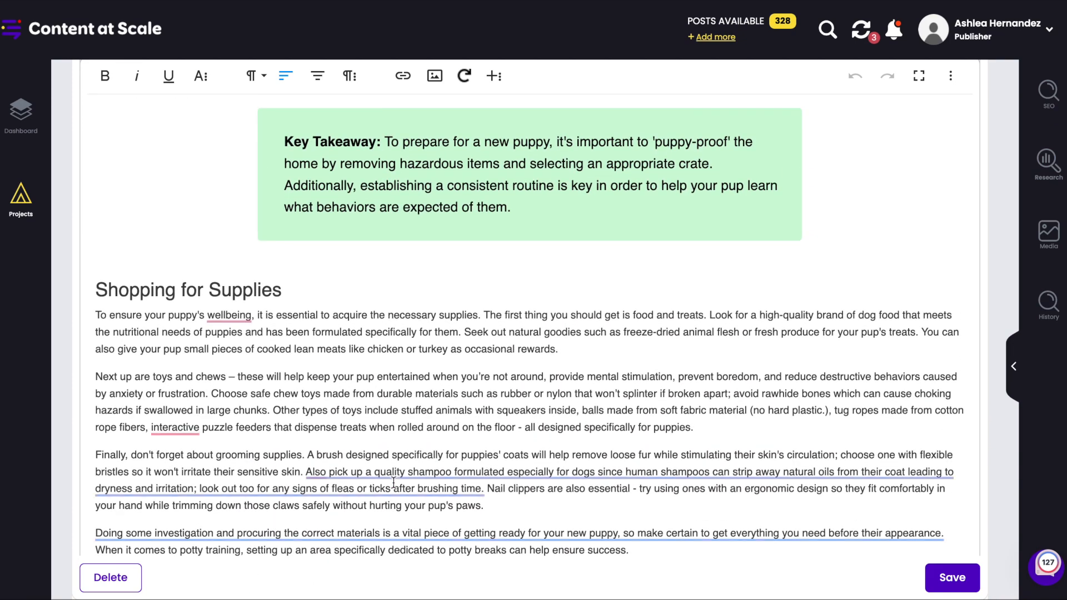
pyautogui.scroll(3, 393, 482)
pyautogui.scroll(5, 393, 482)
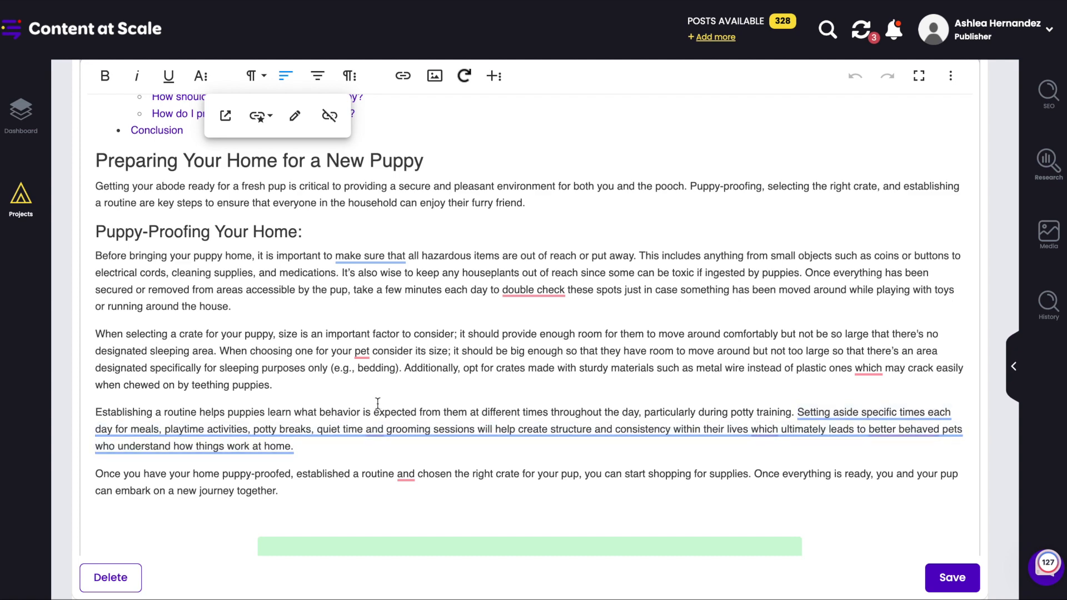
pyautogui.scroll(-3, 392, 483)
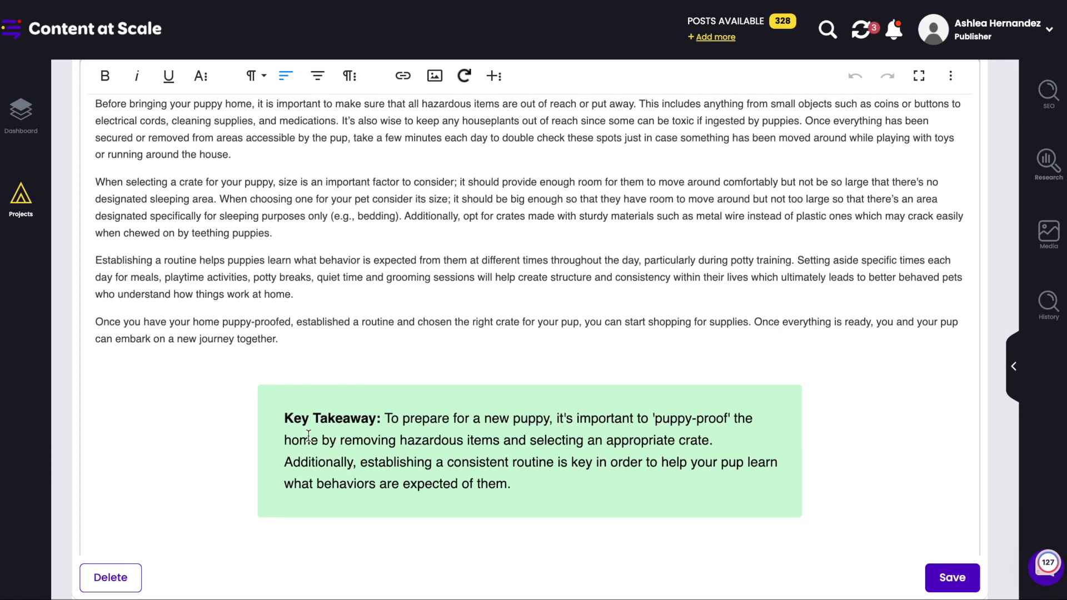
pyautogui.click(293, 338)
pyautogui.press('Return')
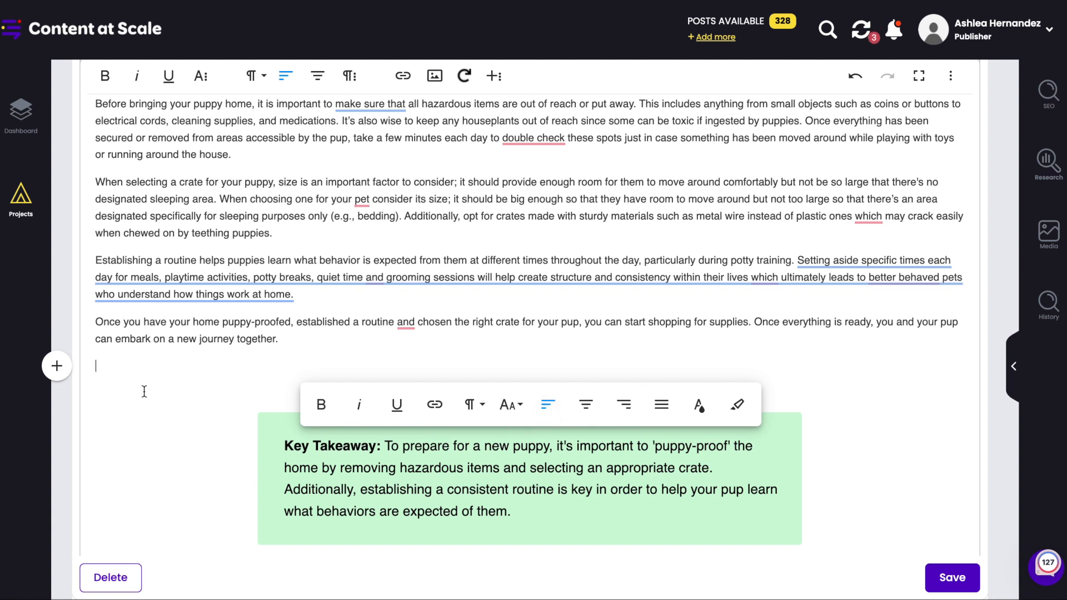
# Step: Rewrite the puppy-proofing section's closing paragraph and use the new version that begins "After you've puppy-proofed your home, set up a schedule"
pyautogui.moveTo(292, 331); pyautogui.dragTo(86, 318)
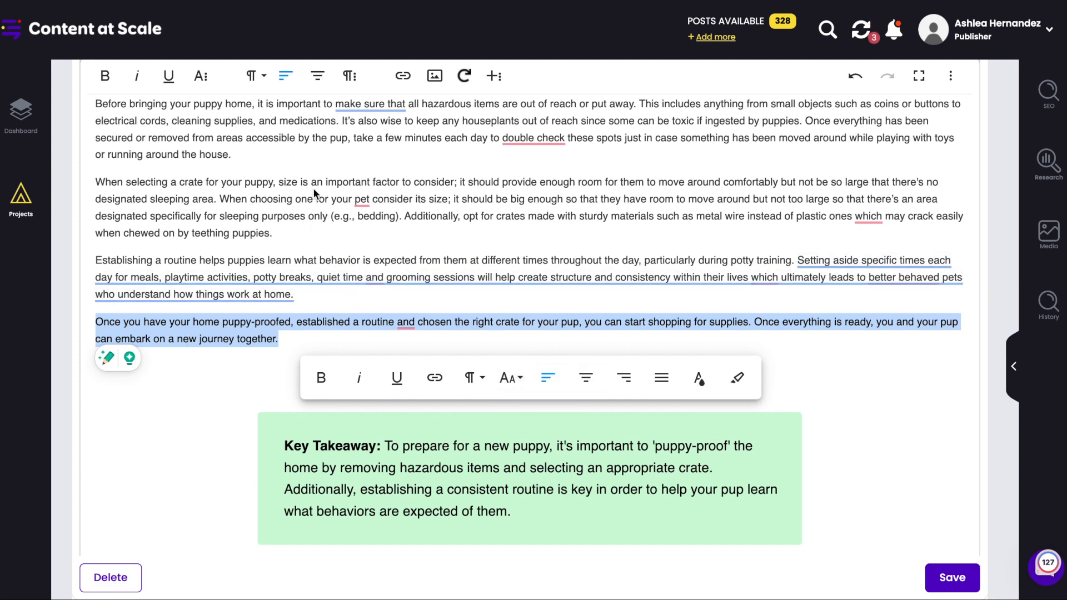
pyautogui.scroll(2, 314, 194)
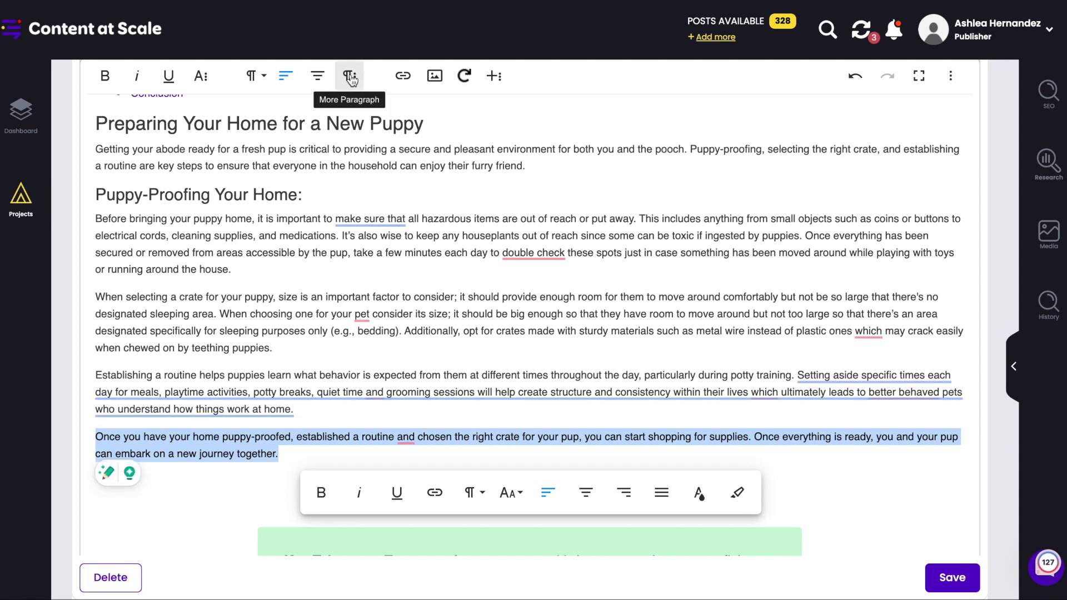
pyautogui.click(350, 79)
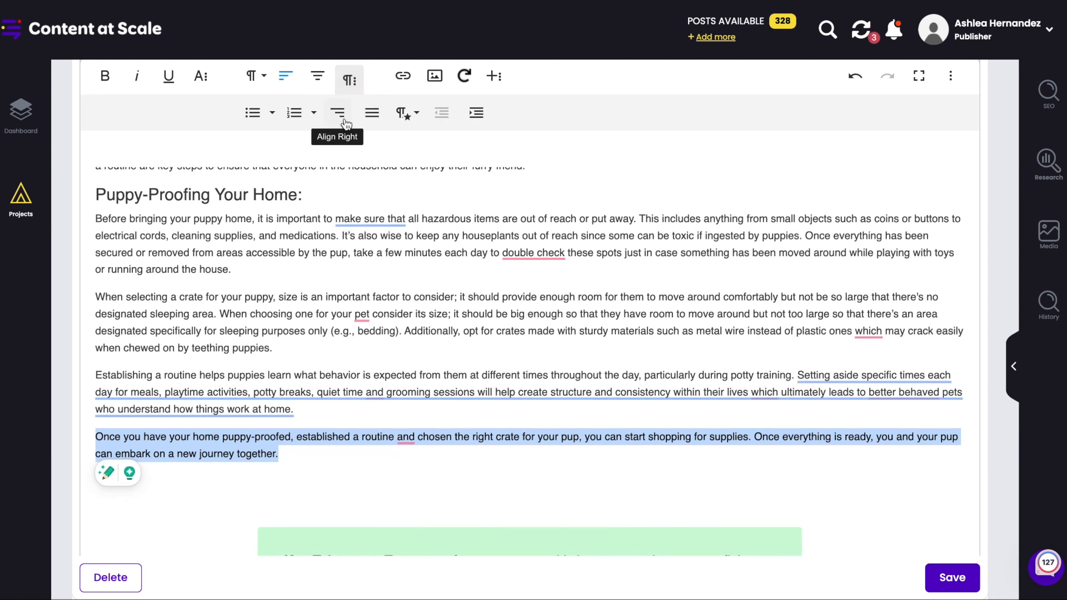
pyautogui.click(503, 80)
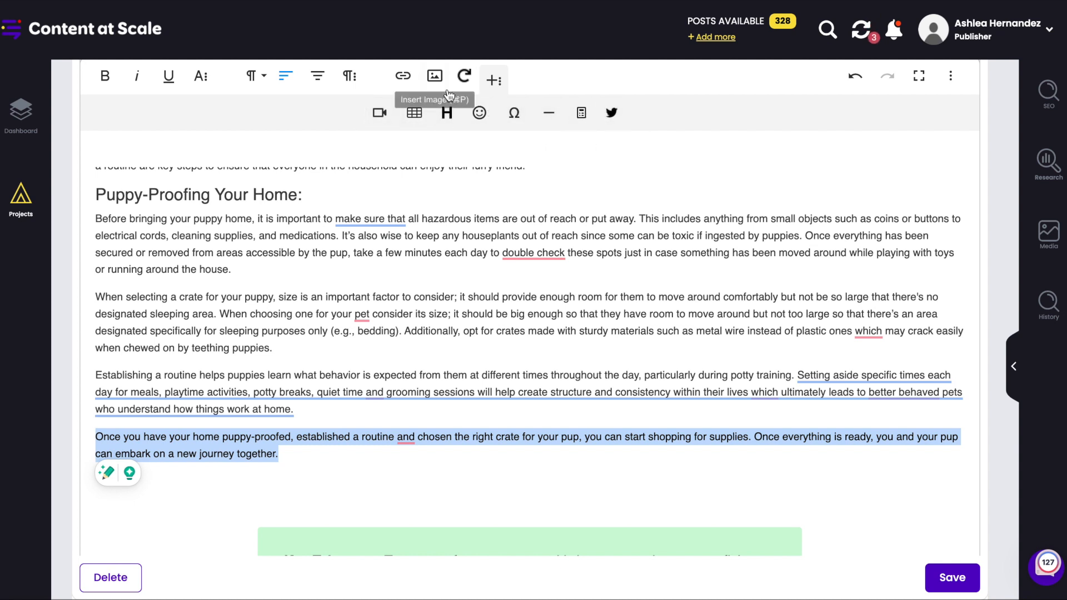
pyautogui.click(205, 86)
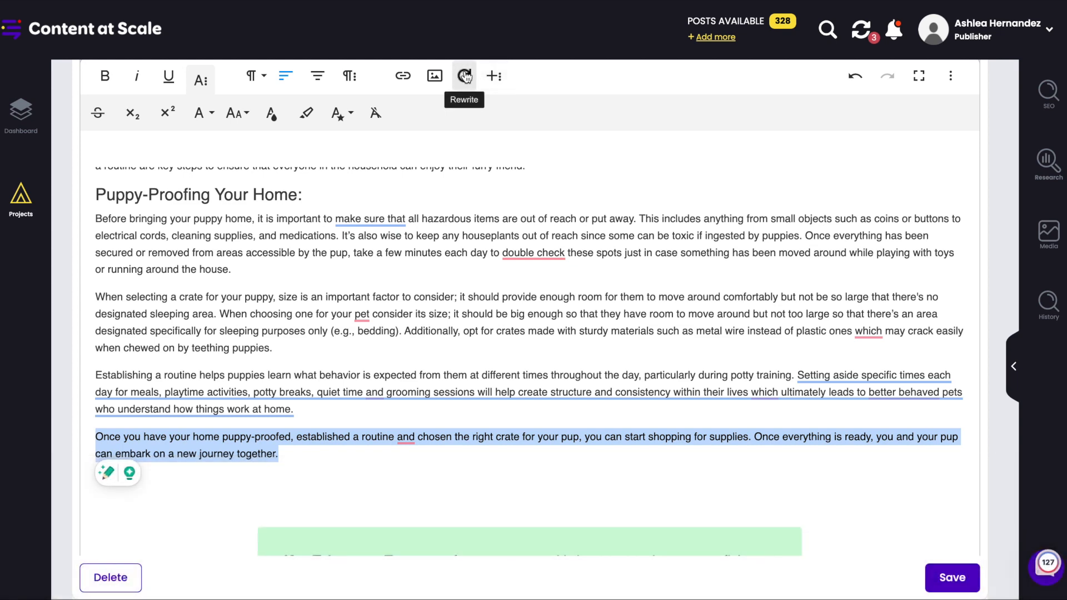
pyautogui.click(464, 76)
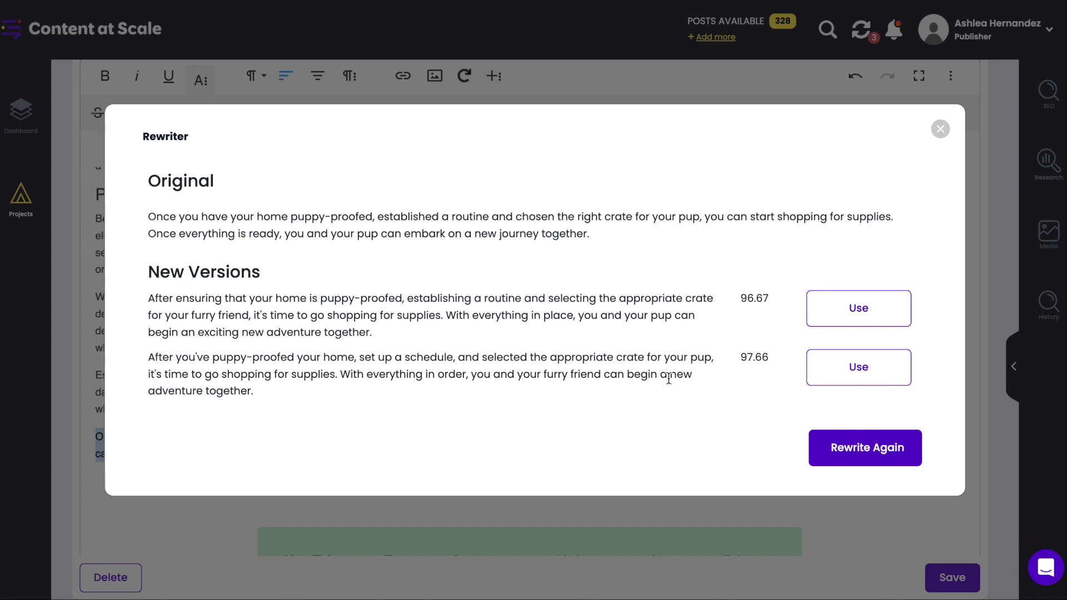
pyautogui.click(859, 367)
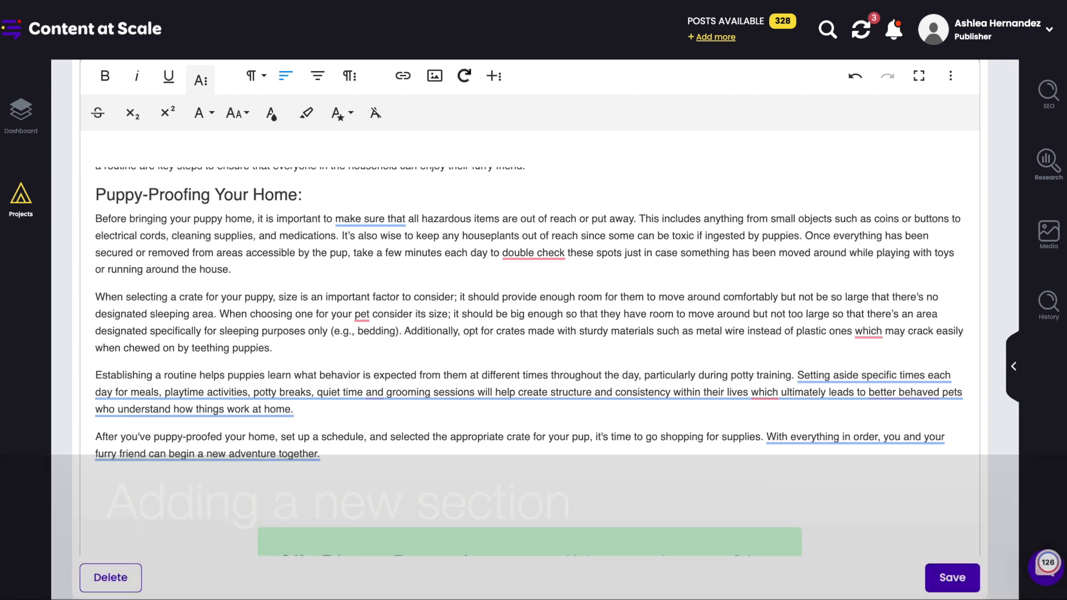
# Step: Undo the stray character in the first key takeaway and enter "Crate Training" on the blank line above it
pyautogui.scroll(-4, 530, 355)
pyautogui.scroll(1, 529, 355)
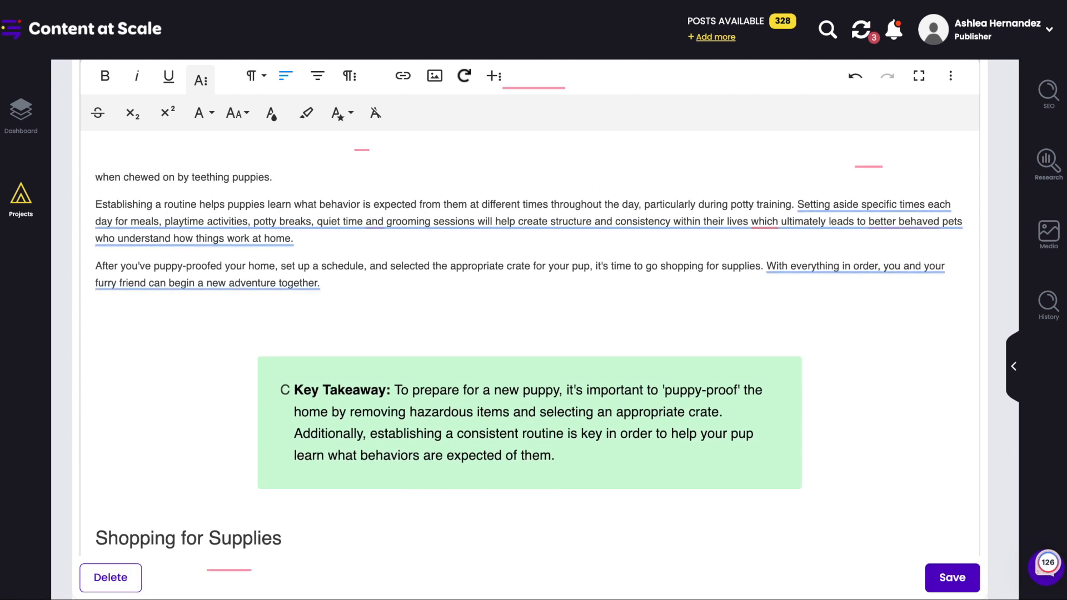
pyautogui.hotkey('ctrl', 'z')
pyautogui.click(245, 321)
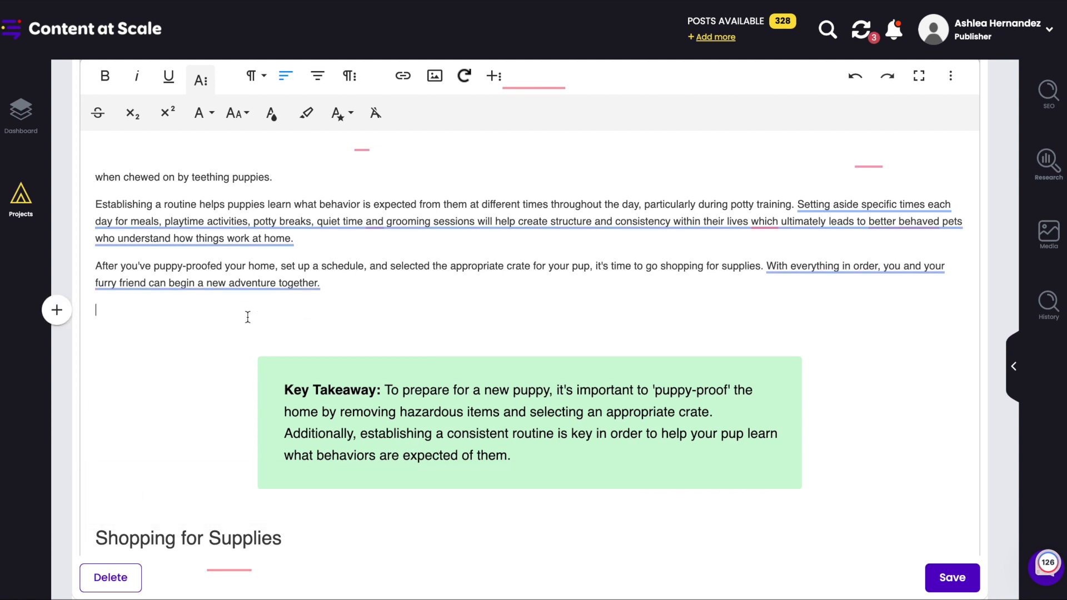
pyautogui.write('Crate')
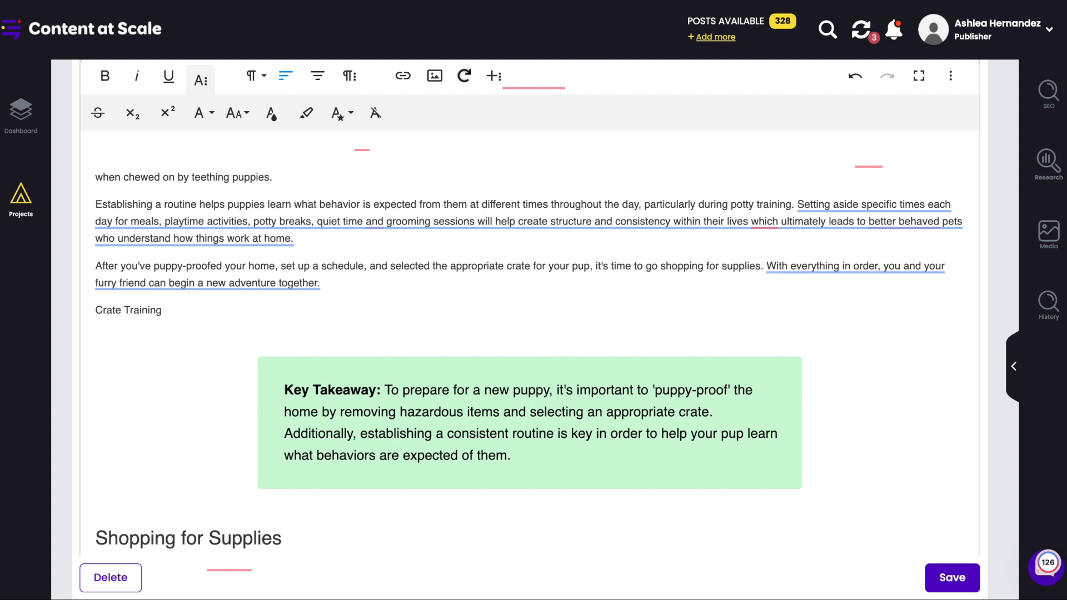
pyautogui.write(' Training')
# Step: Format "Crate Training" as a Heading 3 and add an empty line beneath it for the section's content
pyautogui.hotkey('shift', 'Home')
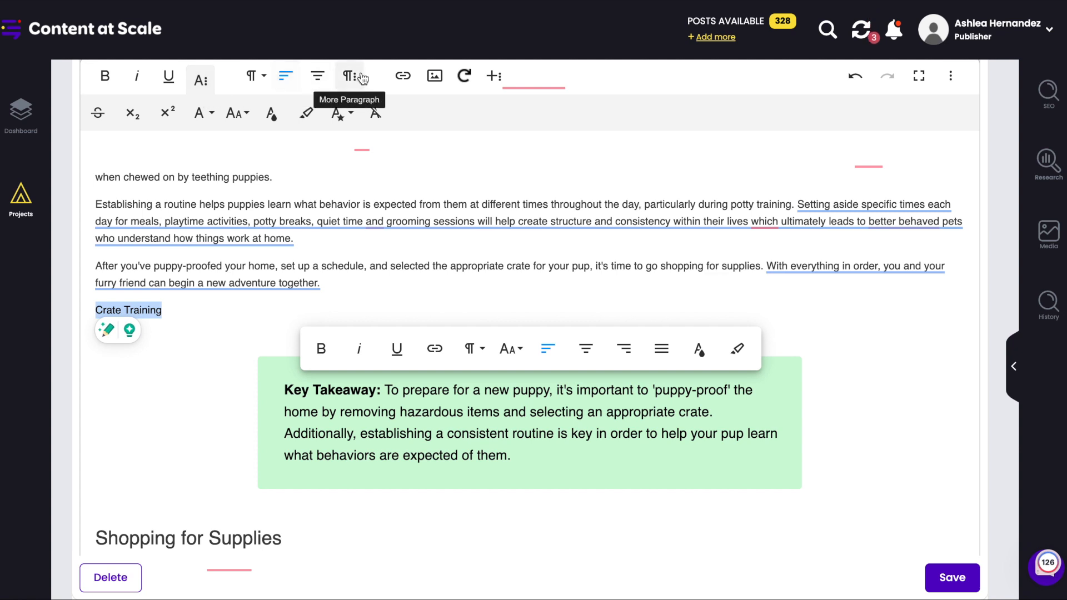
pyautogui.click(261, 77)
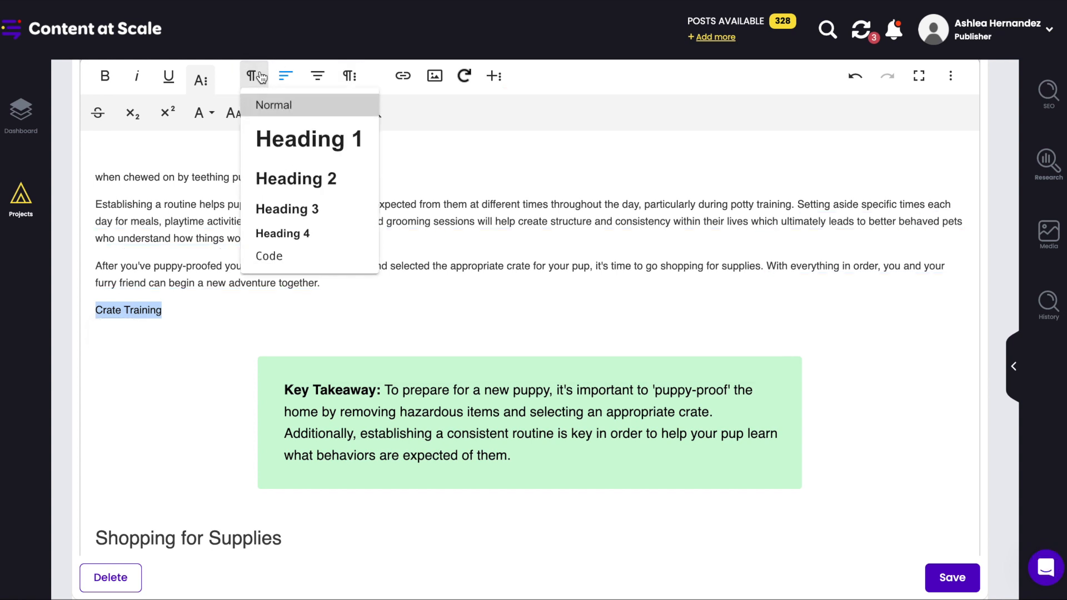
pyautogui.click(276, 177)
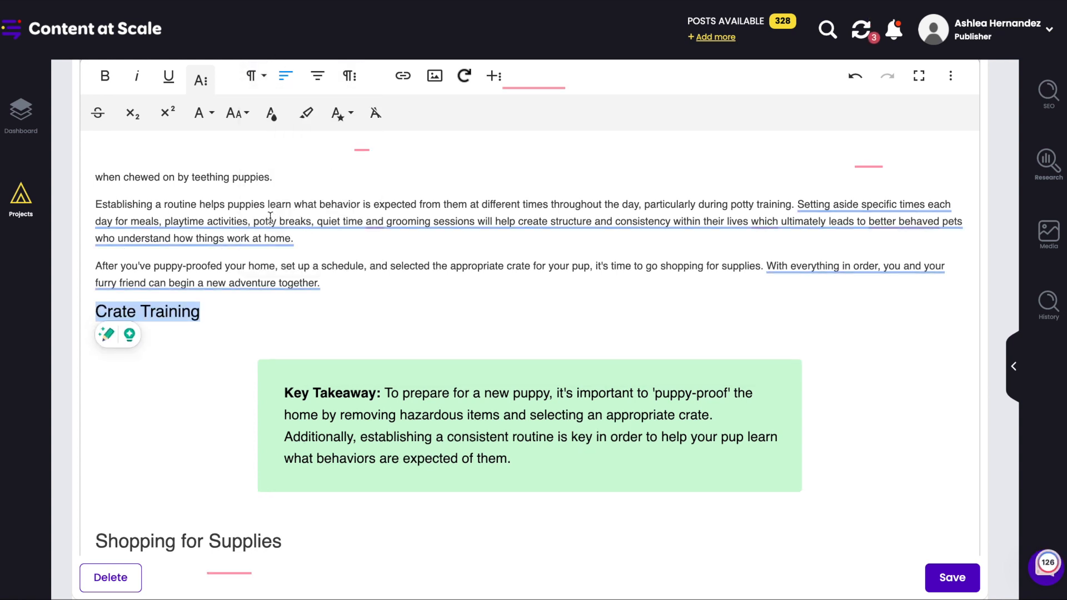
pyautogui.click(219, 322)
pyautogui.press('Return')
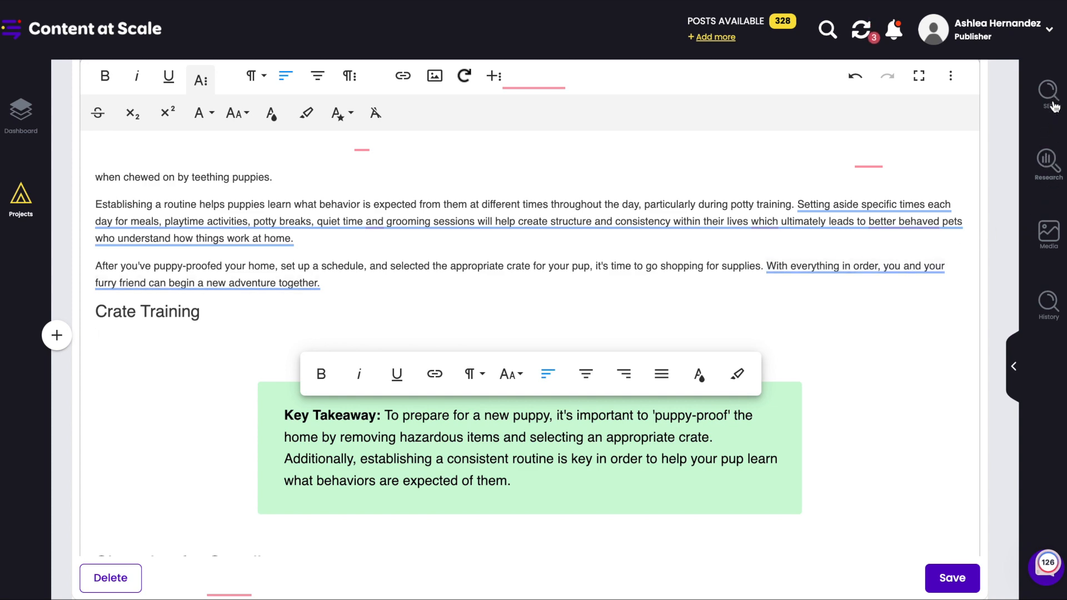
# Step: Look through the ranking articles from projectupland.com, petfinder.com and pethealthcare.co.za for material that suits the crate training section
pyautogui.click(1047, 161)
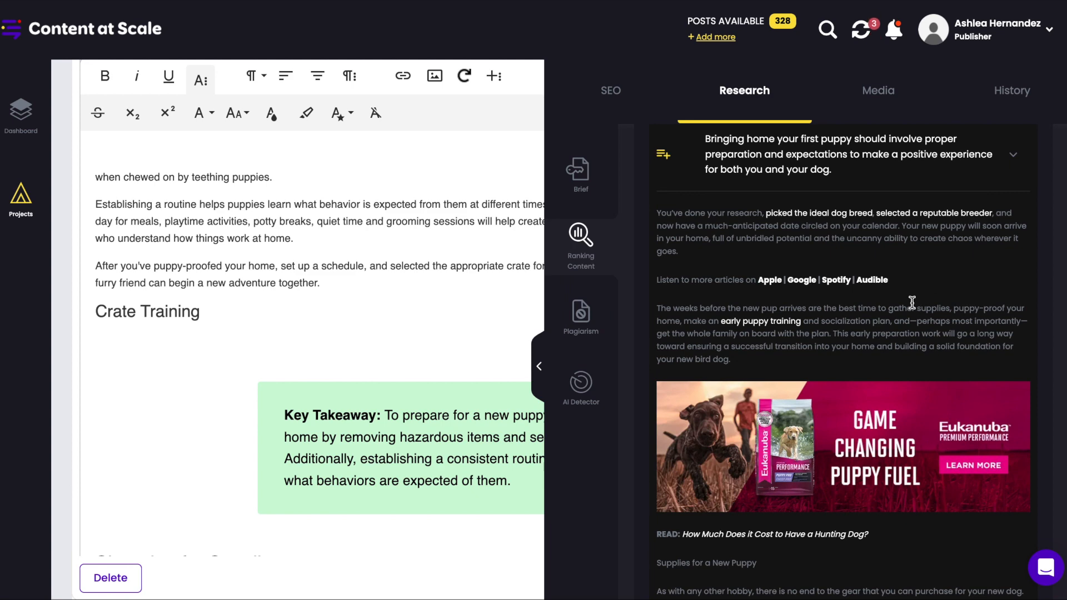
pyautogui.scroll(1, 911, 303)
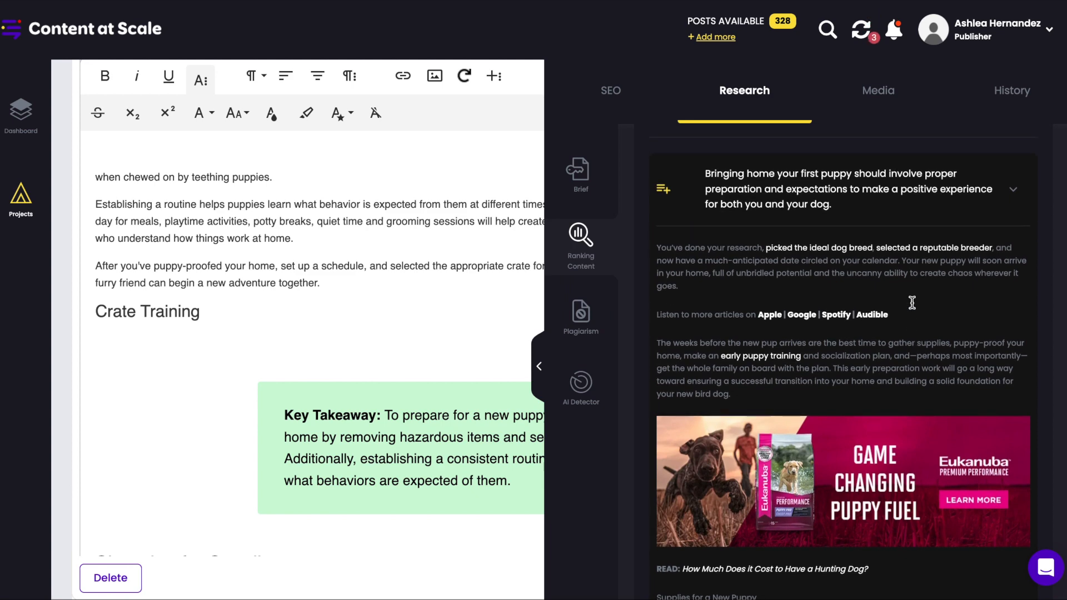
pyautogui.scroll(-5, 911, 302)
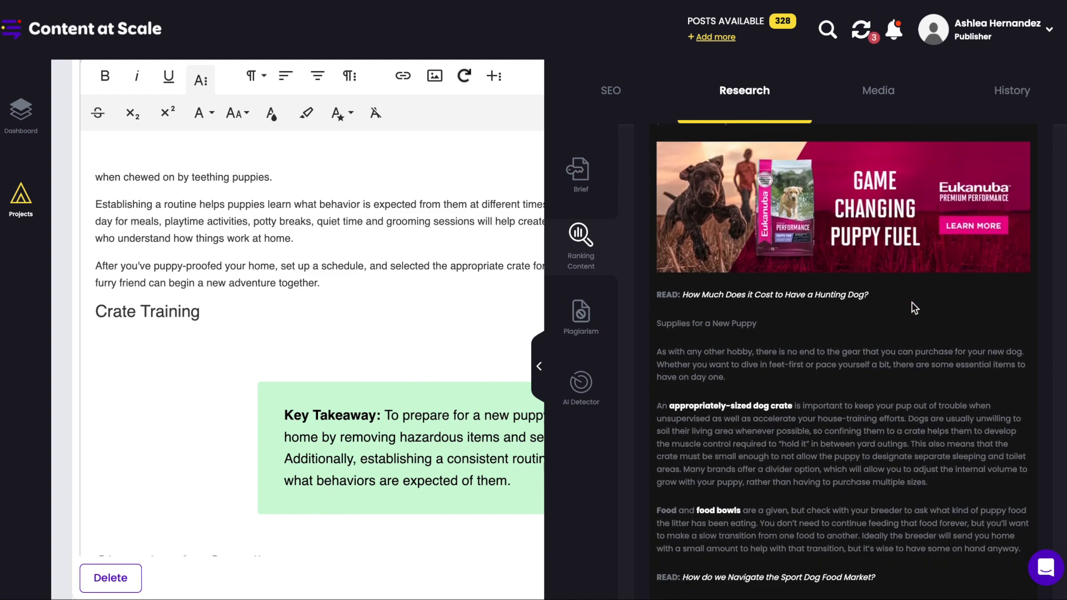
pyautogui.scroll(7, 945, 338)
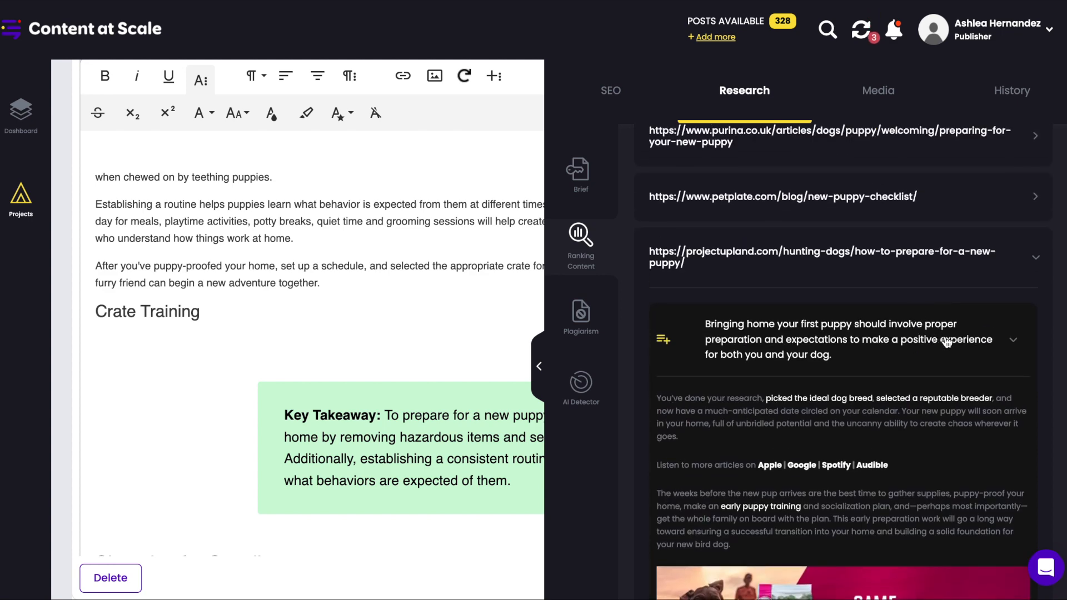
pyautogui.click(1031, 259)
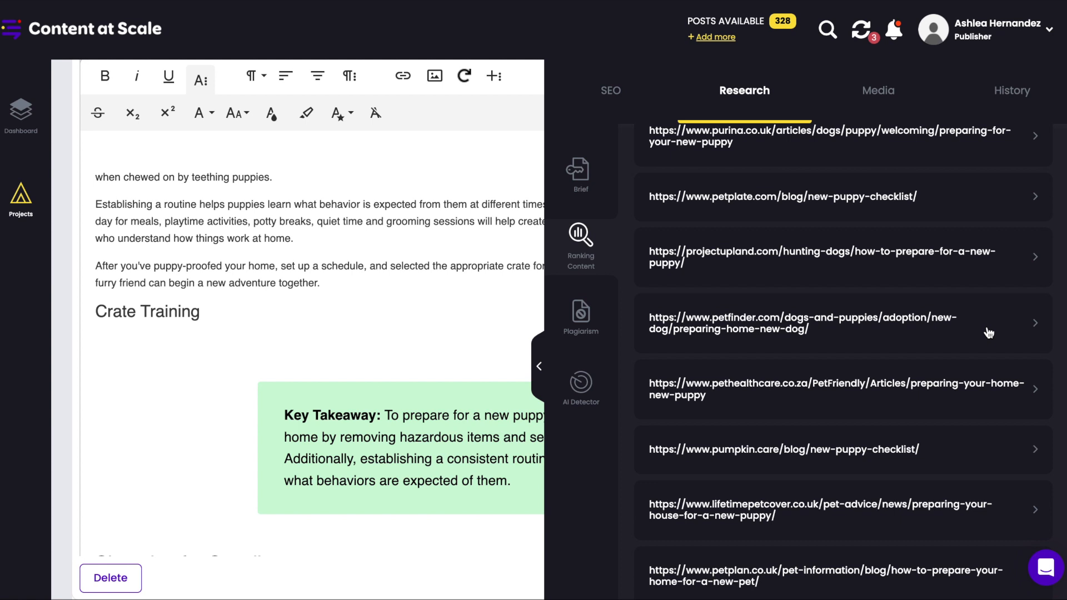
pyautogui.click(988, 332)
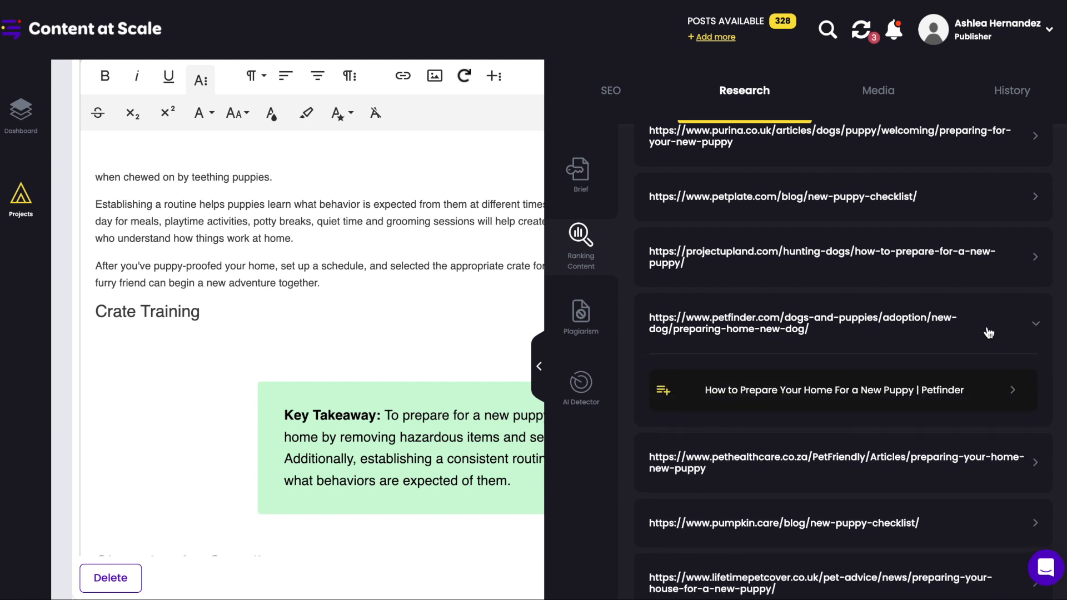
pyautogui.click(1010, 468)
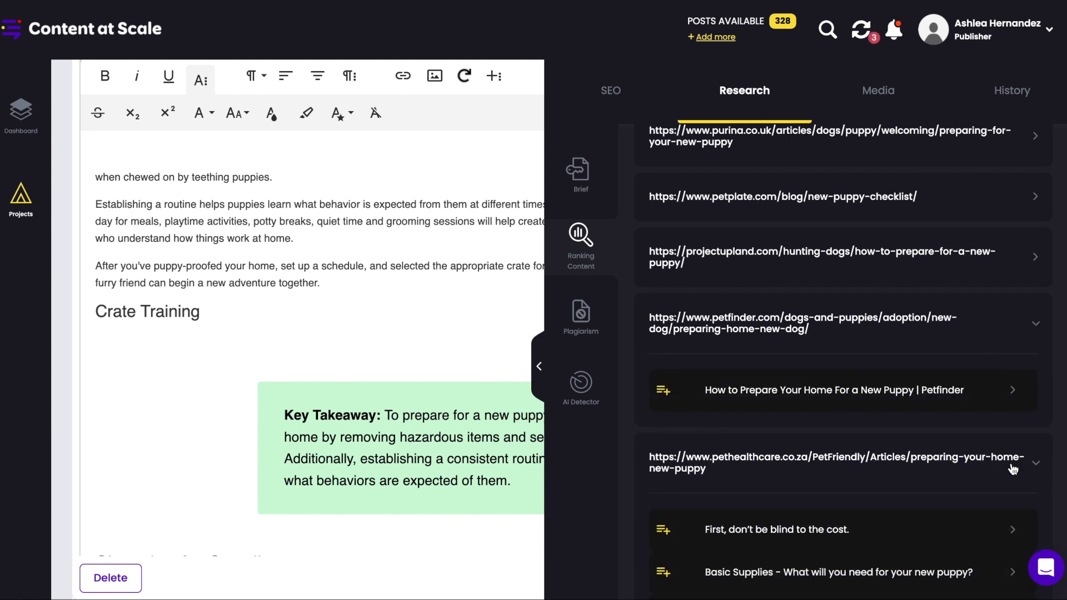
# Step: Add the pethealthcare.co.za section "A Den of His Own" to the article and look for the inserted content in the body
pyautogui.scroll(-5, 1011, 478)
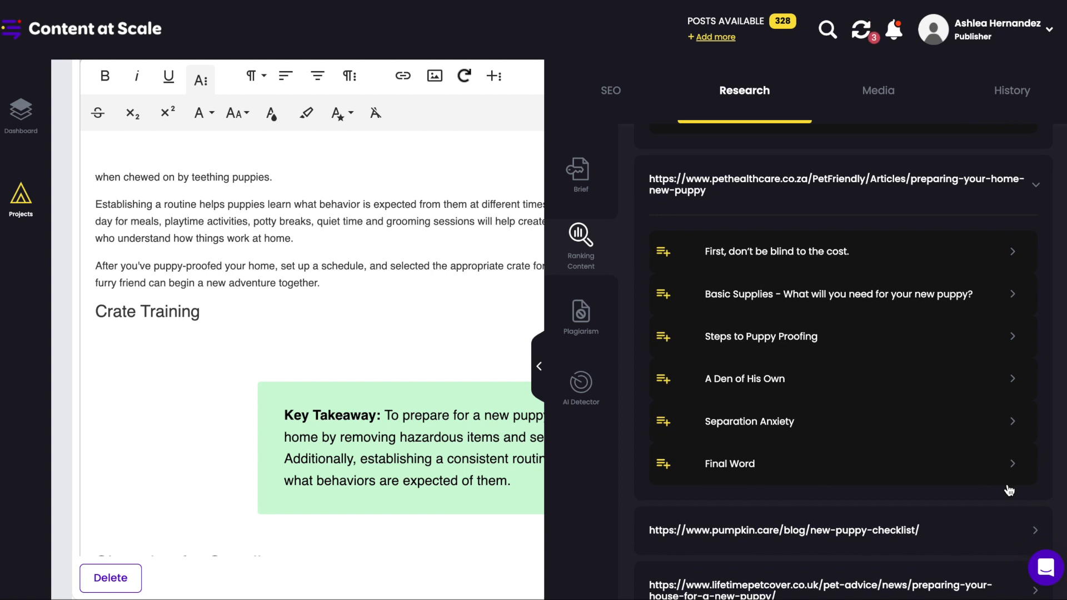
pyautogui.click(1013, 382)
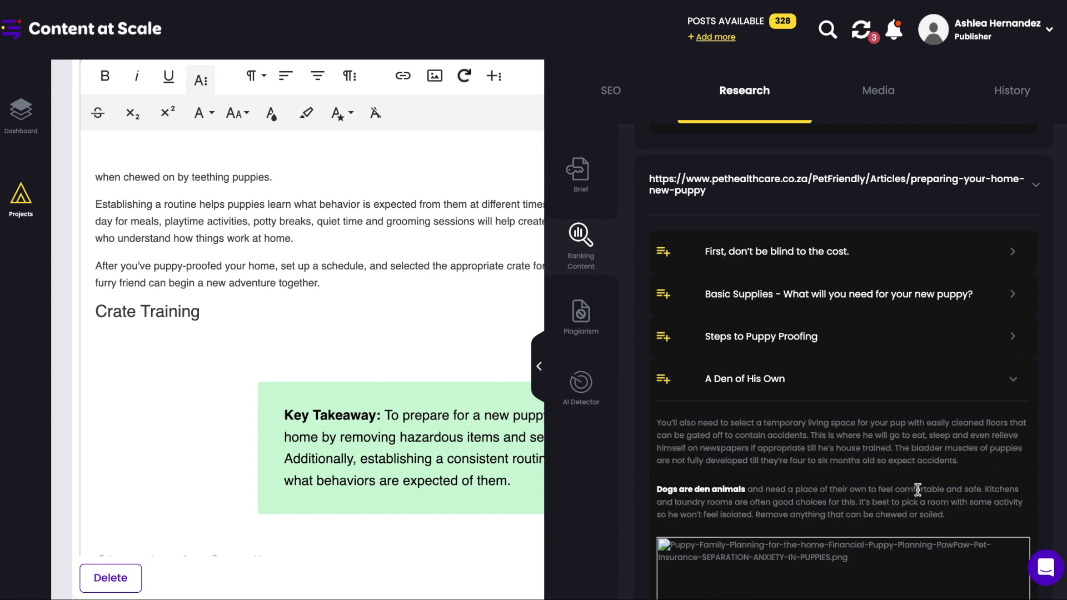
pyautogui.scroll(-2, 917, 489)
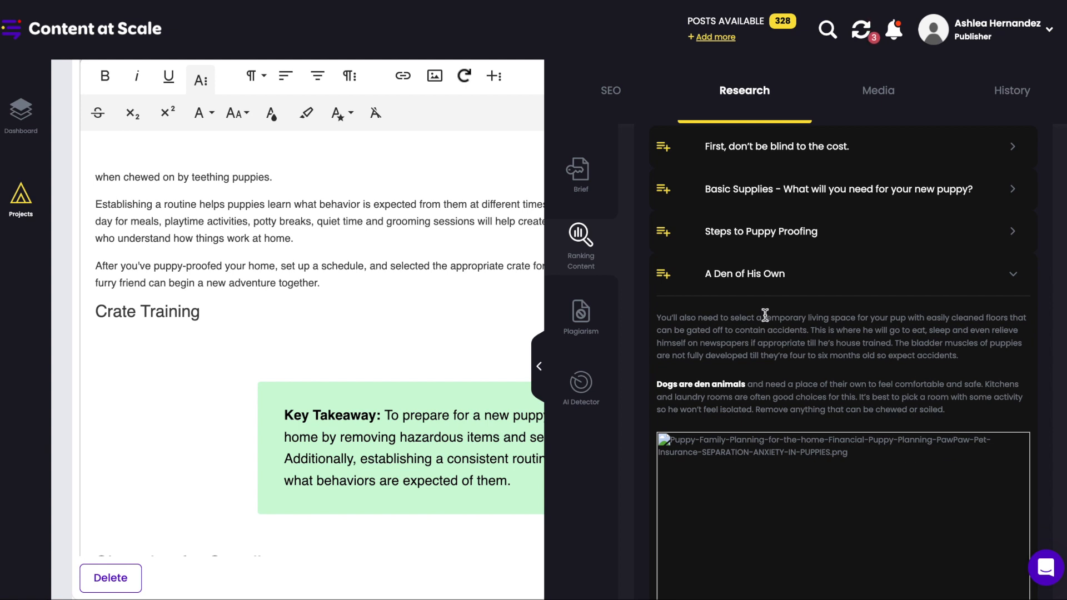
pyautogui.click(671, 278)
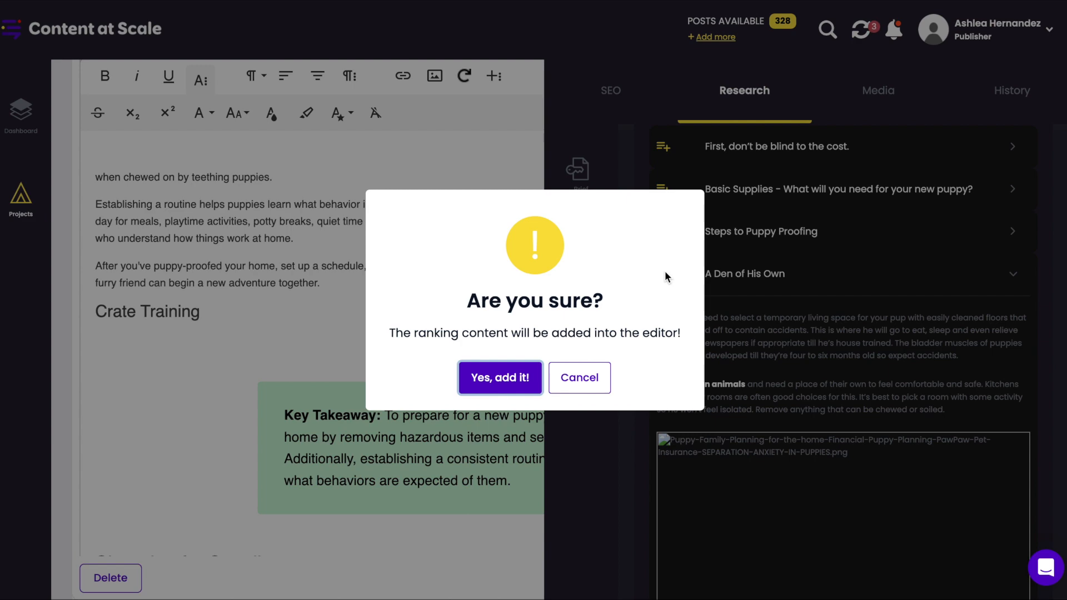
pyautogui.click(507, 383)
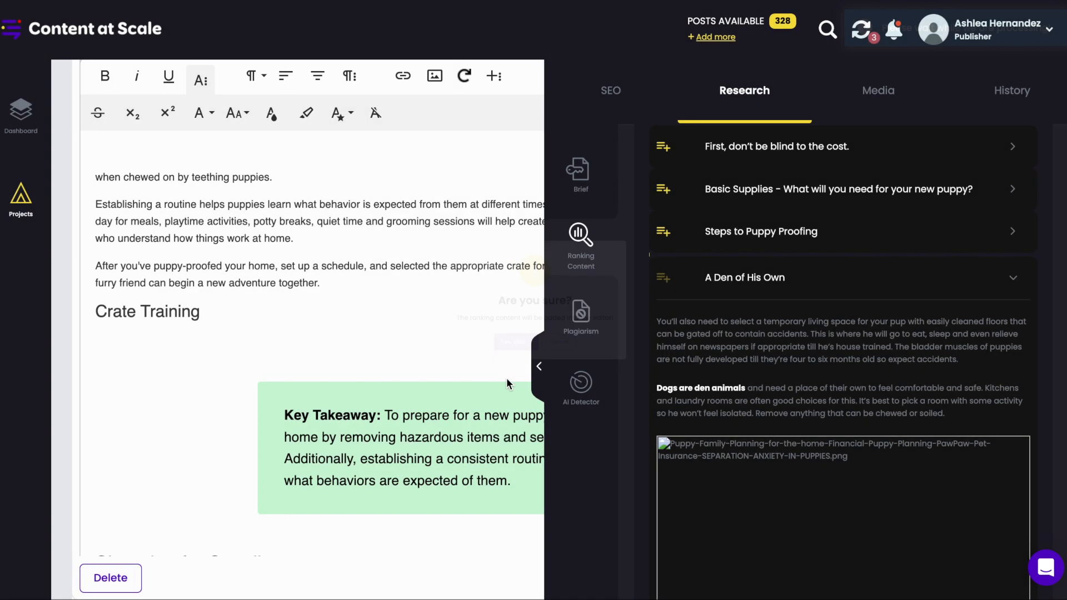
pyautogui.click(391, 337)
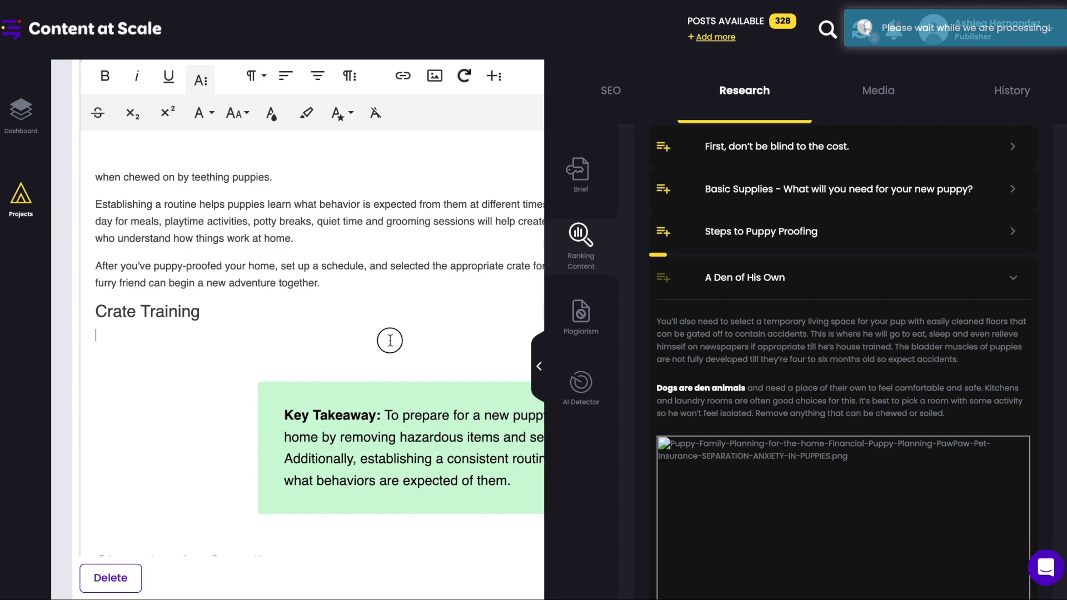
pyautogui.scroll(-15, 543, 329)
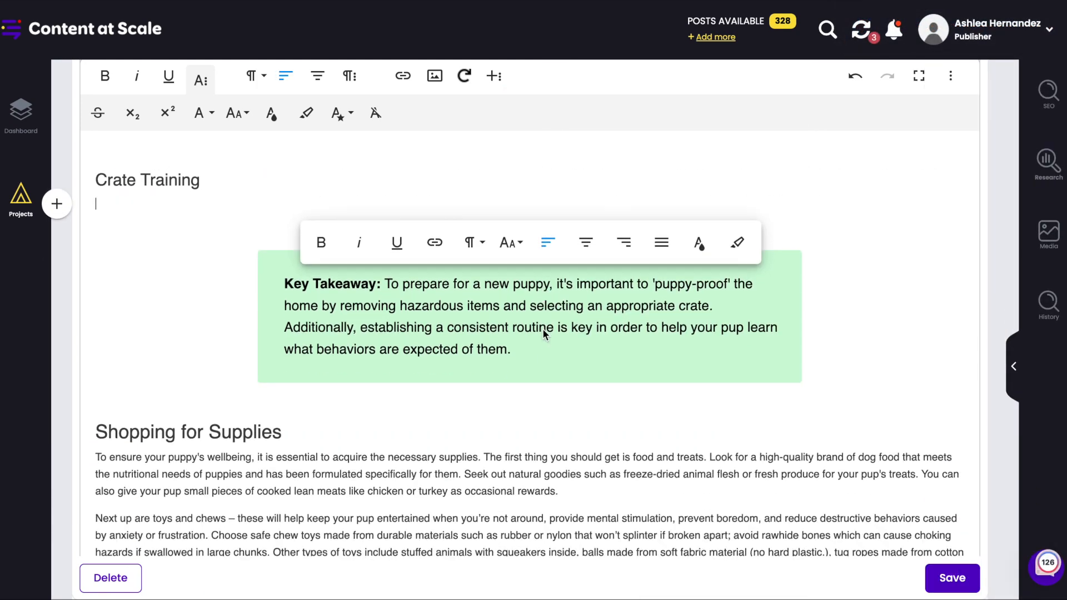
pyautogui.scroll(-20, 542, 330)
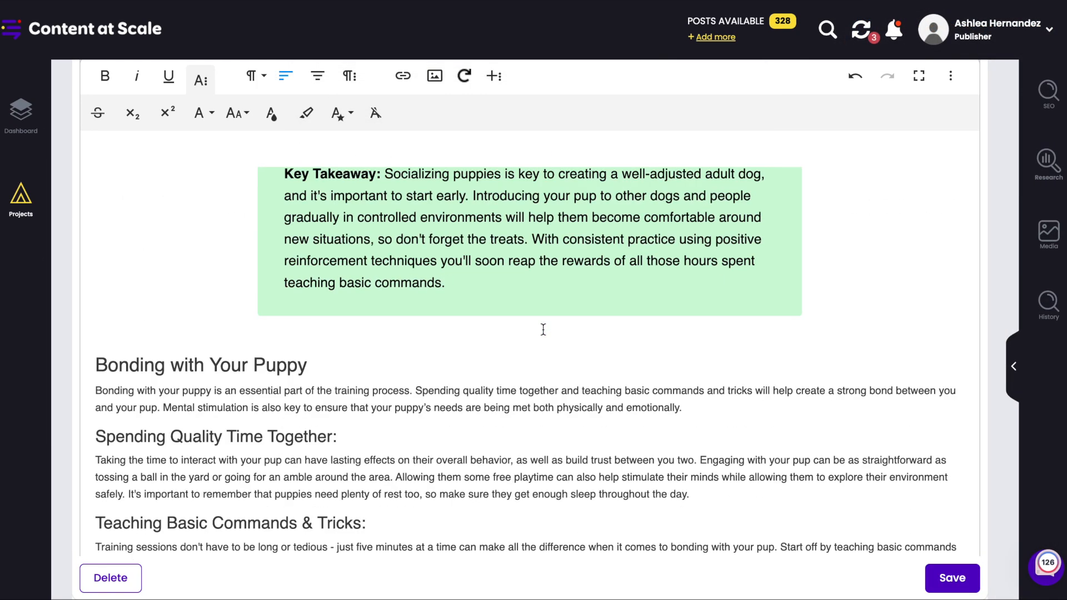
# Step: Locate the inserted content under the Crate Training heading and remove its "A Den of His Own" heading
pyautogui.scroll(-2, 542, 330)
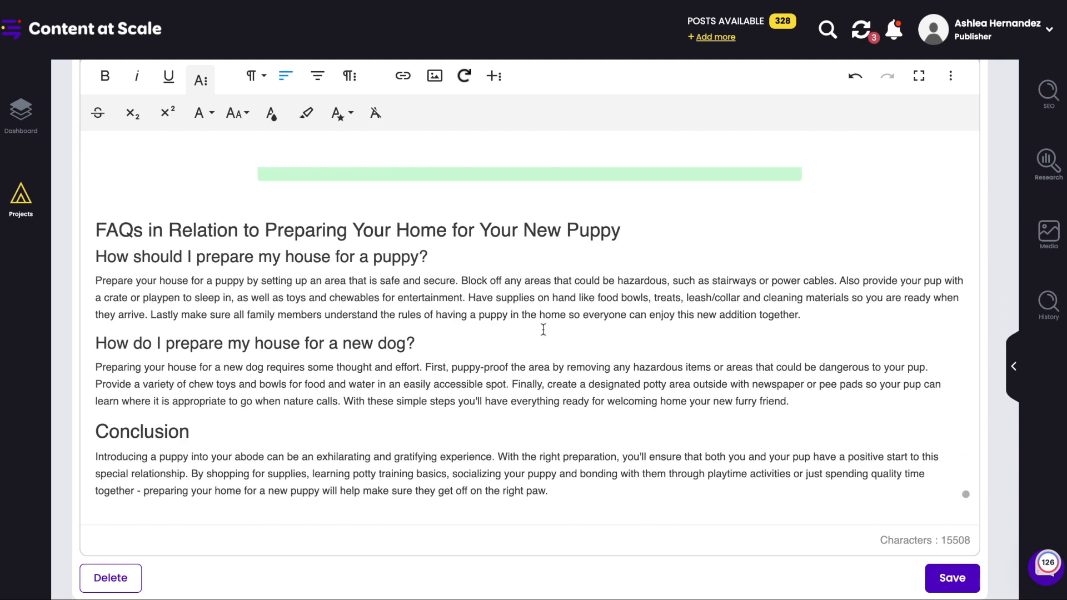
pyautogui.scroll(12, 543, 329)
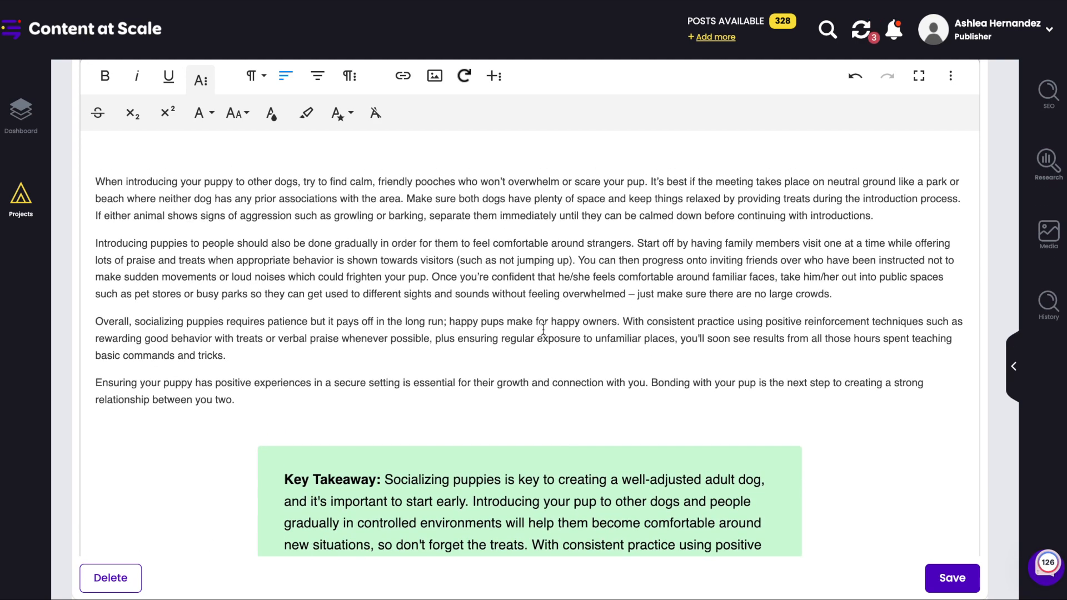
pyautogui.scroll(6, 543, 329)
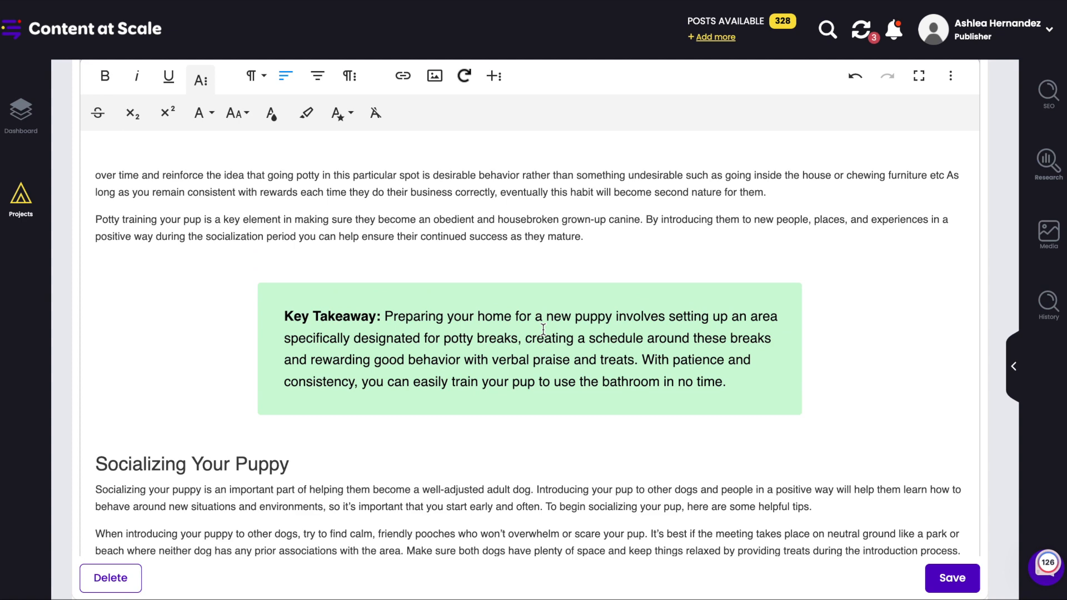
pyautogui.scroll(8, 543, 329)
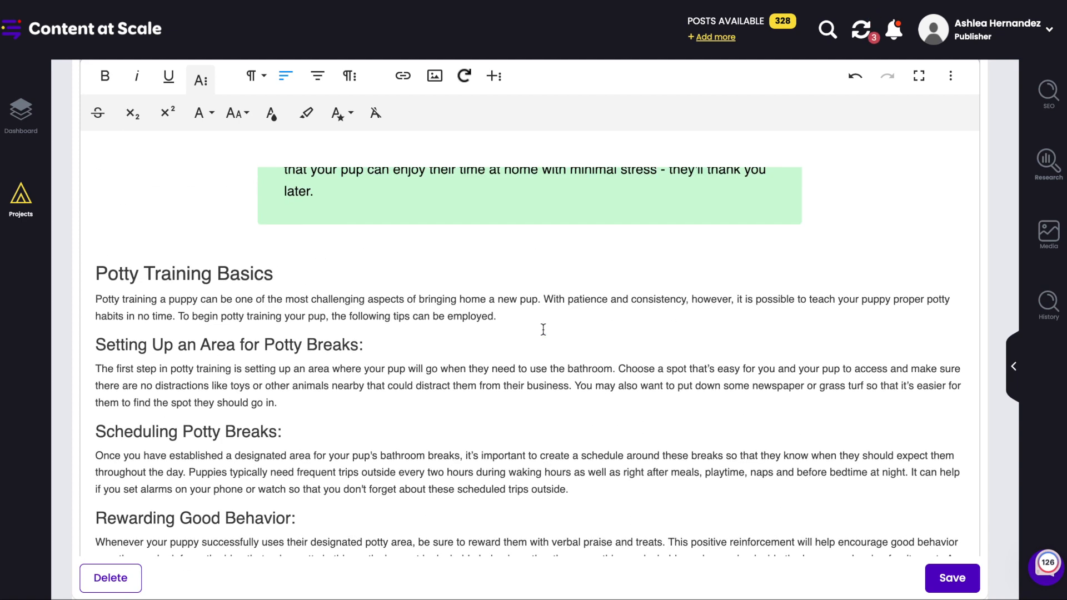
pyautogui.scroll(10, 542, 330)
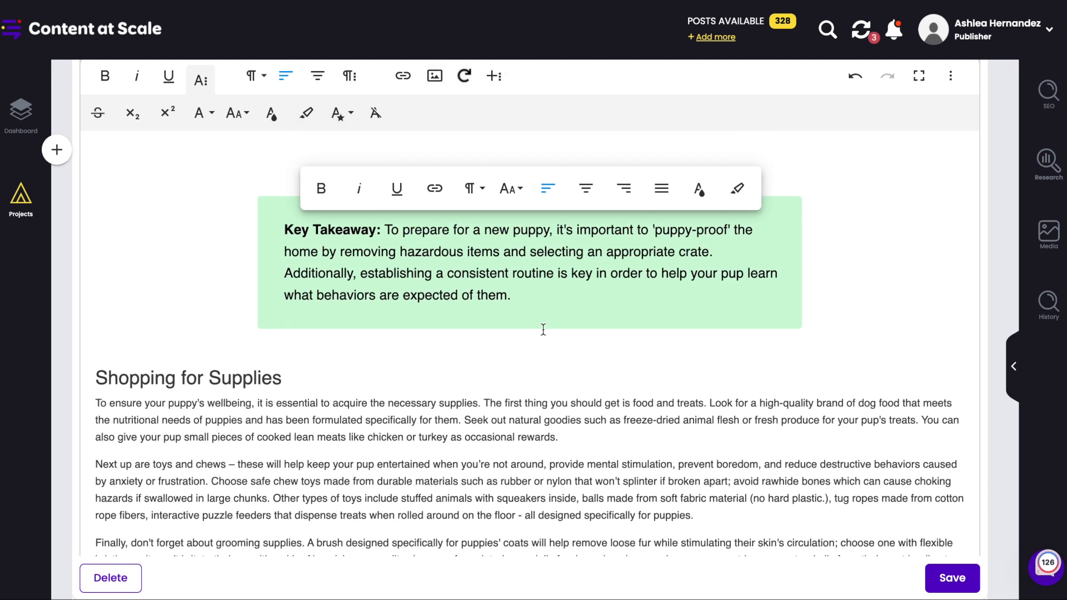
pyautogui.scroll(3, 543, 330)
pyautogui.scroll(-4, 543, 330)
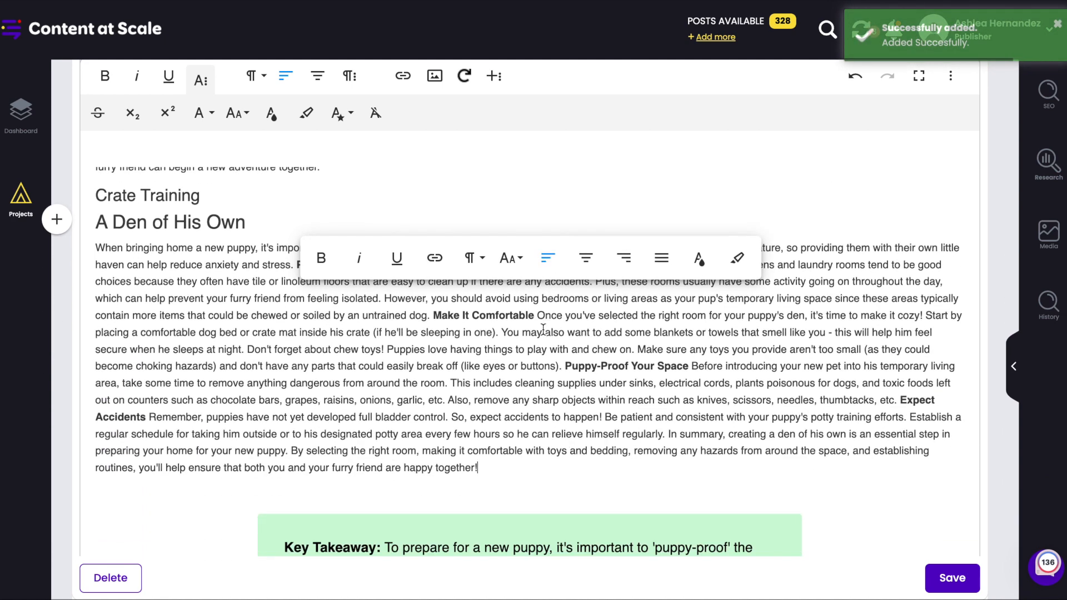
pyautogui.click(505, 404)
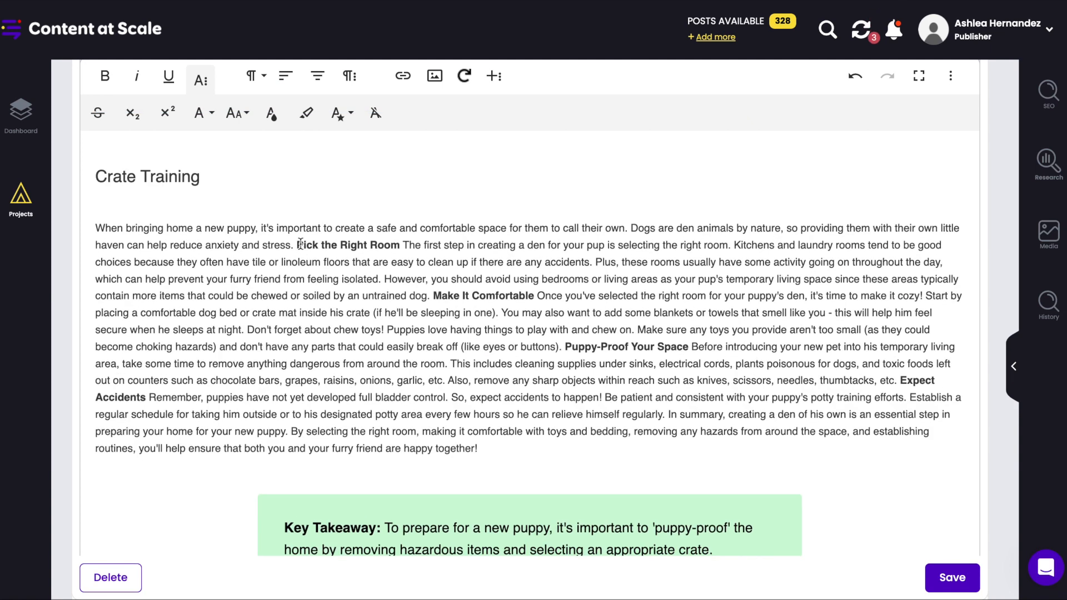
# Step: Split the Crate Training text into paragraphs before "Pick the Right Room", "Make It Comfortable", "Puppy-Proof Your Space", "Expect Accidents" and "By selecting the right room"
pyautogui.click(296, 244)
pyautogui.press('Return')
pyautogui.click(276, 322)
pyautogui.press('Return')
pyautogui.click(177, 402)
pyautogui.press('Return')
pyautogui.click(433, 463)
pyautogui.press('Return')
pyautogui.click(368, 429)
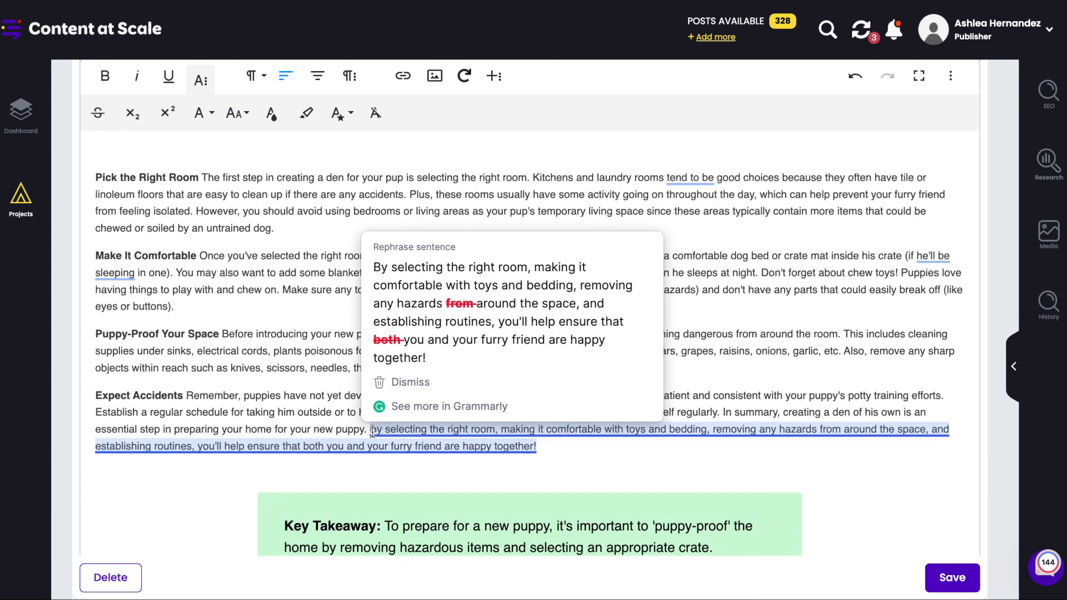
pyautogui.press('Return')
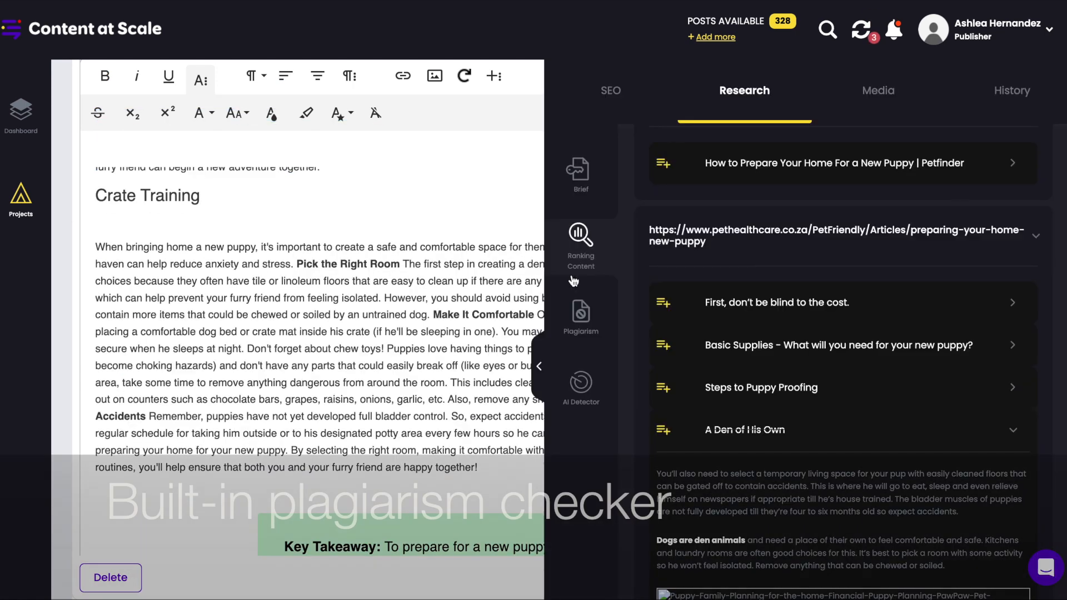
# Step: Run a plagiarism scan on the article and return to the full editor
pyautogui.click(581, 311)
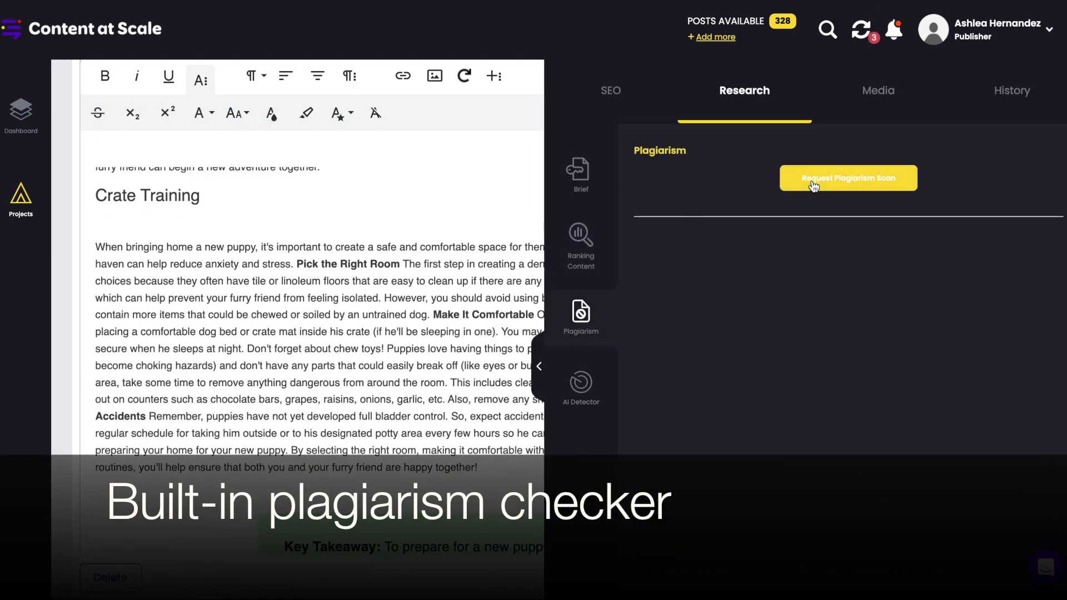
pyautogui.click(813, 183)
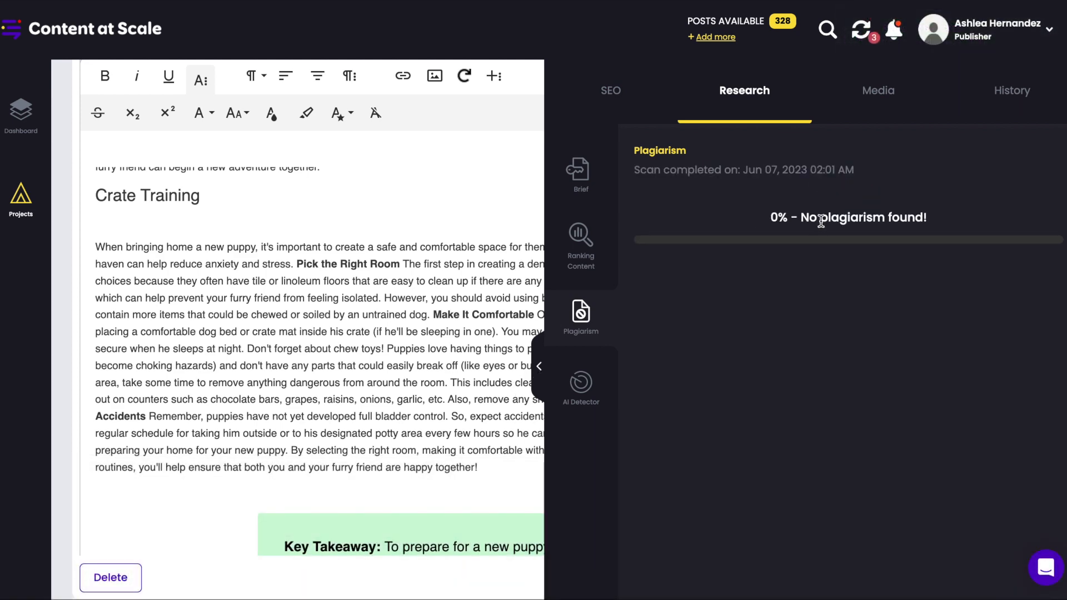
pyautogui.click(539, 367)
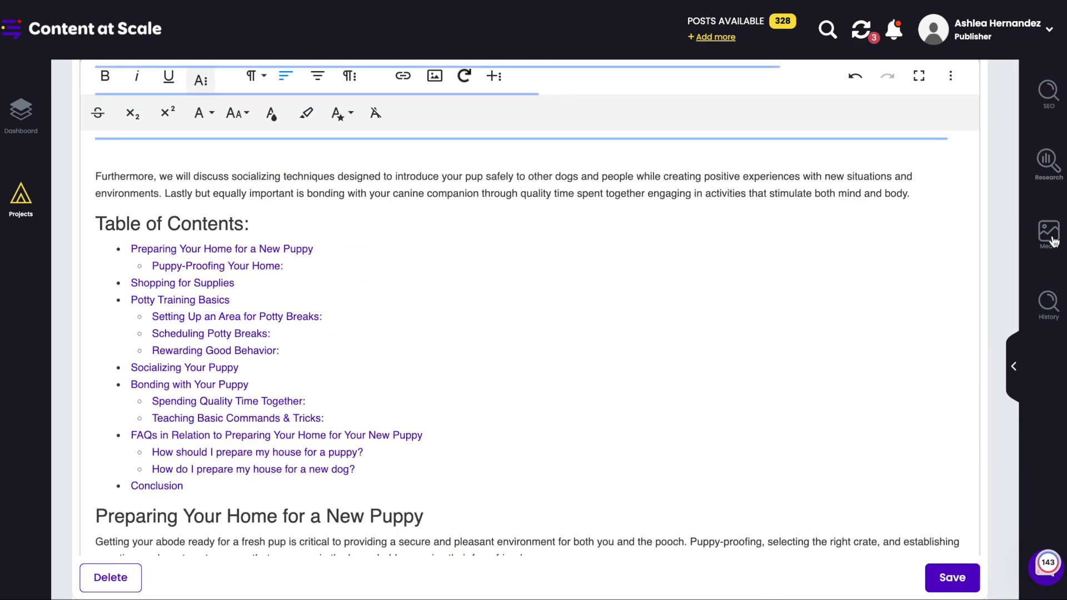
# Step: Run the AI detector on the article
pyautogui.click(1047, 166)
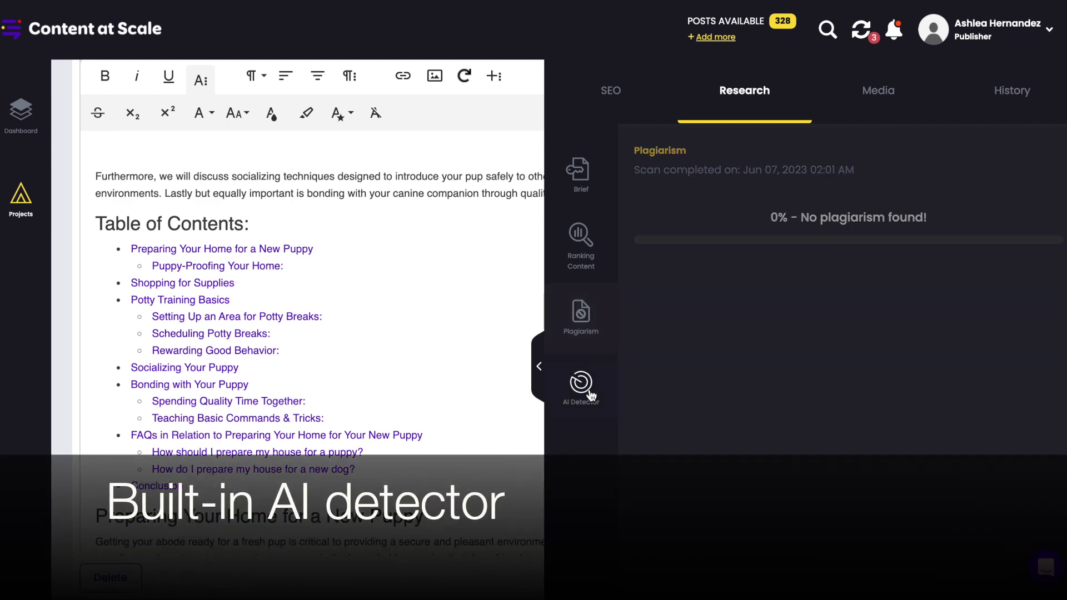
pyautogui.click(580, 383)
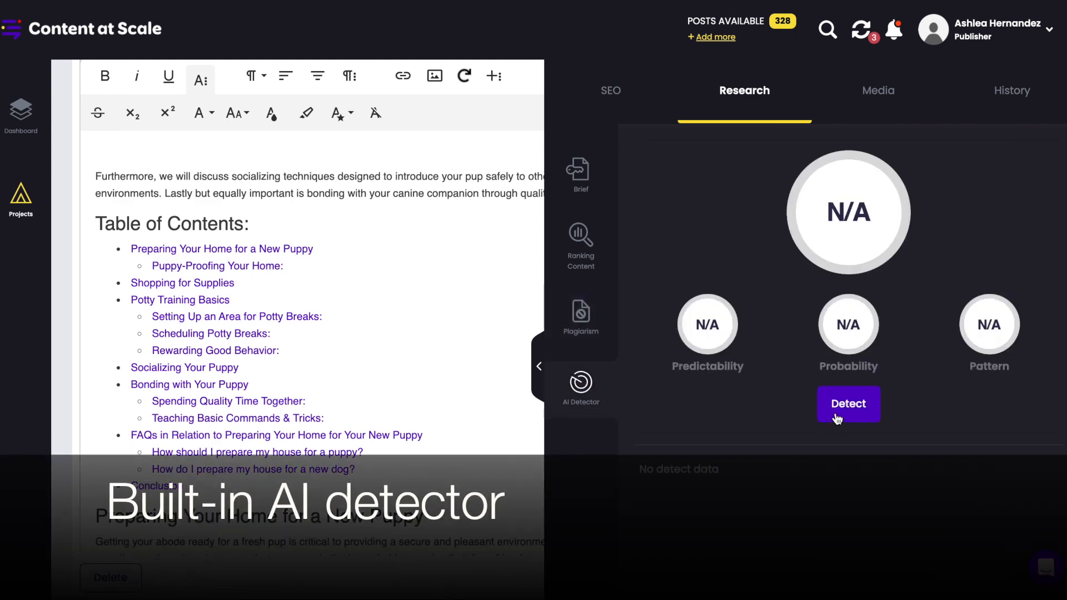
pyautogui.click(846, 406)
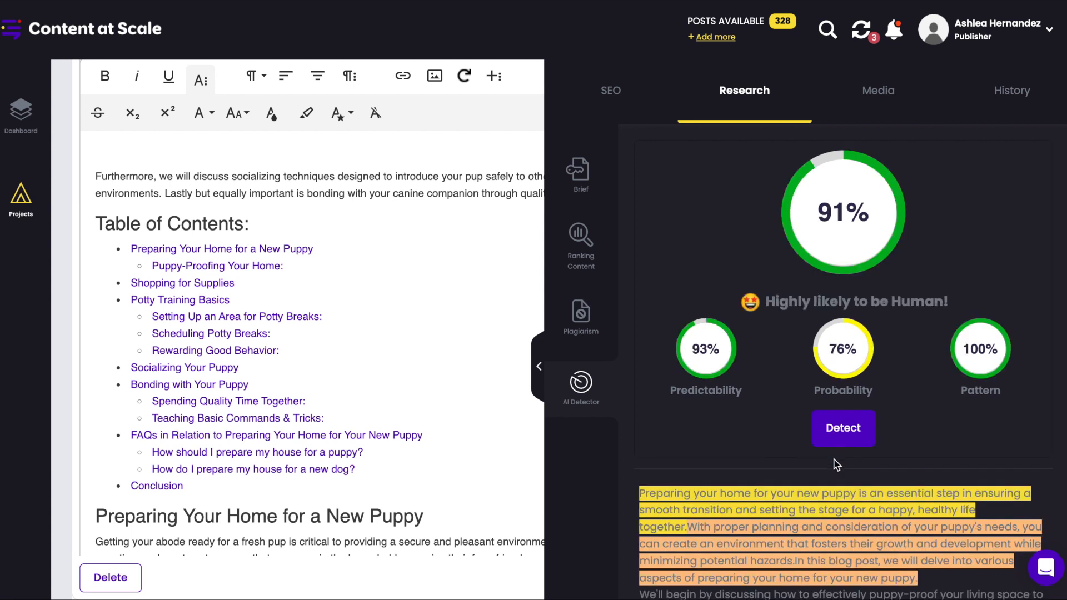
# Step: Review the AI detector's scores and highlighted sentences throughout the article, and return to the full editor
pyautogui.scroll(-3, 835, 461)
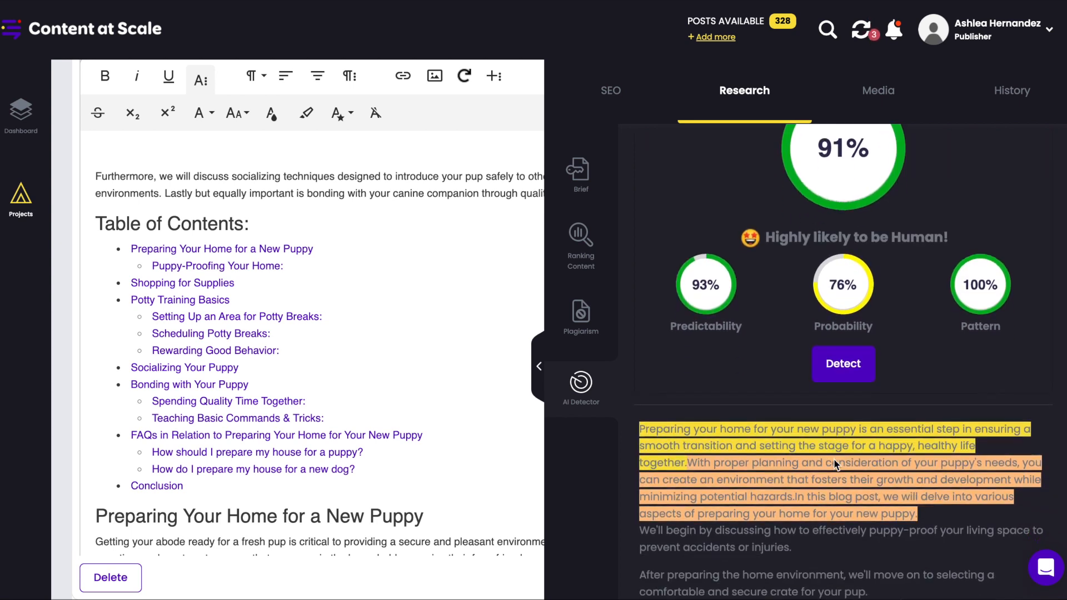
pyautogui.scroll(-10, 834, 460)
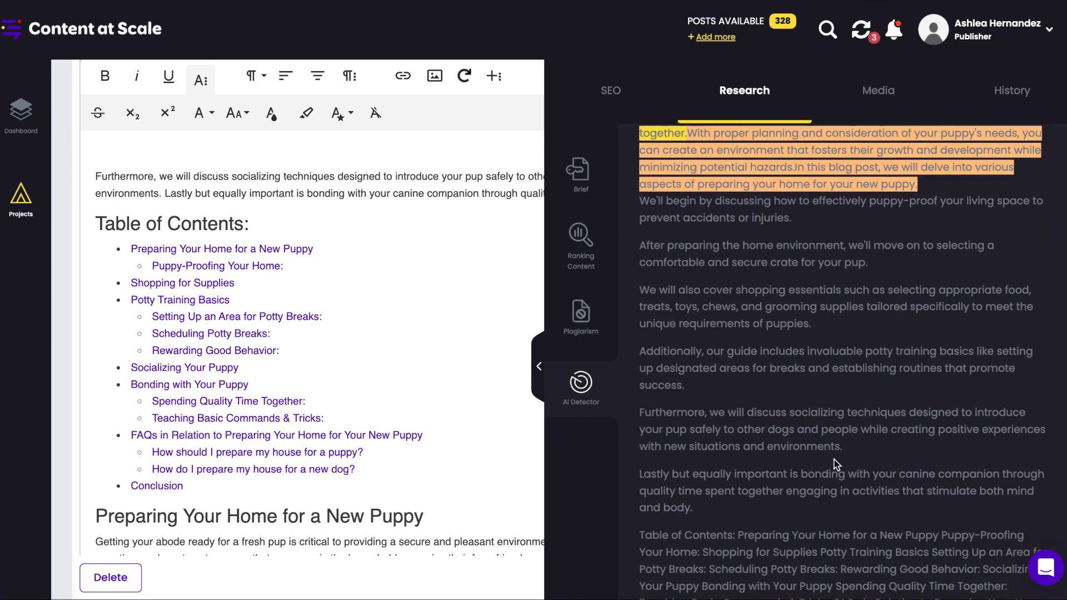
pyautogui.scroll(-10, 835, 461)
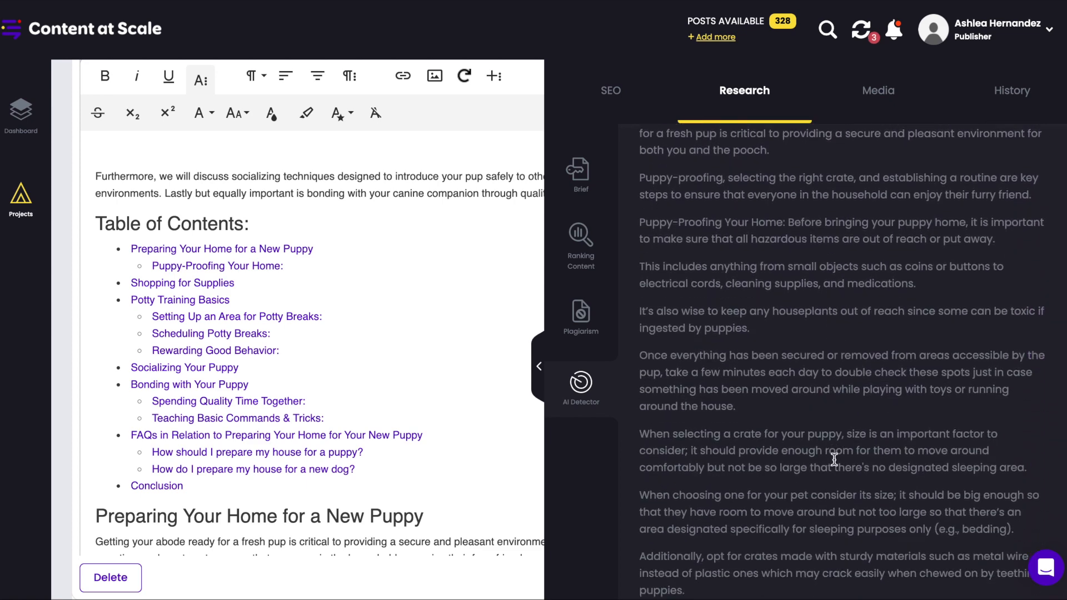
pyautogui.scroll(-9, 835, 461)
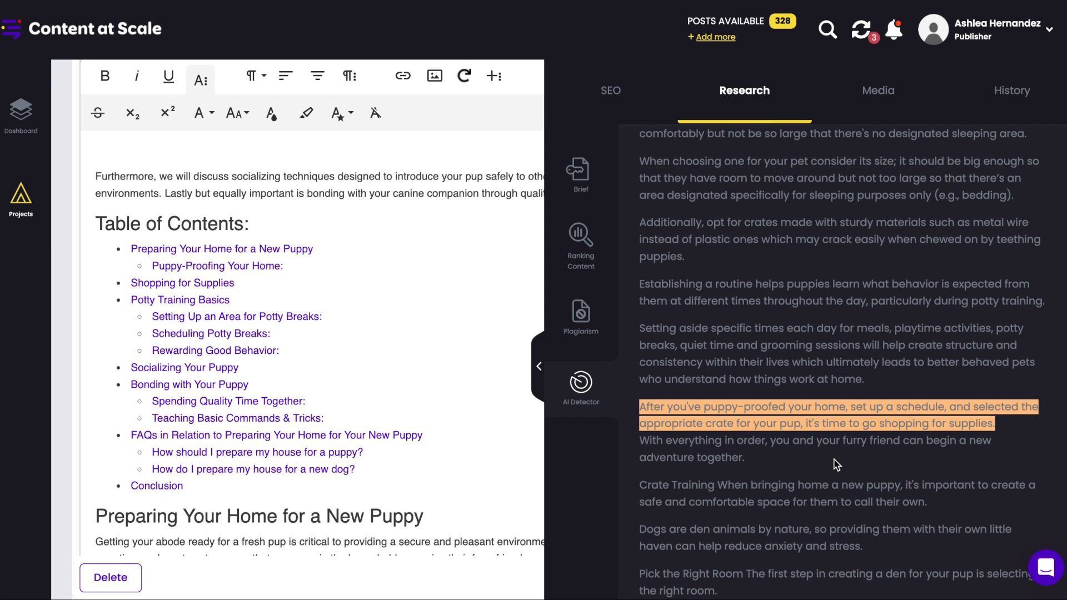
pyautogui.scroll(-9, 834, 460)
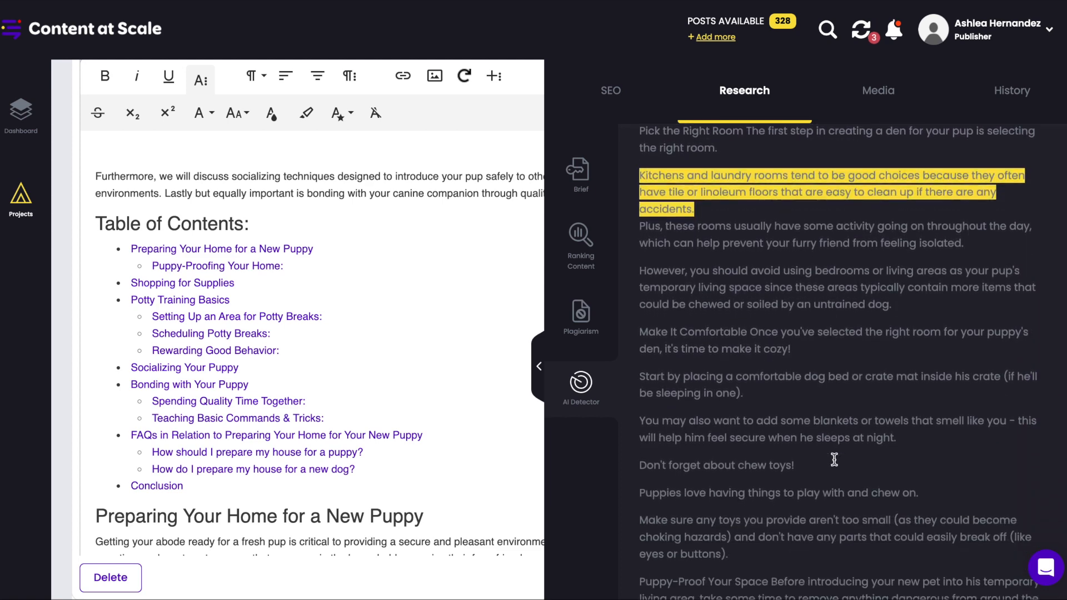
pyautogui.scroll(-10, 835, 461)
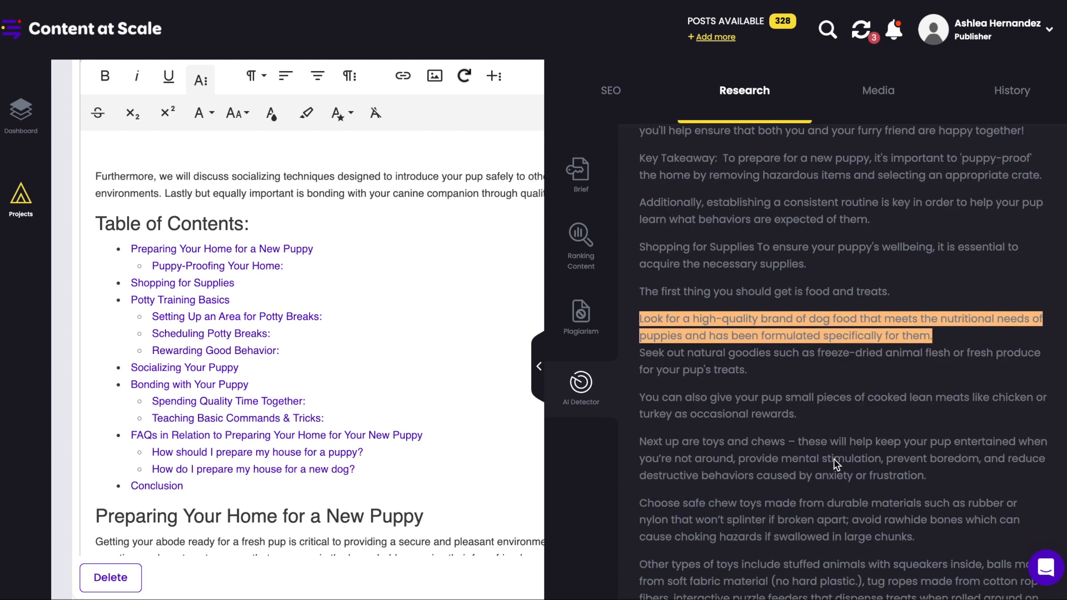
pyautogui.scroll(-10, 833, 459)
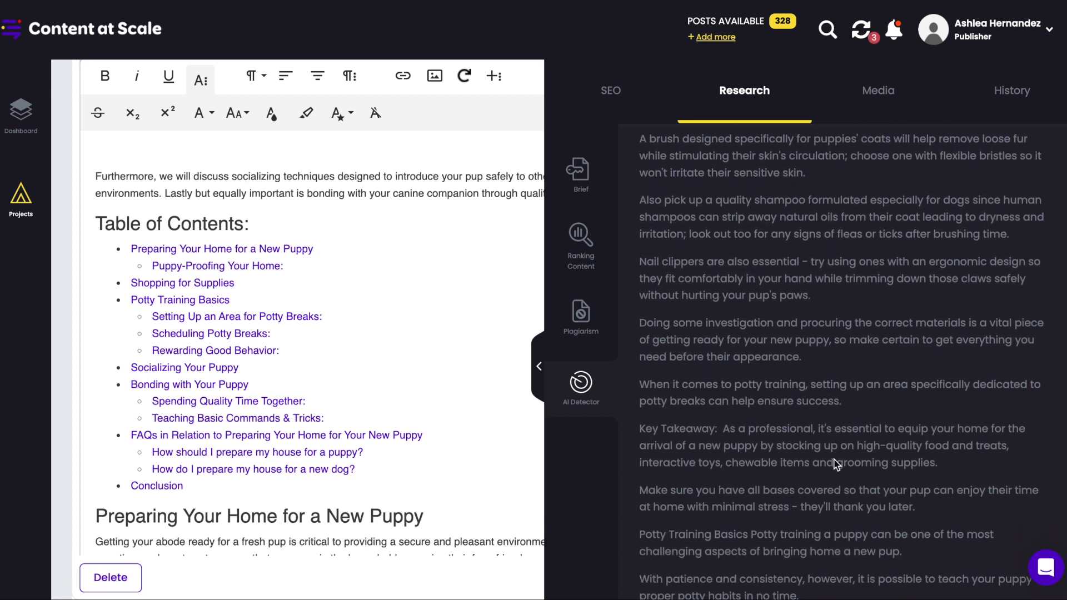
pyautogui.scroll(-10, 834, 461)
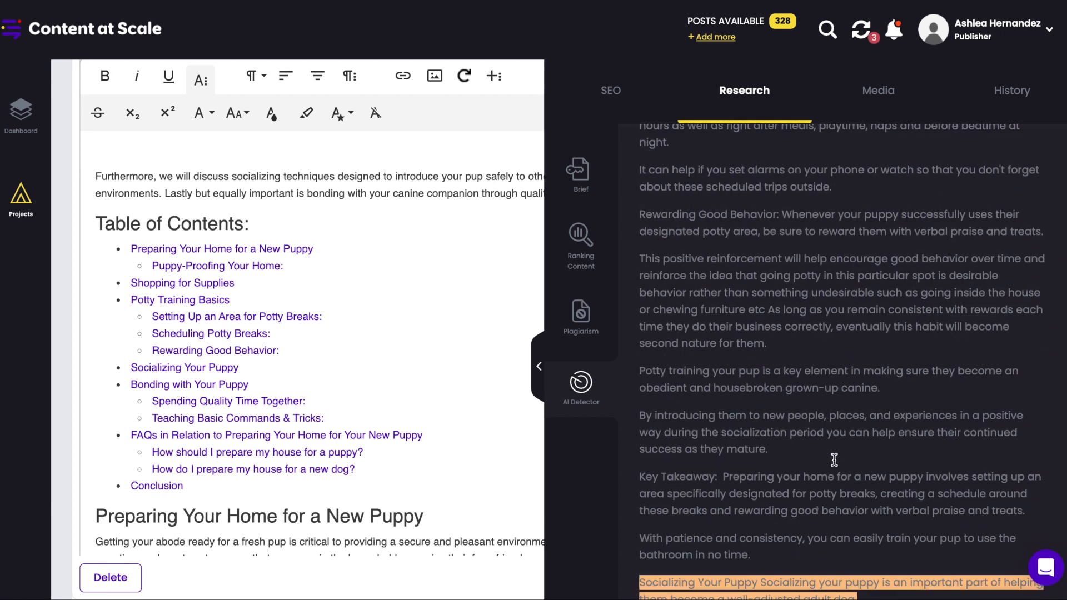
pyautogui.scroll(-3, 834, 460)
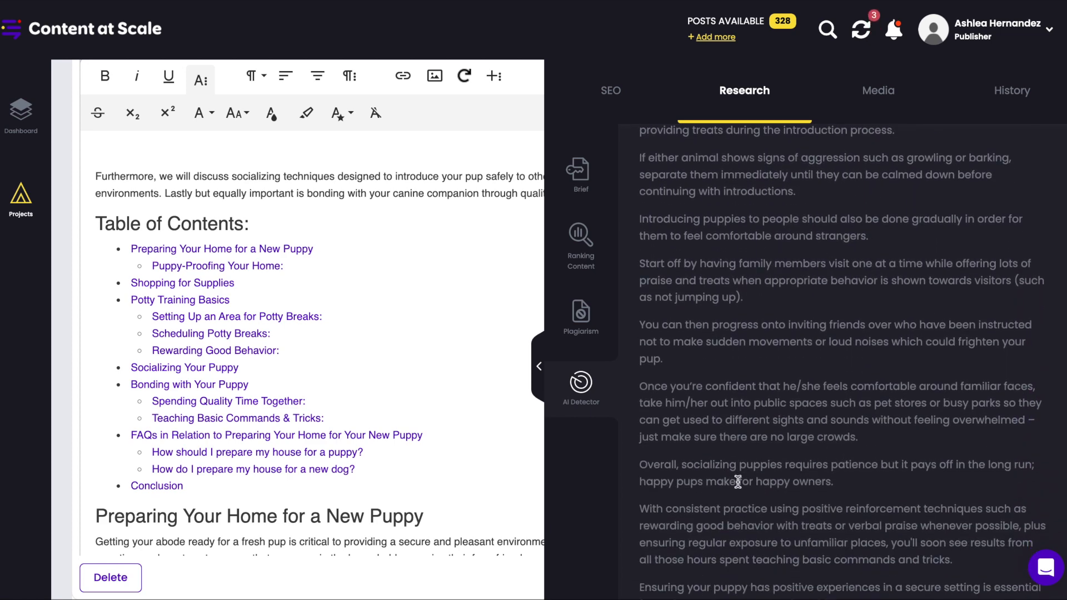
pyautogui.click(538, 366)
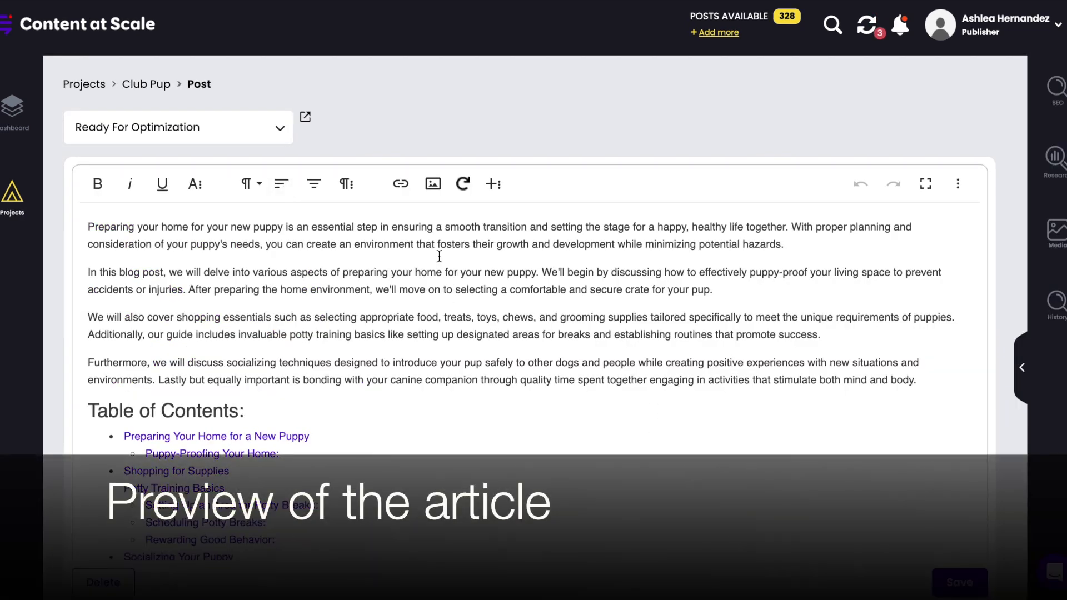
# Step: Preview the finished puppy-preparation article and read through its image, introduction, table of contents and sections
pyautogui.click(305, 118)
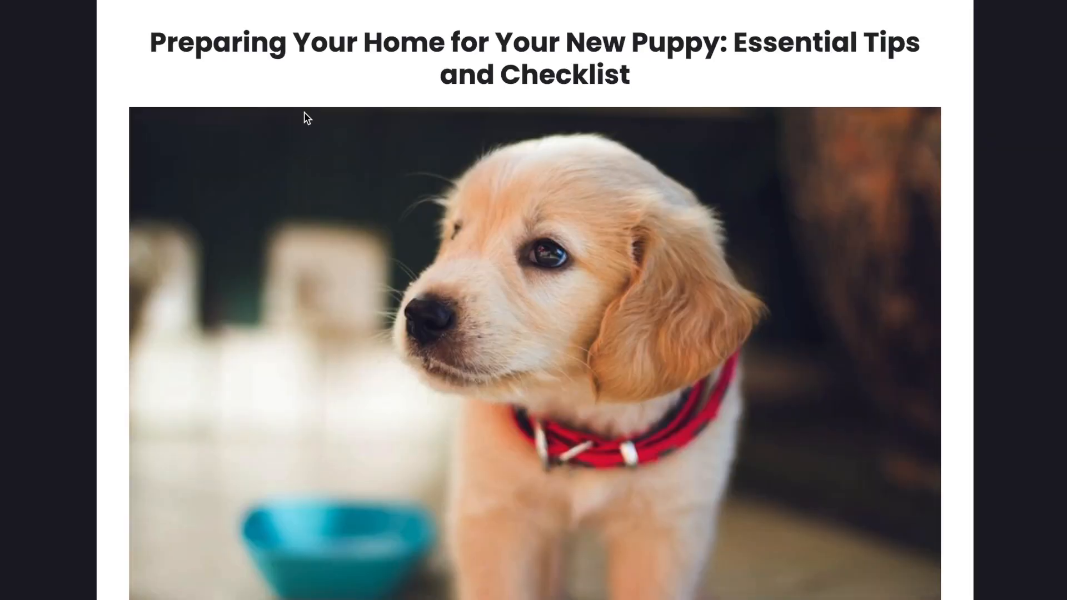
pyautogui.scroll(-6, 305, 113)
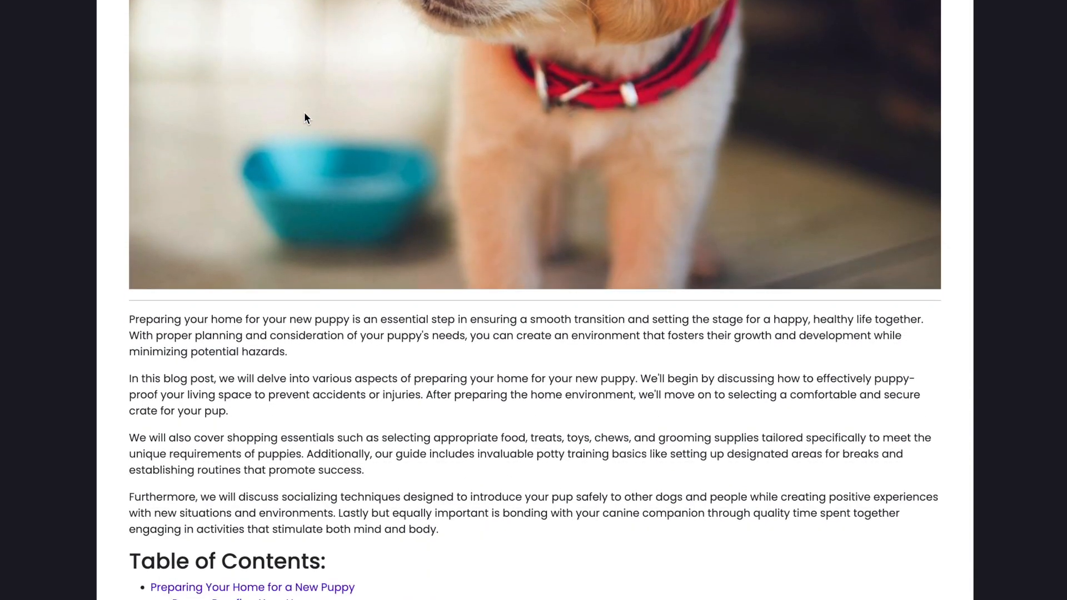
pyautogui.scroll(-8, 305, 118)
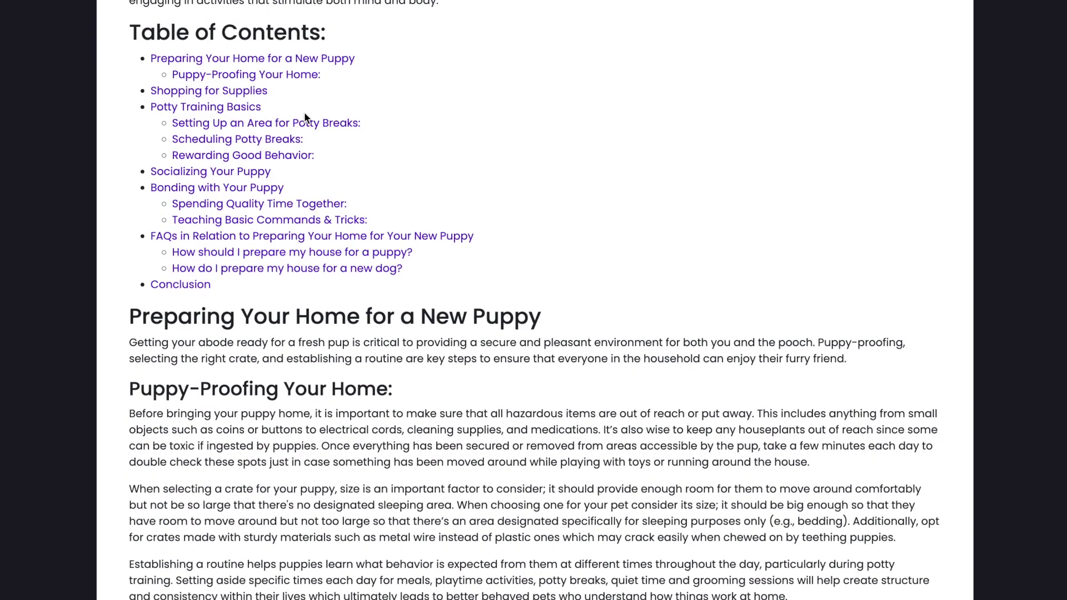
pyautogui.scroll(-5, 304, 113)
pyautogui.scroll(-5, 305, 111)
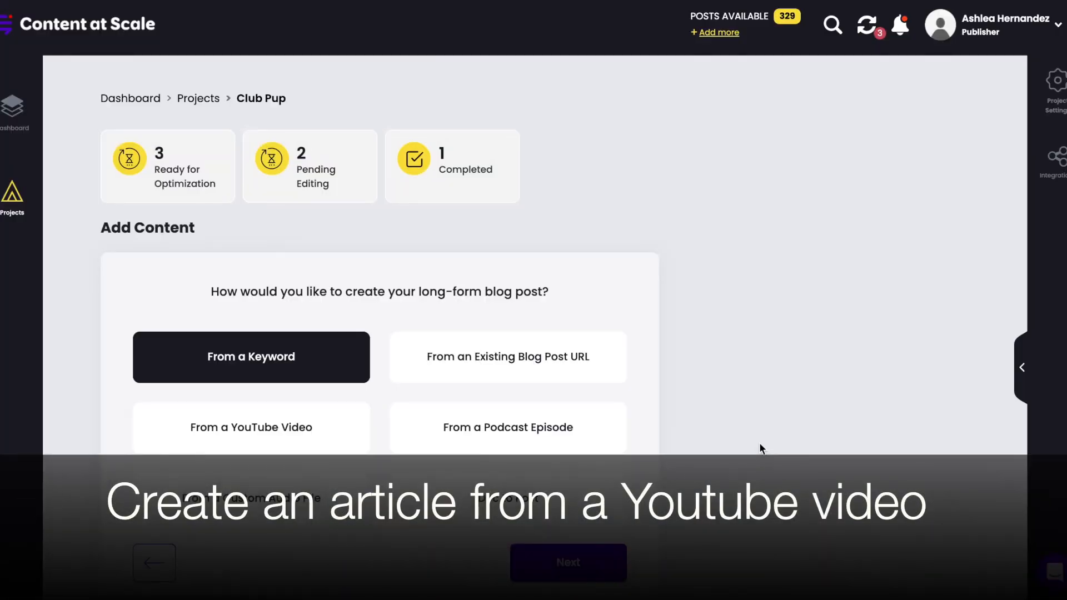
pyautogui.click(314, 438)
pyautogui.click(569, 562)
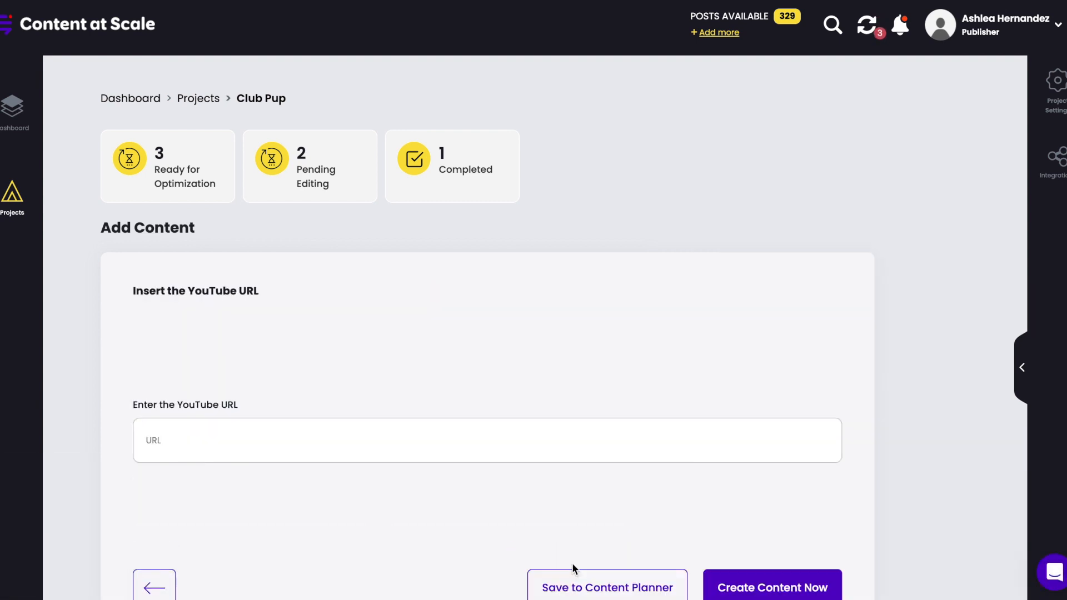
pyautogui.click(445, 426)
pyautogui.write('https://youtu.be/-vlo84vDSlY')
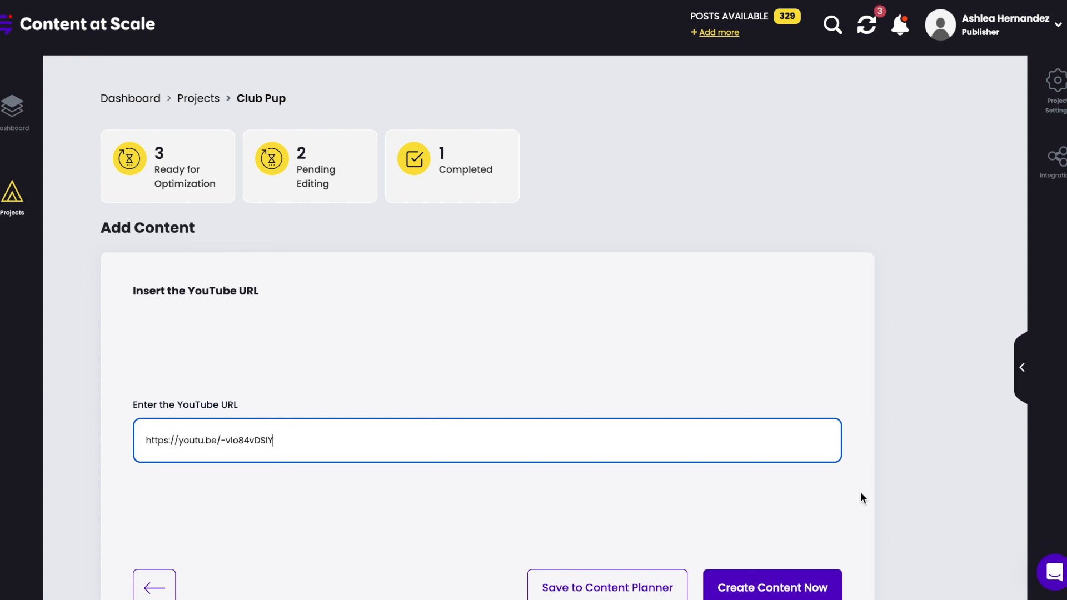
pyautogui.scroll(-2, 860, 492)
pyautogui.scroll(1, 860, 491)
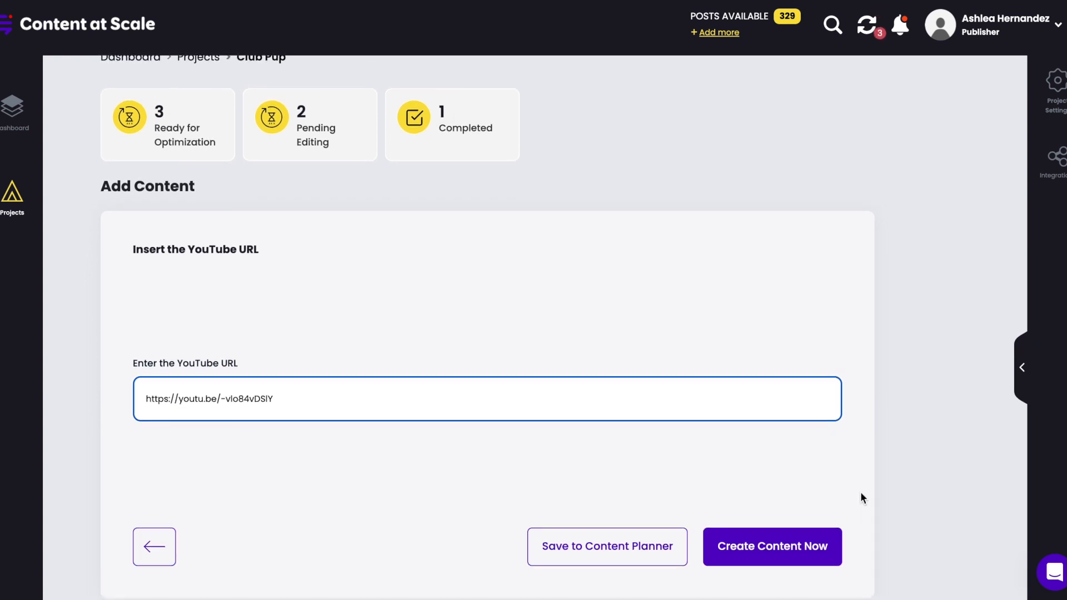
pyautogui.click(815, 549)
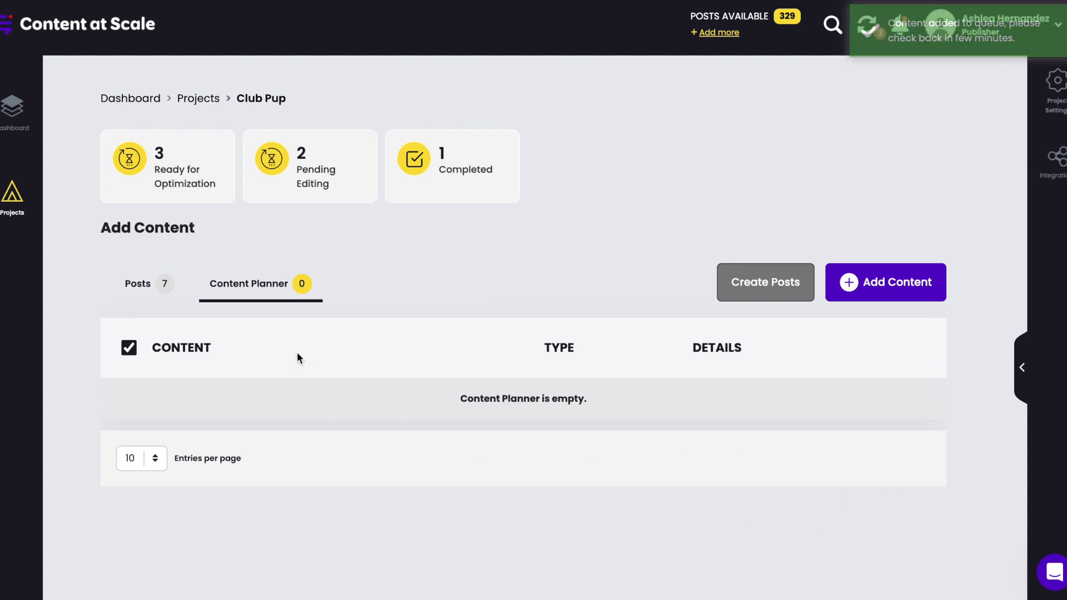
# Step: Open the "New Puppy Training: Essential Tips for a Happy Pup" post generated from the YouTube video in the Club Pup project
pyautogui.click(146, 288)
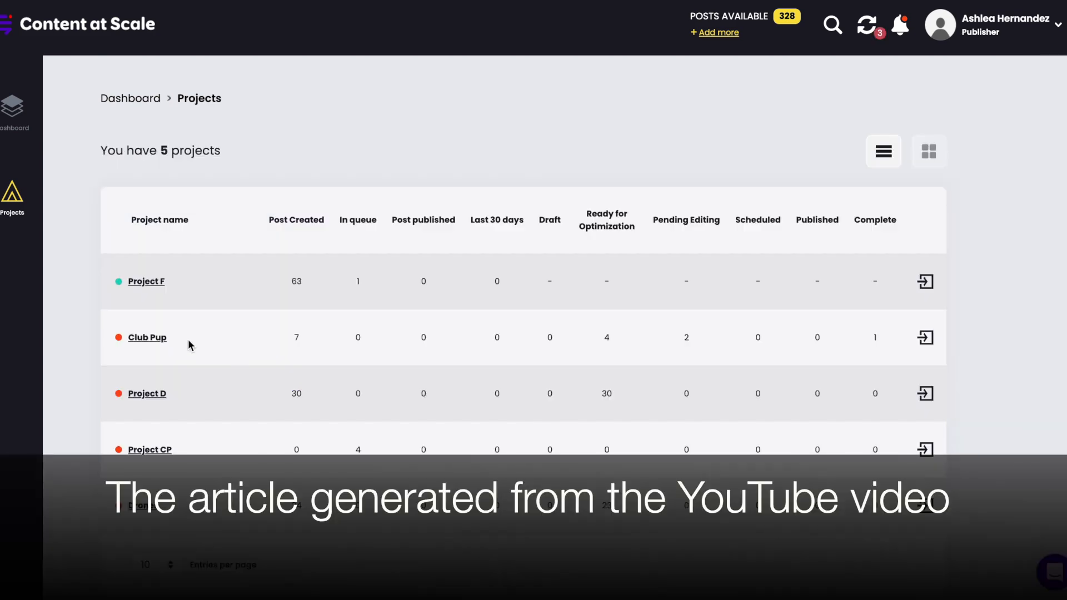
pyautogui.click(144, 342)
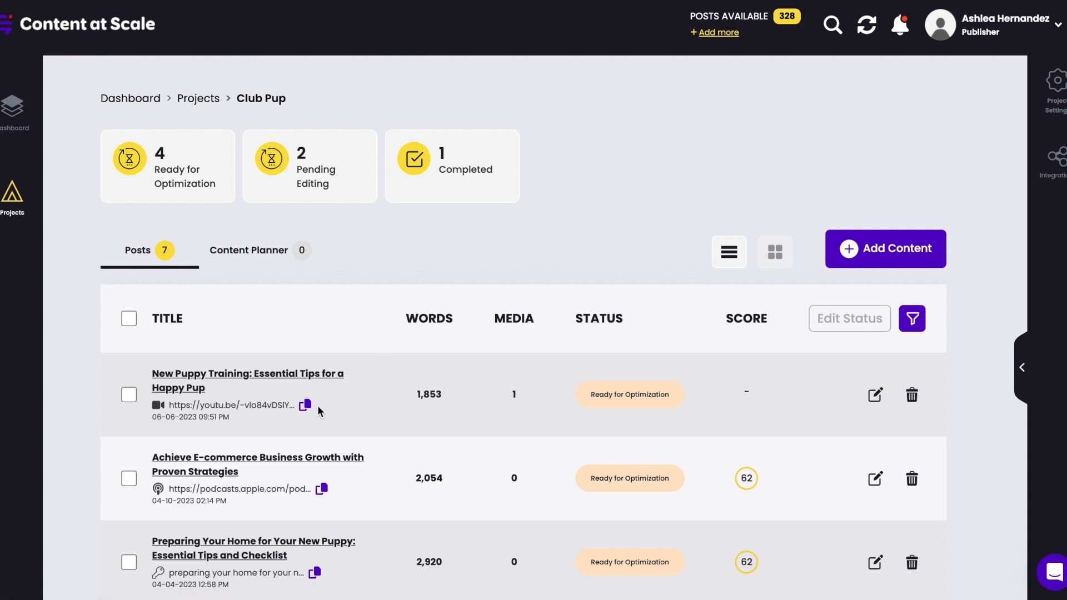
pyautogui.click(315, 376)
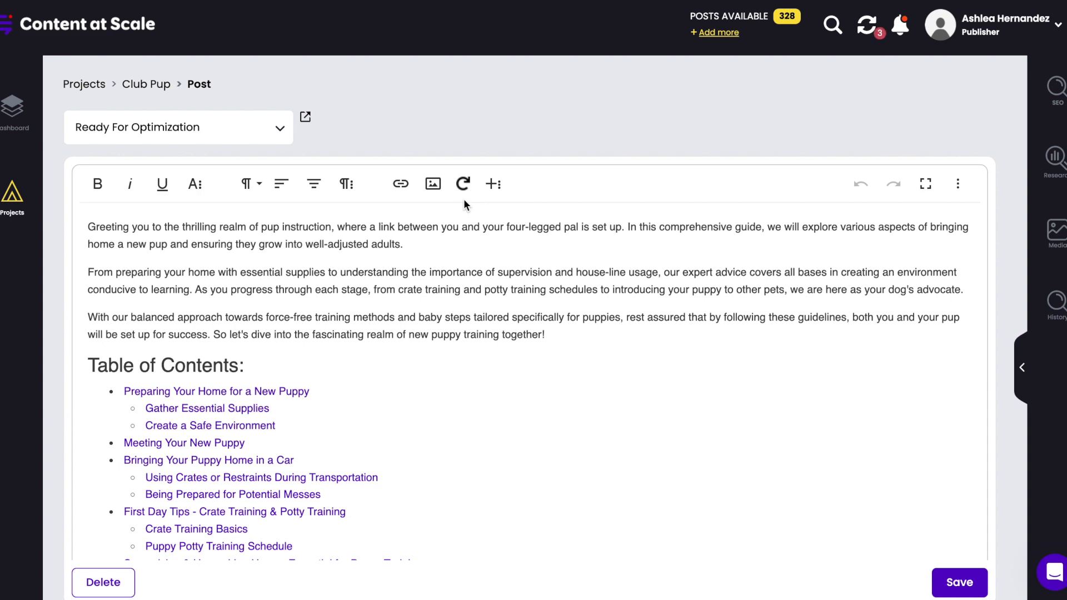
# Step: Review the generated article's introduction, table of contents and embedded YouTube video
pyautogui.scroll(-3, 463, 202)
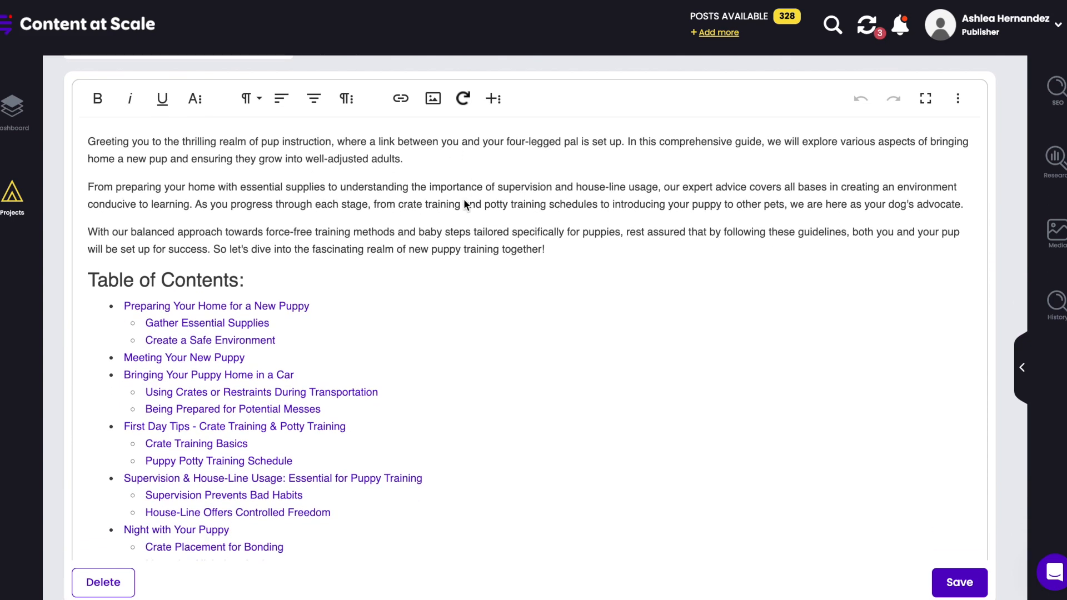
pyautogui.scroll(-4, 464, 199)
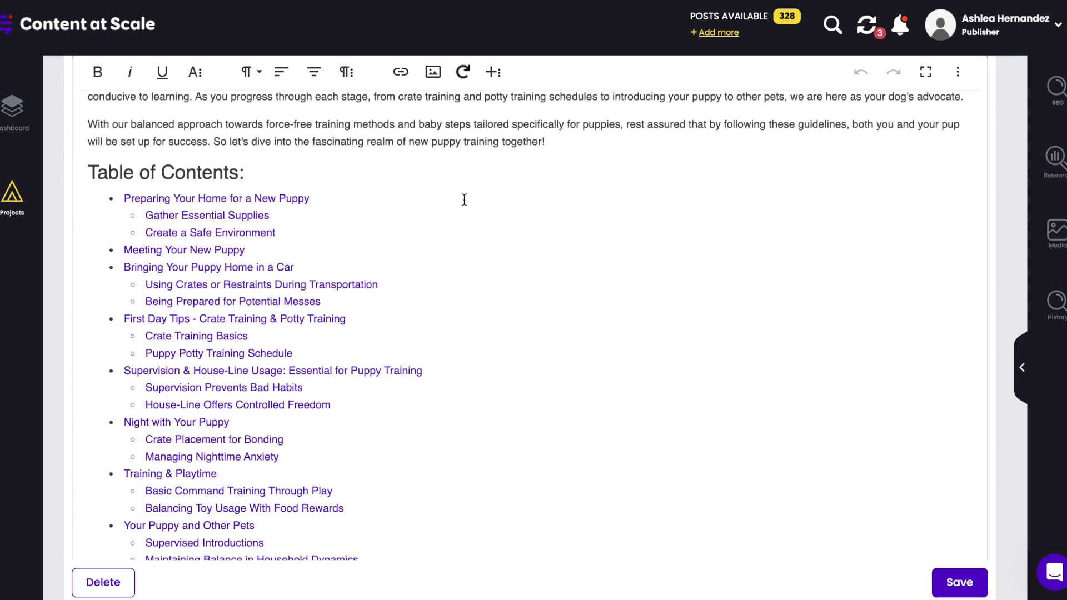
pyautogui.scroll(-1, 464, 199)
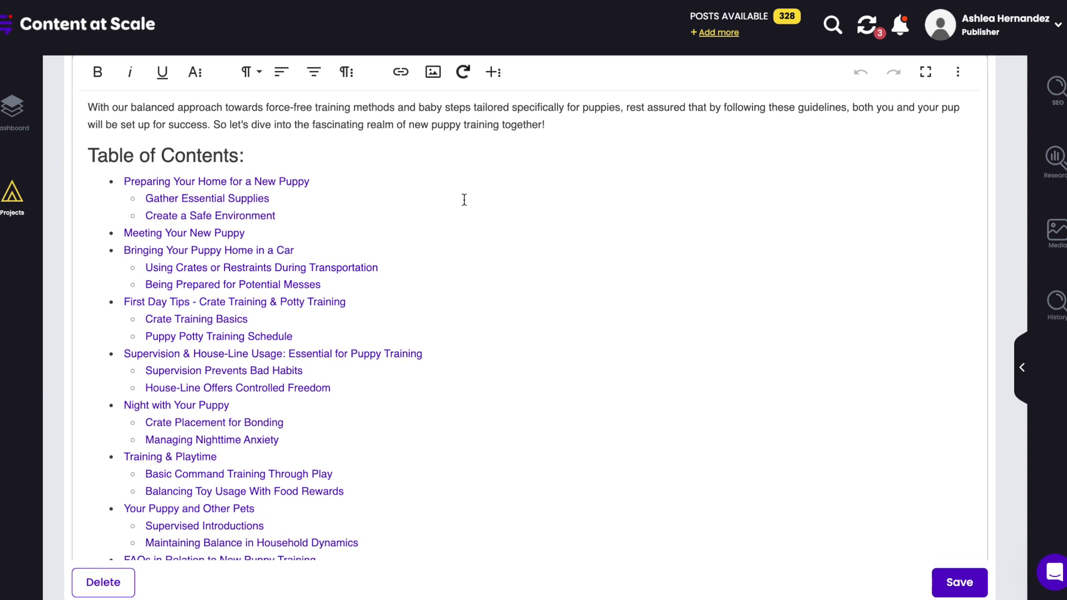
pyautogui.scroll(-3, 464, 199)
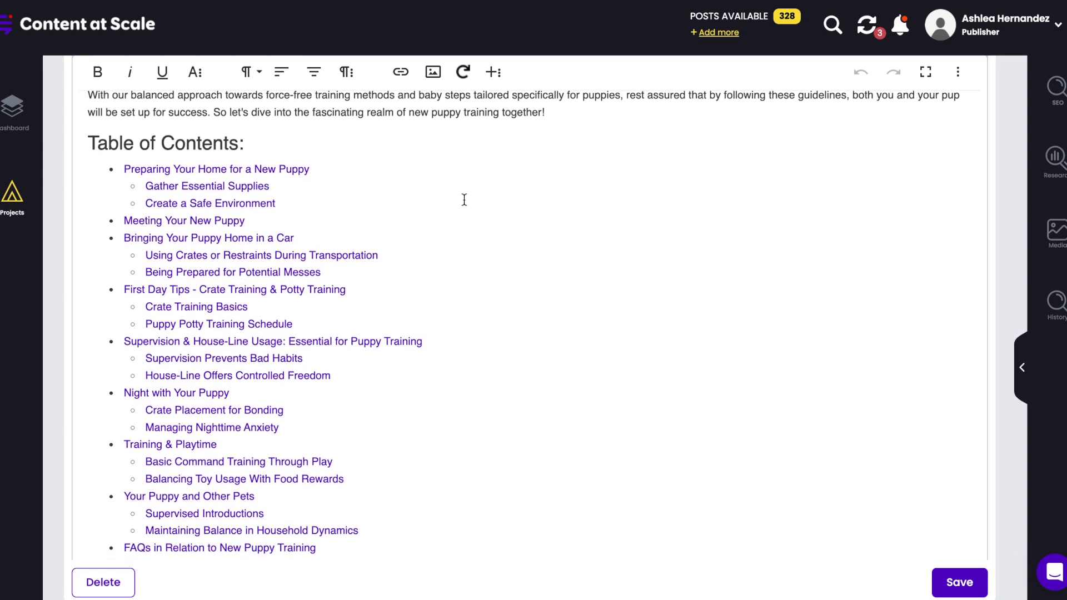
pyautogui.scroll(-8, 464, 199)
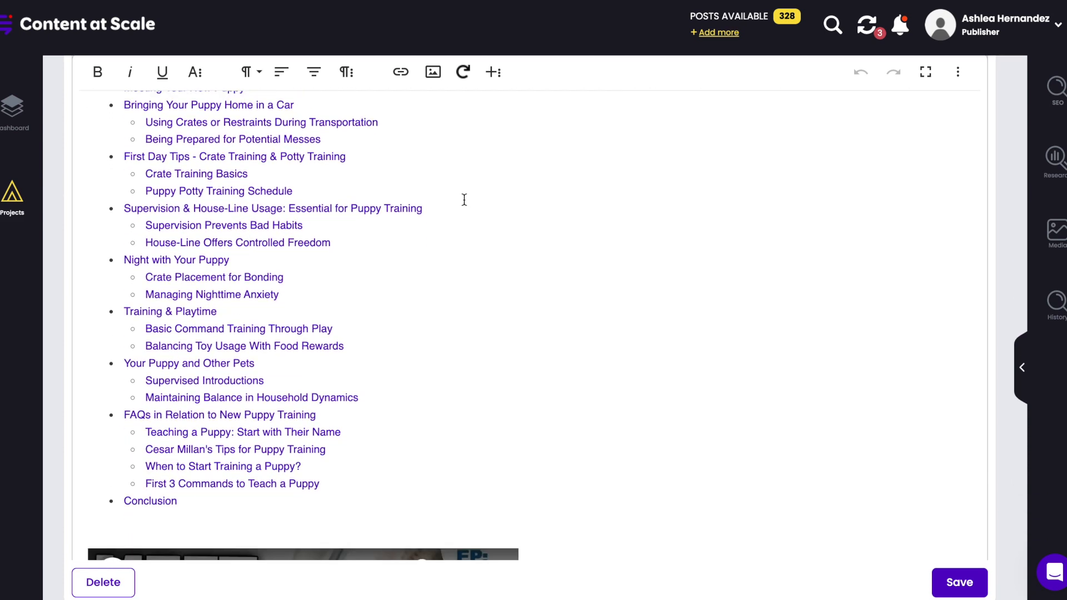
pyautogui.scroll(-8, 463, 202)
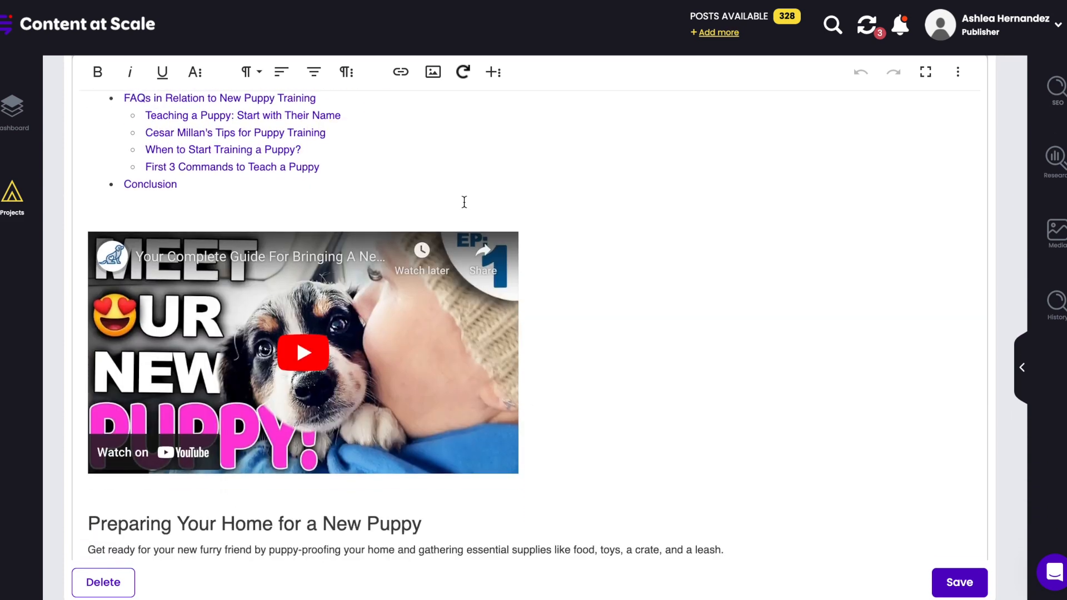
# Step: Read the article's sections on preparing the home, meeting the puppy, the car ride and first-day training, including their Click to Tweet quotes
pyautogui.scroll(-10, 464, 201)
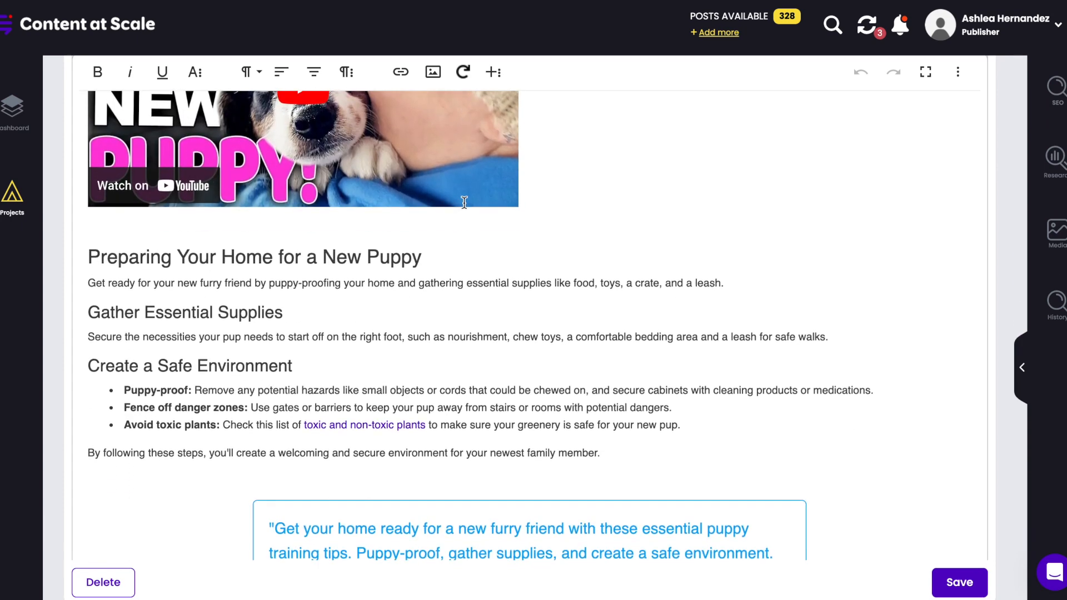
pyautogui.scroll(-5, 464, 202)
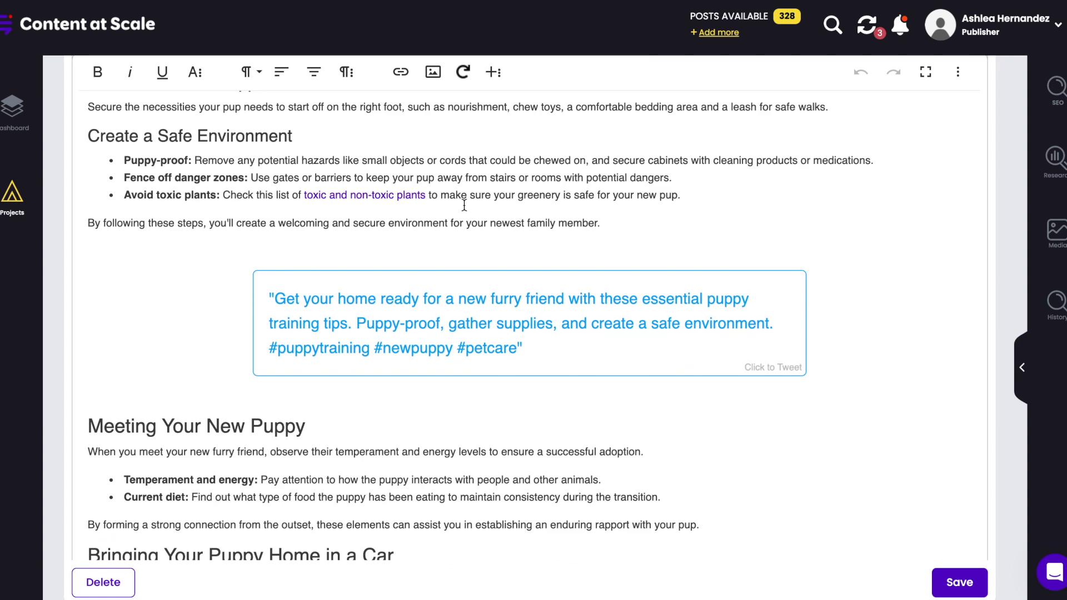
pyautogui.scroll(-5, 464, 206)
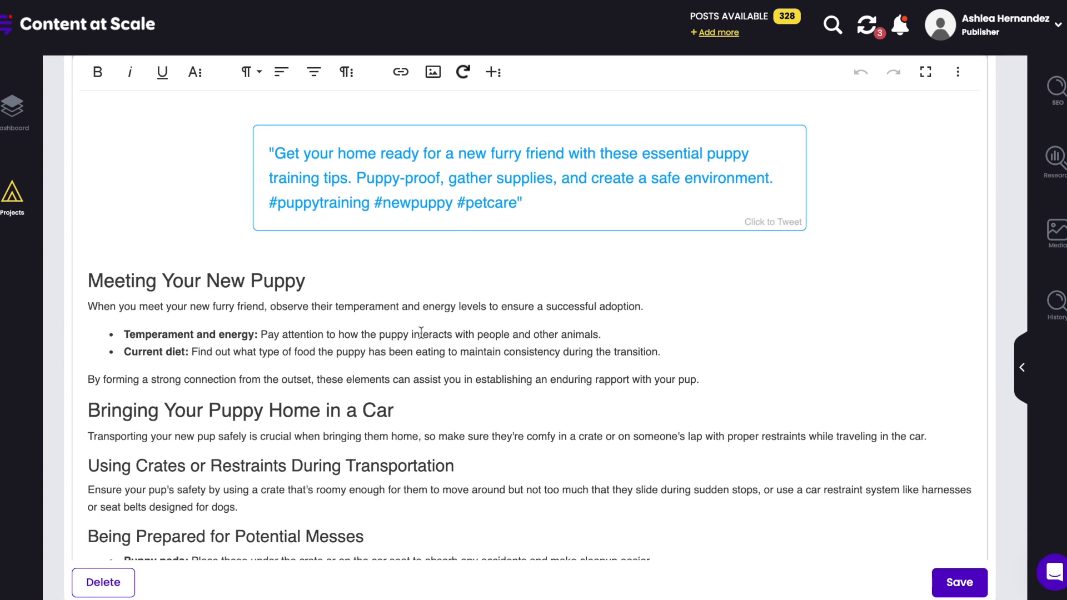
pyautogui.scroll(-4, 414, 355)
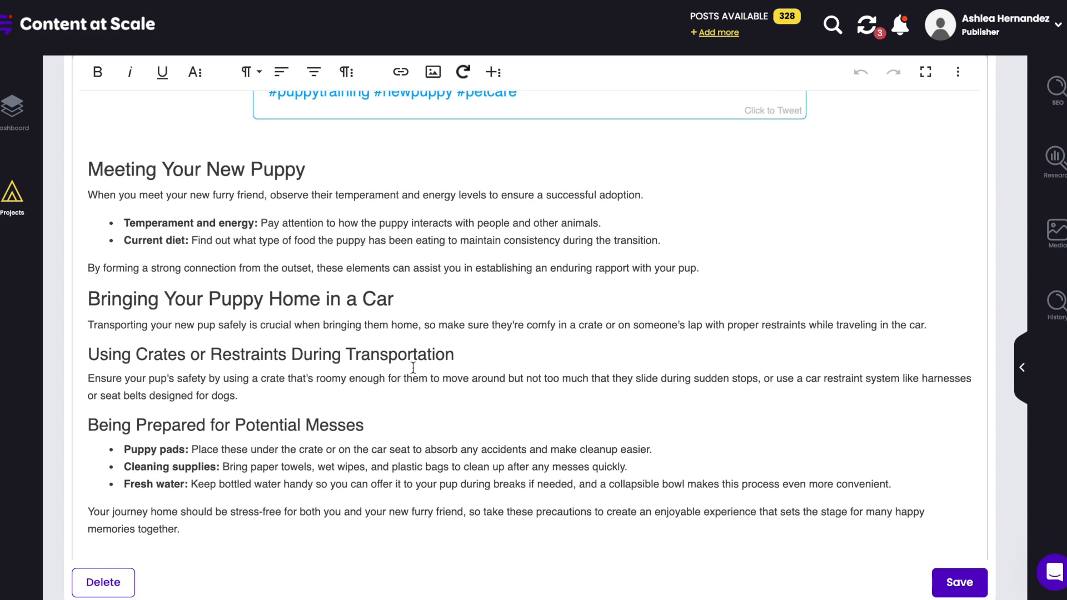
pyautogui.scroll(-4, 413, 367)
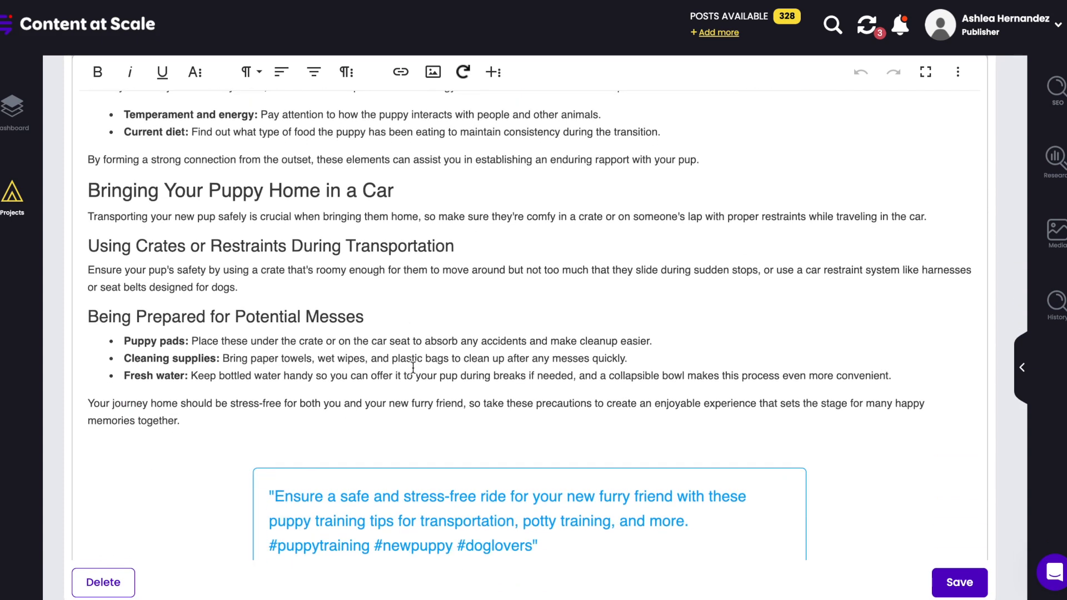
pyautogui.scroll(-3, 413, 367)
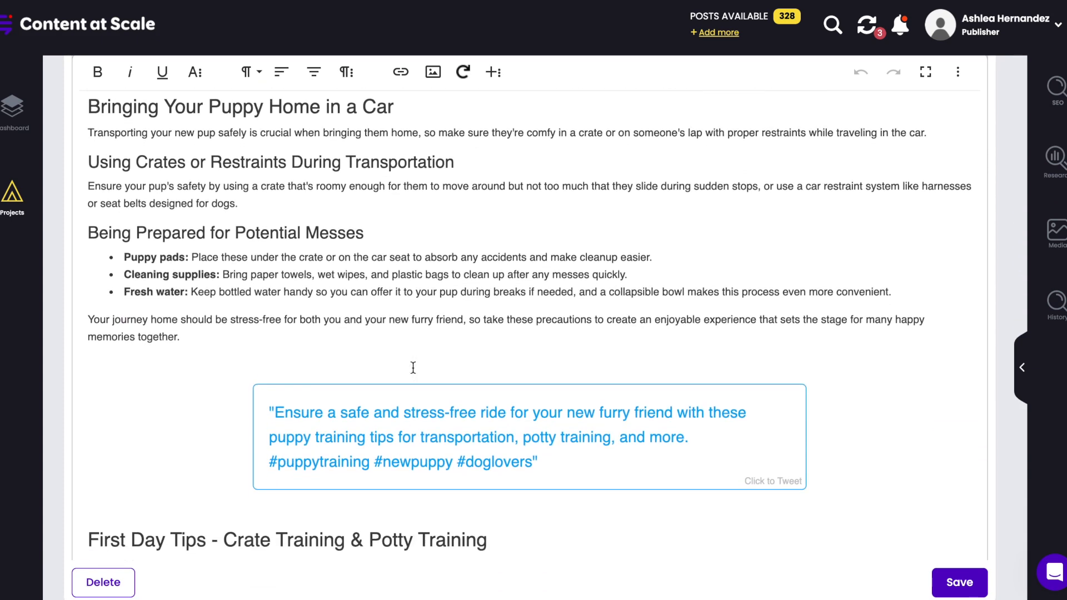
pyautogui.scroll(-4, 413, 367)
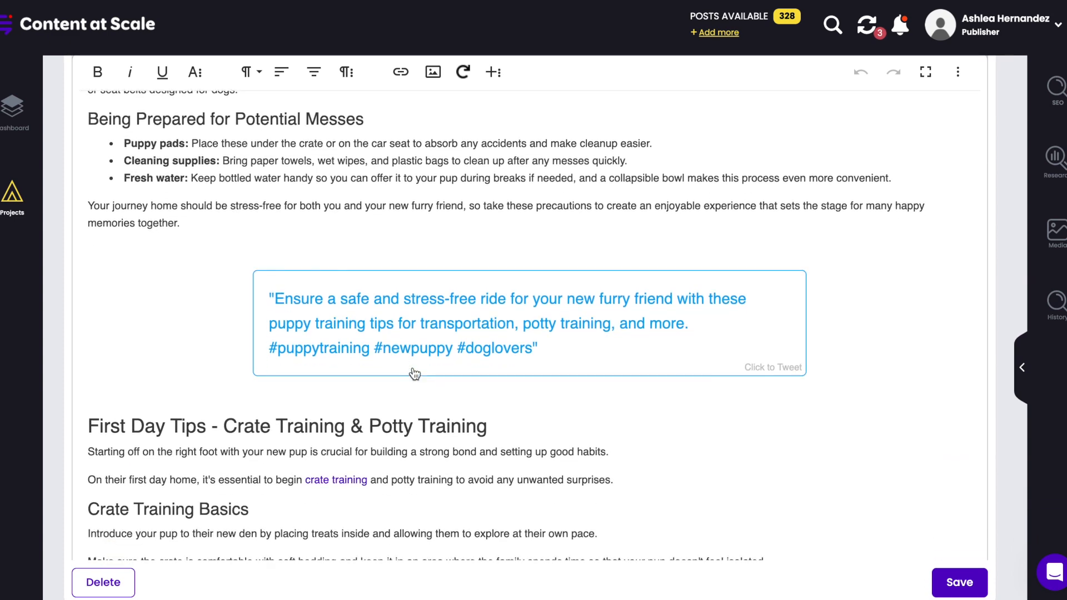
pyautogui.scroll(-4, 414, 369)
pyautogui.scroll(-3, 413, 367)
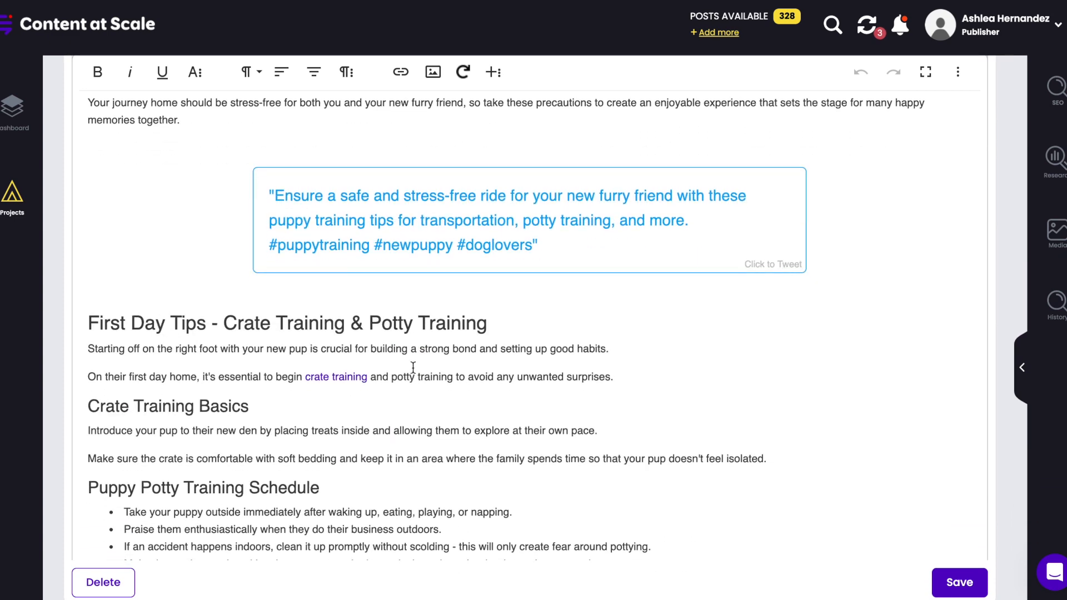
pyautogui.scroll(-3, 413, 367)
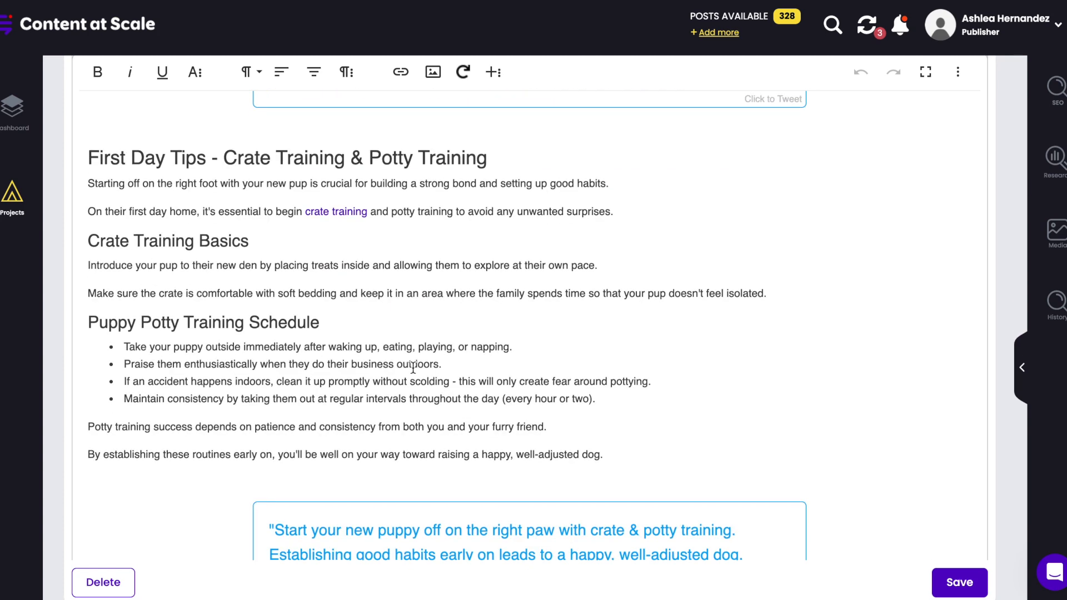
pyautogui.scroll(-3, 412, 367)
pyautogui.scroll(-4, 414, 371)
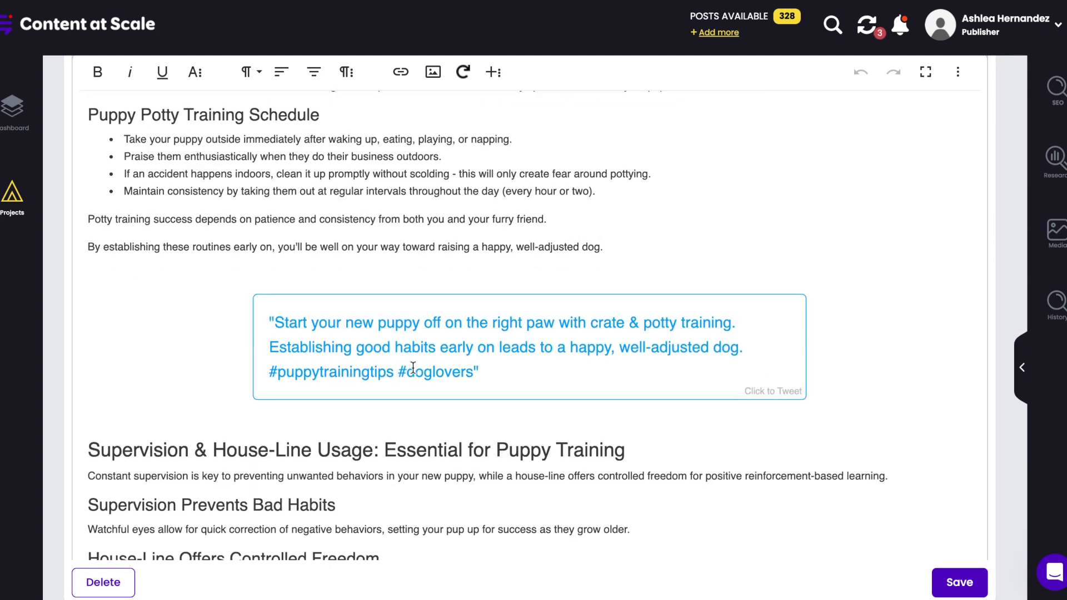
# Step: Examine the sections on supervision and house-line usage, nights, training and playtime, and other pets
pyautogui.scroll(-7, 414, 371)
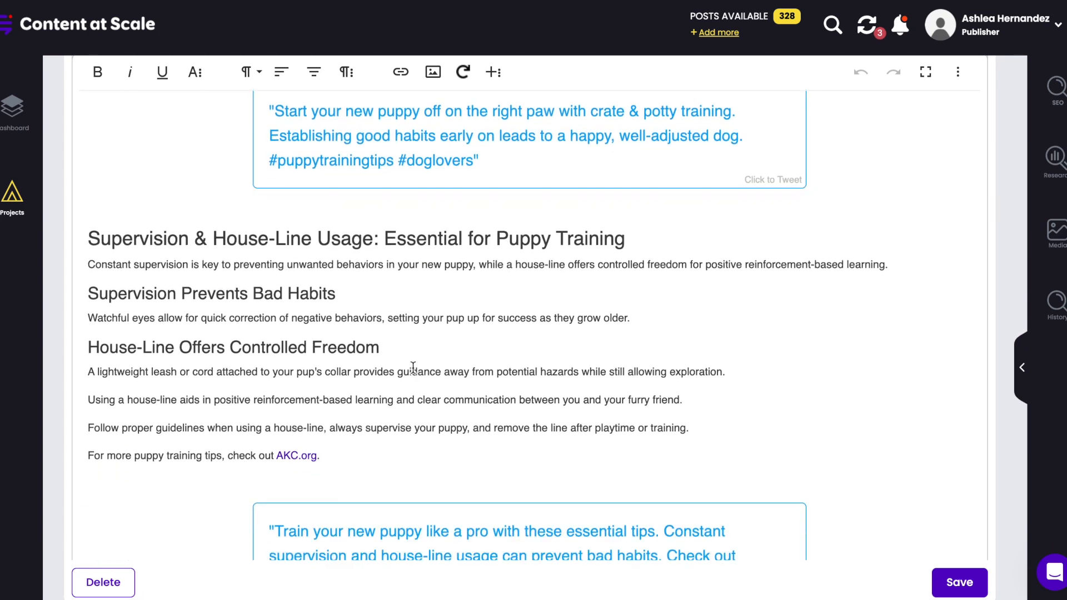
pyautogui.scroll(-2, 413, 367)
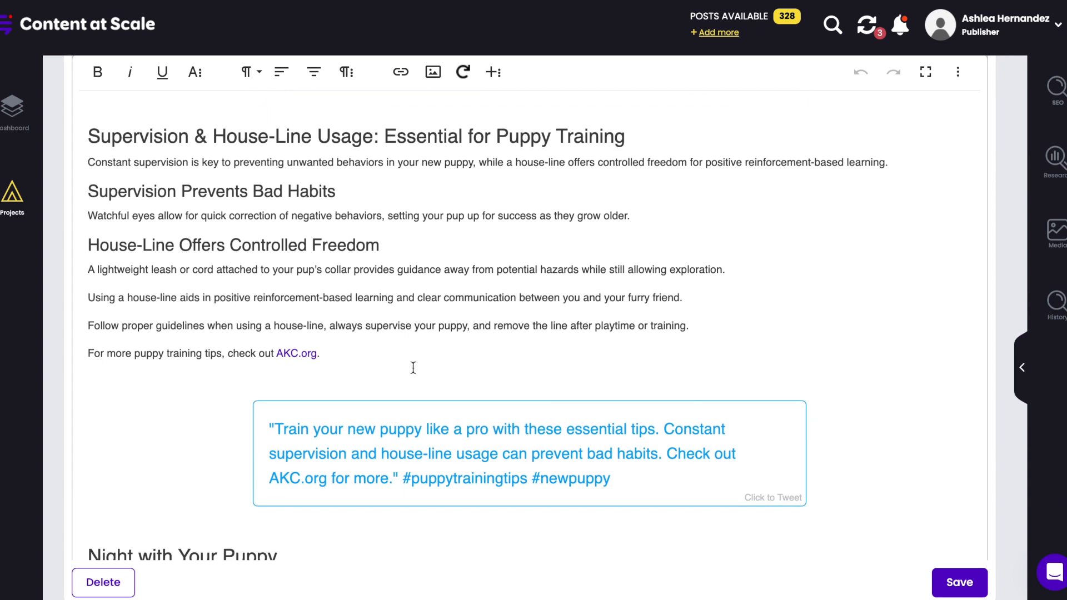
pyautogui.scroll(-8, 413, 367)
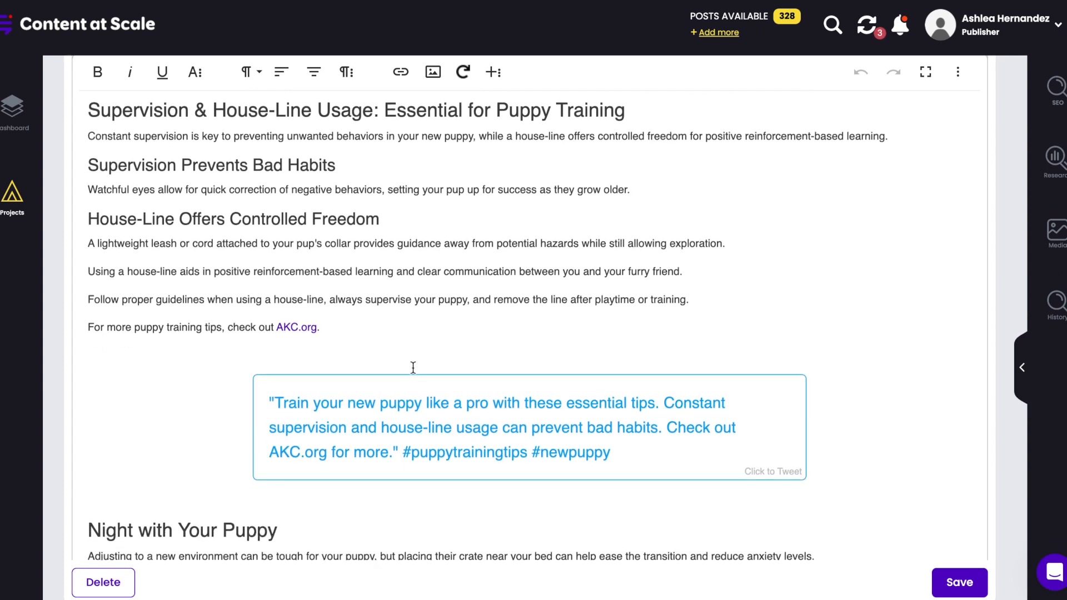
pyautogui.scroll(-1, 413, 367)
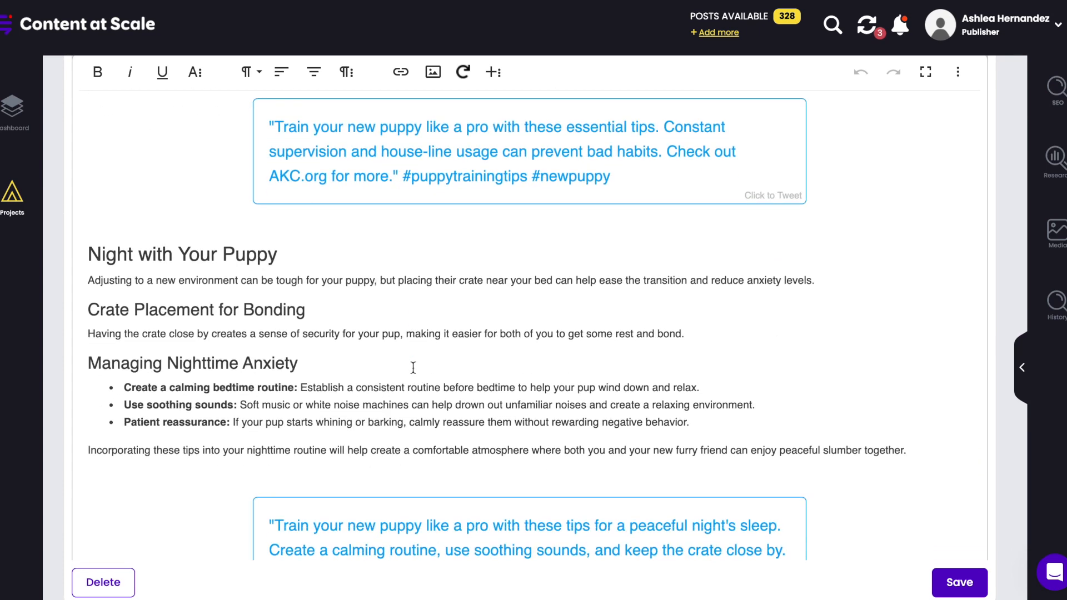
pyautogui.scroll(-2, 412, 368)
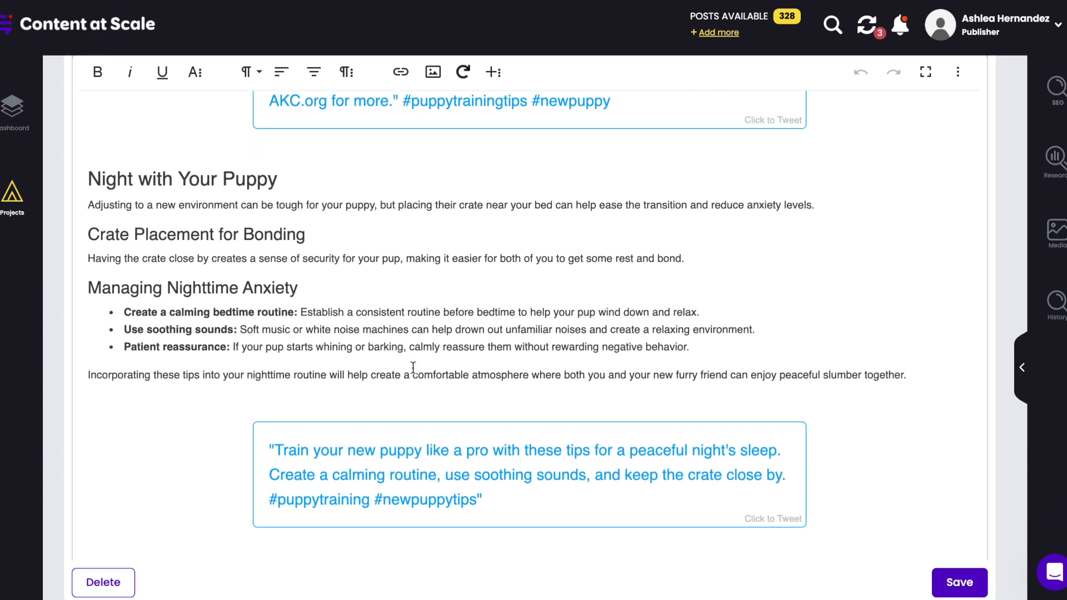
pyautogui.scroll(-1, 413, 367)
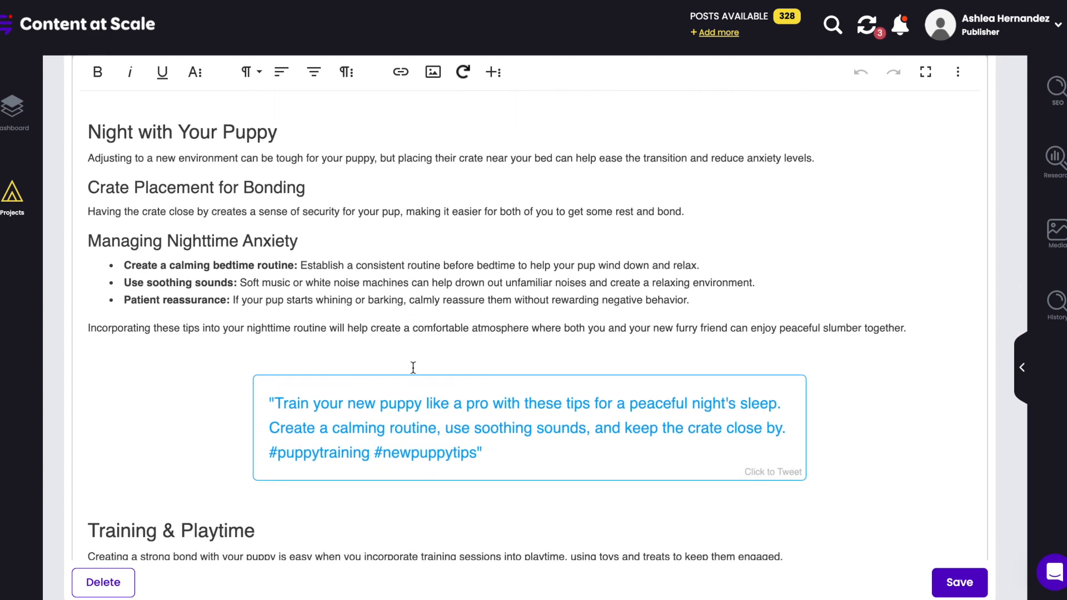
pyautogui.scroll(-5, 413, 368)
pyautogui.scroll(-3, 413, 367)
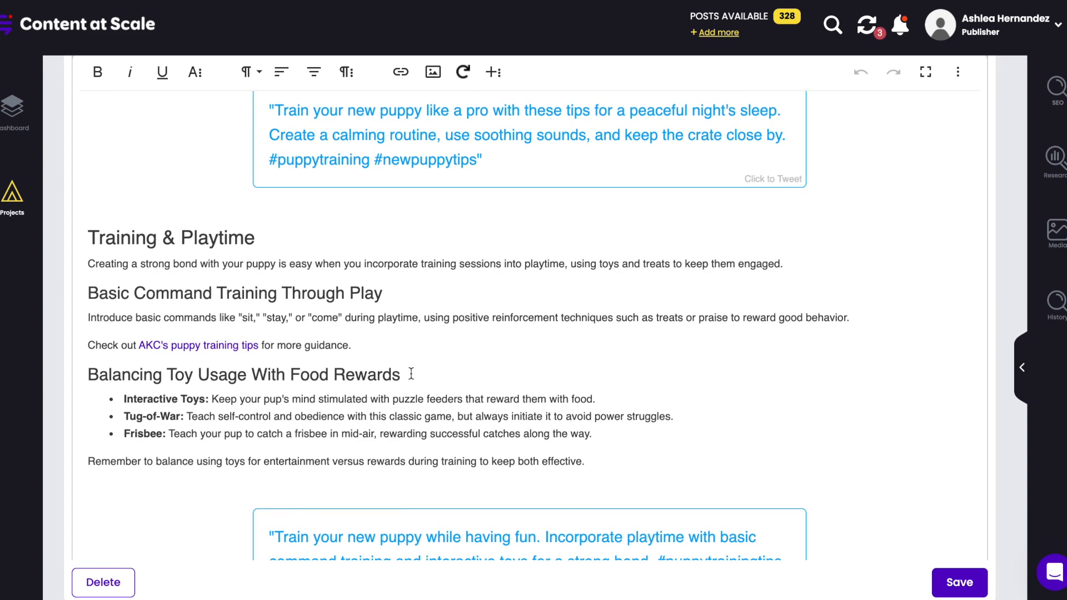
pyautogui.scroll(-3, 411, 373)
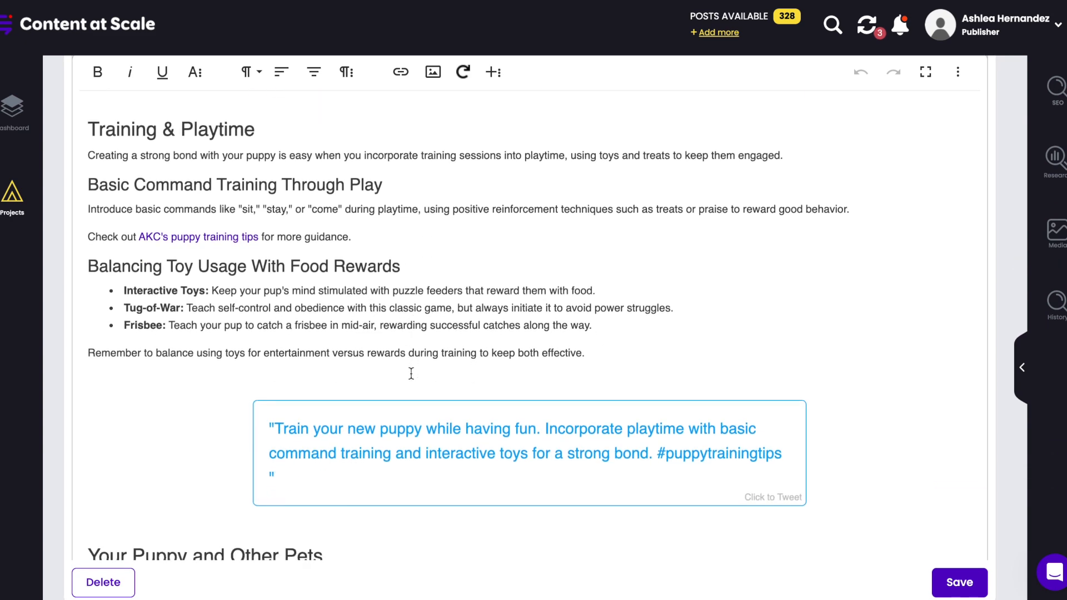
pyautogui.scroll(-3, 412, 373)
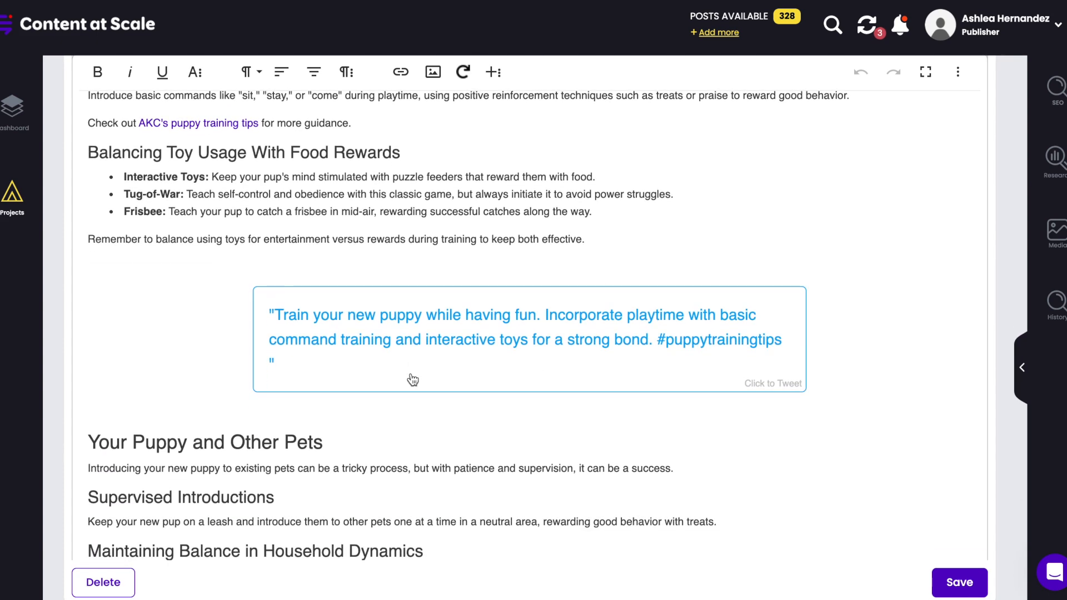
pyautogui.scroll(-5, 411, 378)
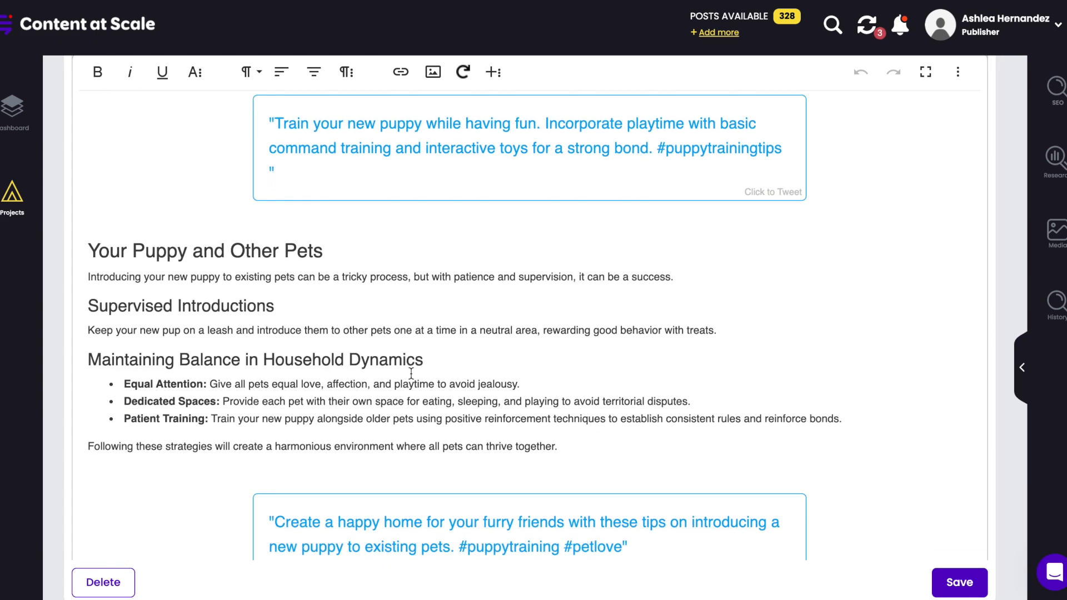
pyautogui.scroll(-4, 411, 373)
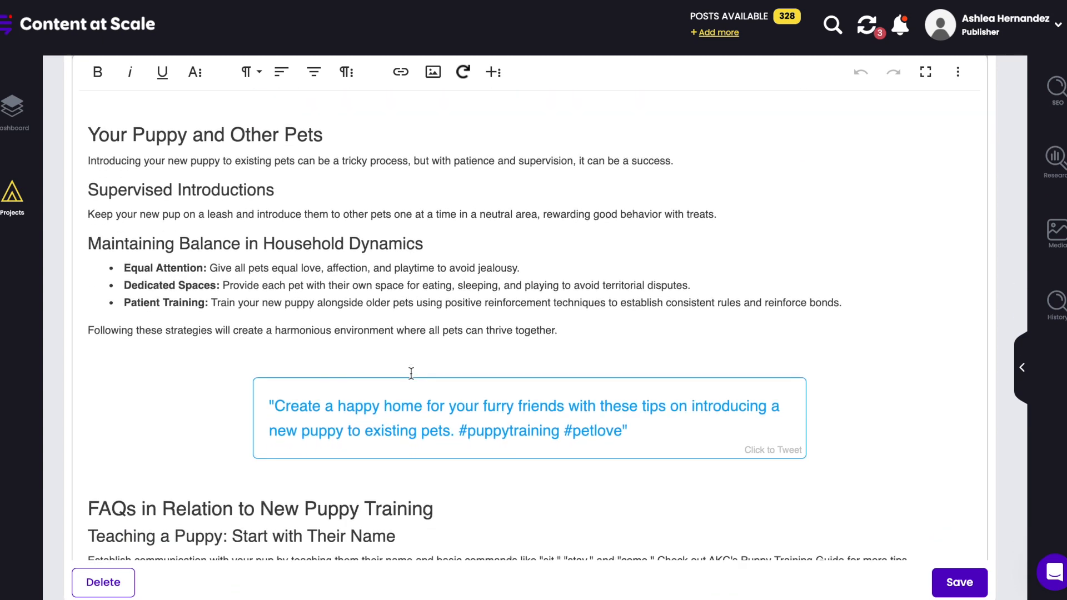
# Step: Check the article's FAQs and conclusion, and return to its earlier sections
pyautogui.scroll(-3, 410, 383)
pyautogui.scroll(-2, 409, 380)
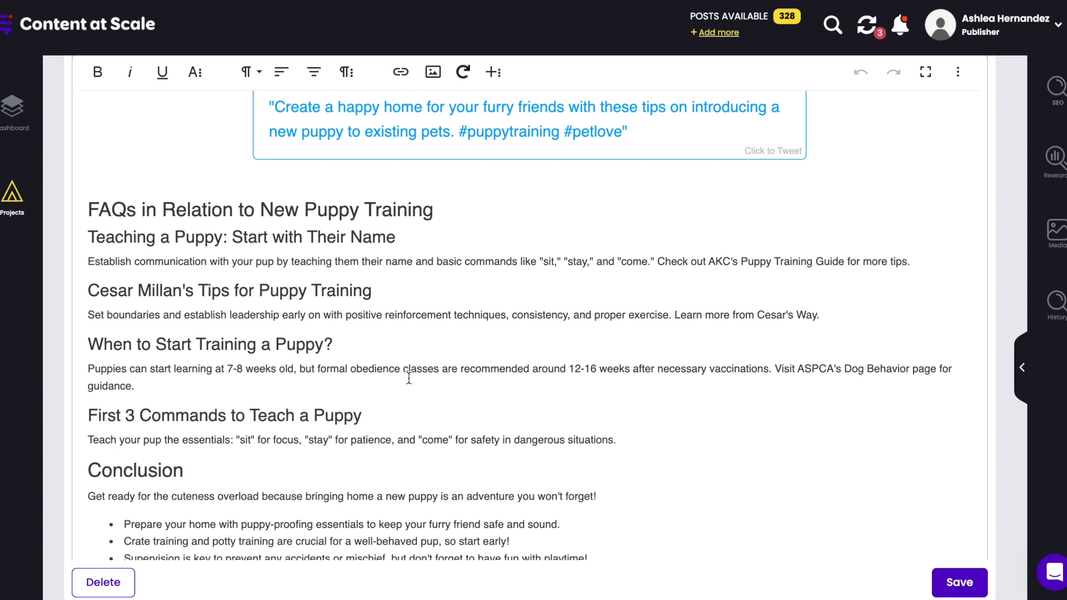
pyautogui.scroll(-2, 409, 378)
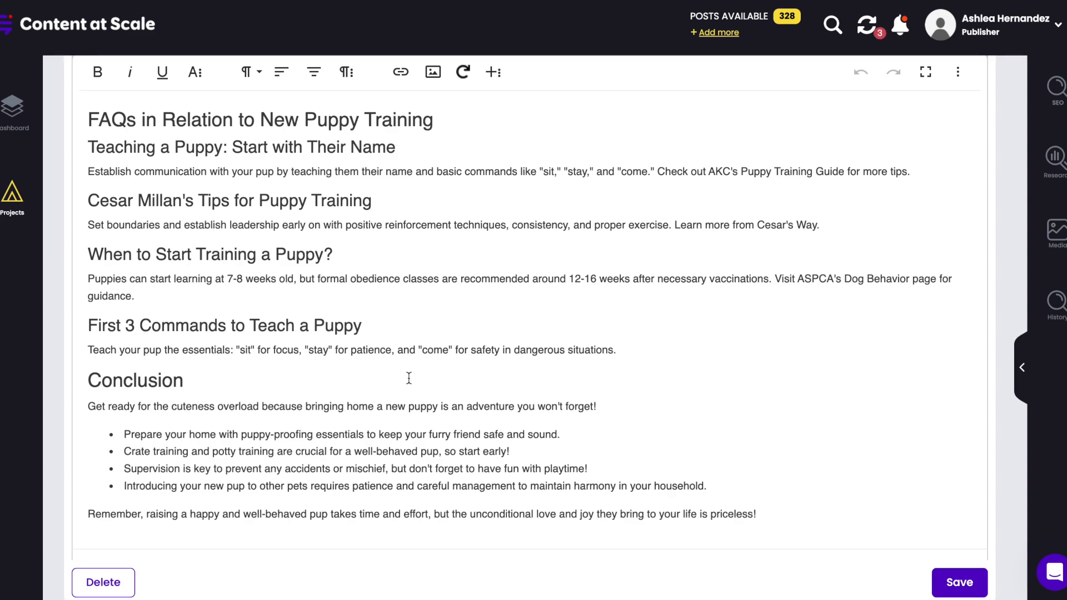
pyautogui.scroll(-2, 505, 369)
pyautogui.scroll(15, 507, 371)
pyautogui.scroll(15, 505, 370)
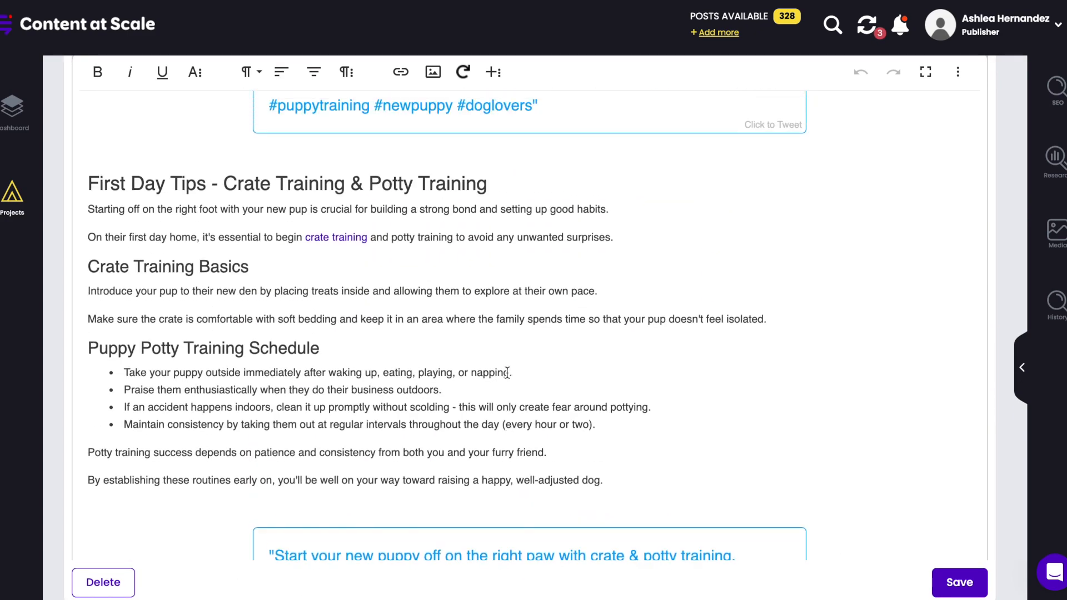
# Step: Review the article's SEO title, URL slug, meta description, optimization score, stats and keywords alongside its text
pyautogui.click(1055, 88)
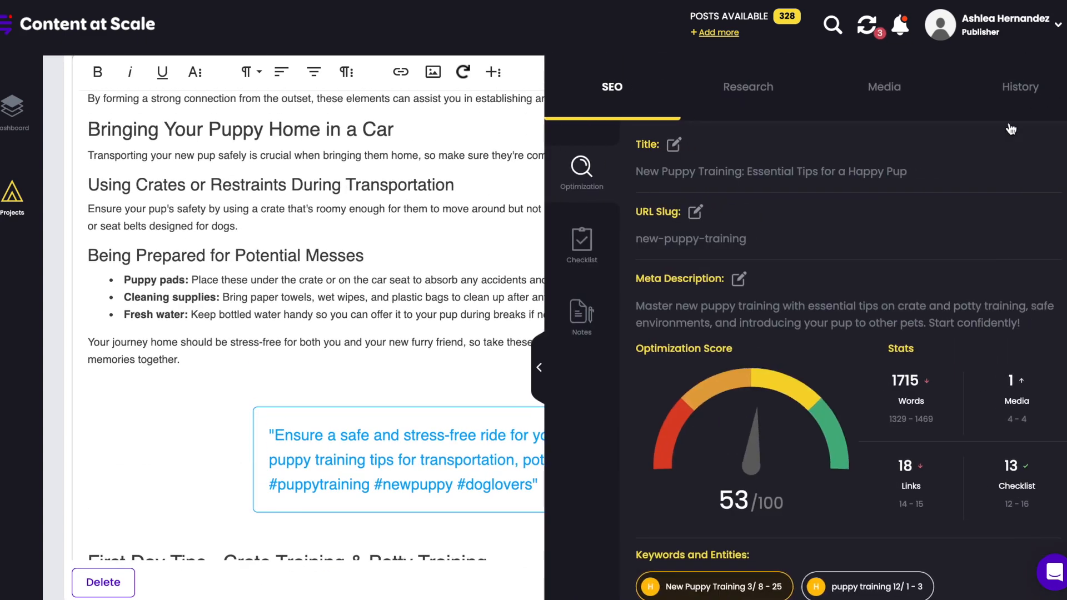
pyautogui.scroll(-1, 833, 218)
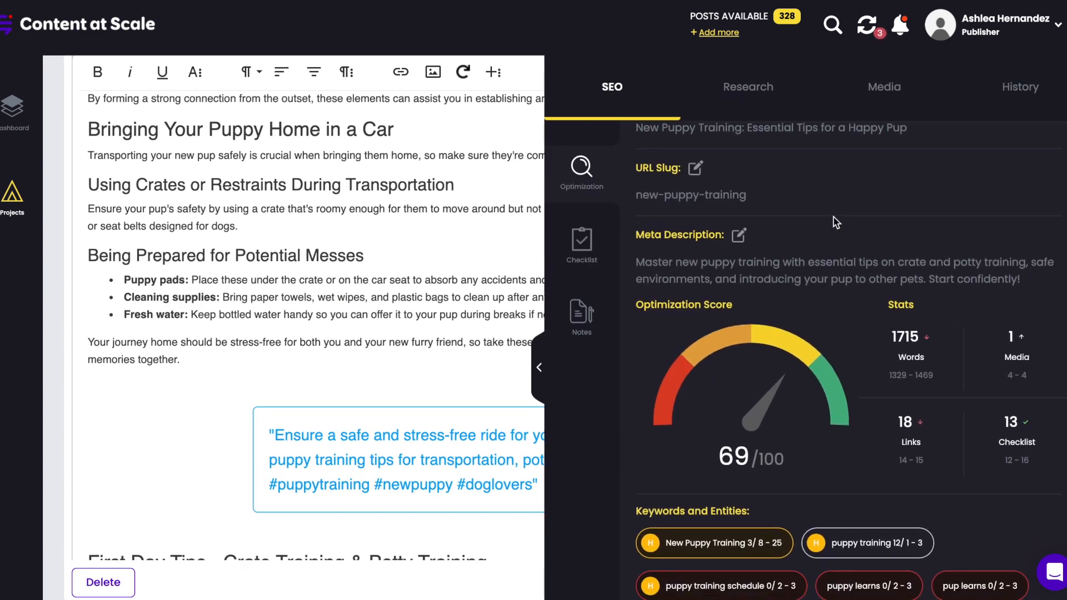
pyautogui.scroll(10, 447, 334)
pyautogui.scroll(2, 447, 334)
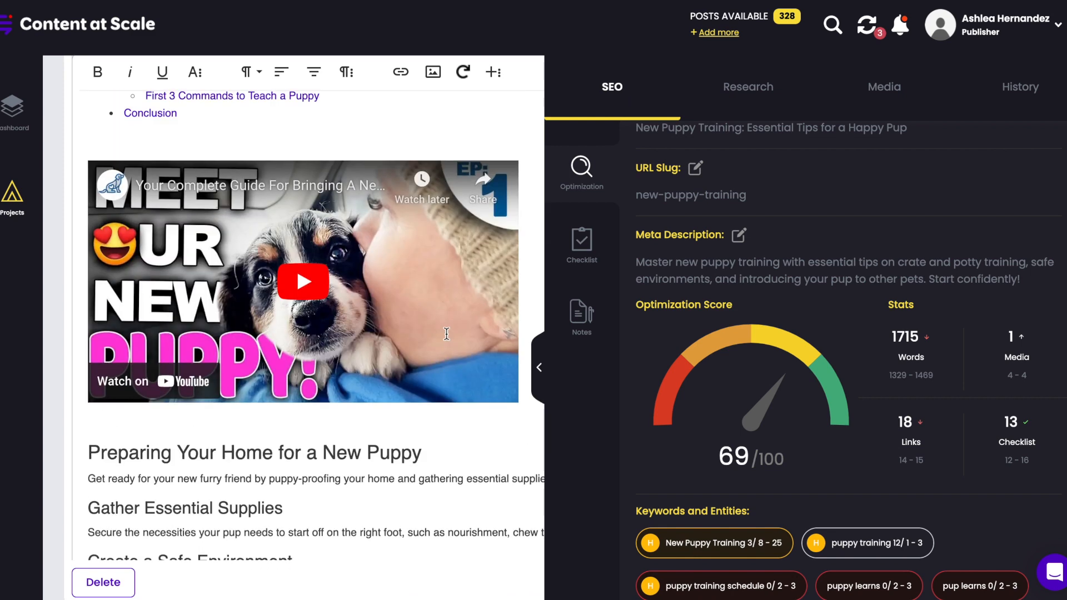
pyautogui.scroll(1, 722, 313)
pyautogui.scroll(1, 725, 307)
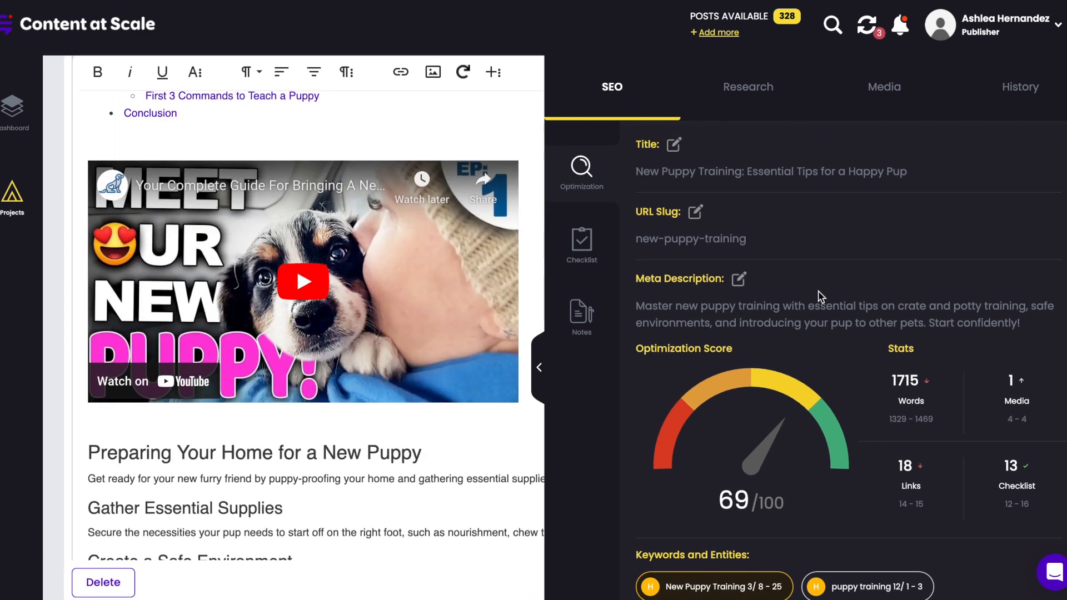
# Step: Examine the article's on-page SEO checklist for passed and failed items
pyautogui.click(582, 244)
pyautogui.scroll(-2, 774, 352)
pyautogui.scroll(2, 773, 352)
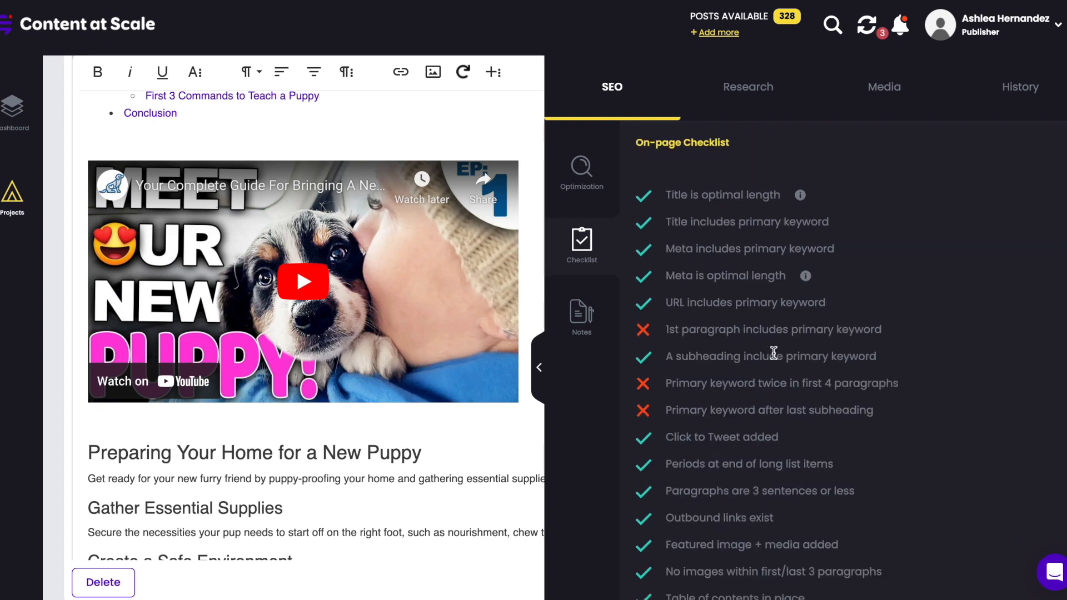
# Step: Look over the article's research brief and ranking content, and run a plagiarism scan on it
pyautogui.click(733, 86)
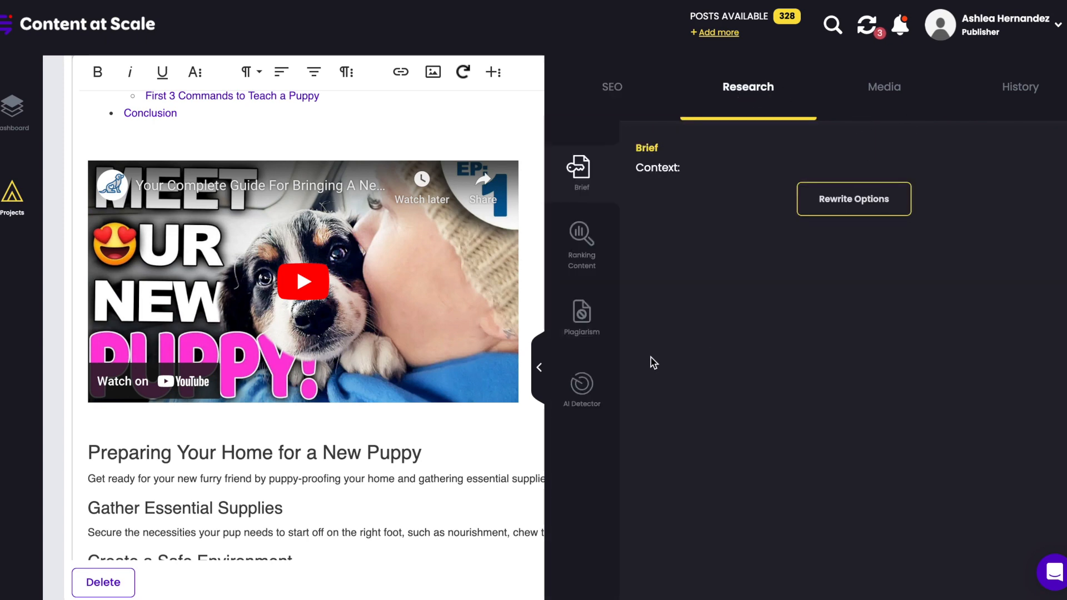
pyautogui.click(581, 257)
pyautogui.click(581, 314)
pyautogui.click(829, 188)
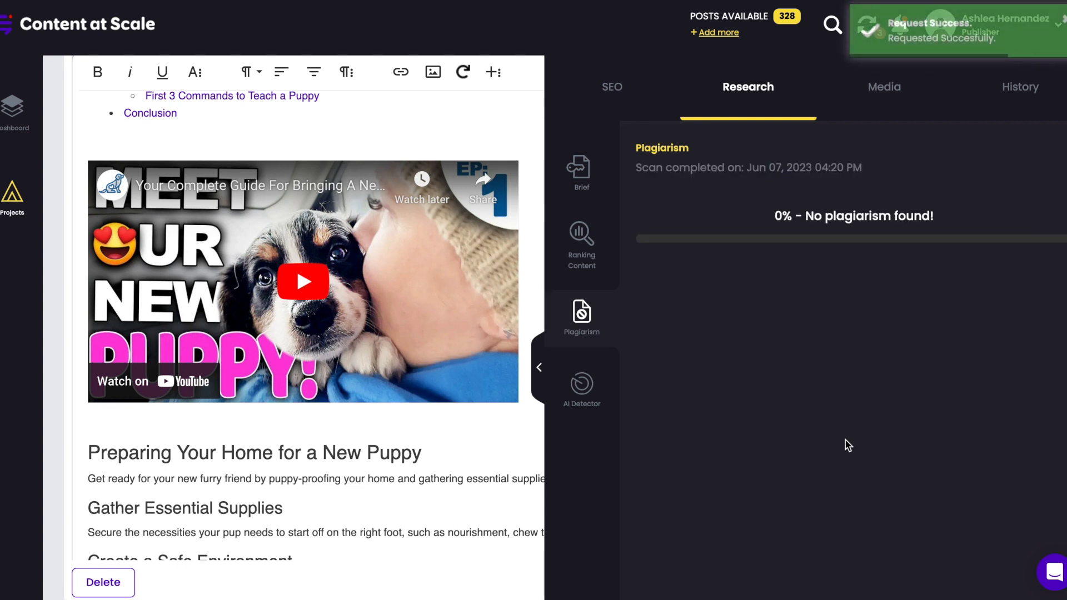
# Step: Run AI detection on the article, and return to the beginning of its text at full editor width
pyautogui.click(583, 392)
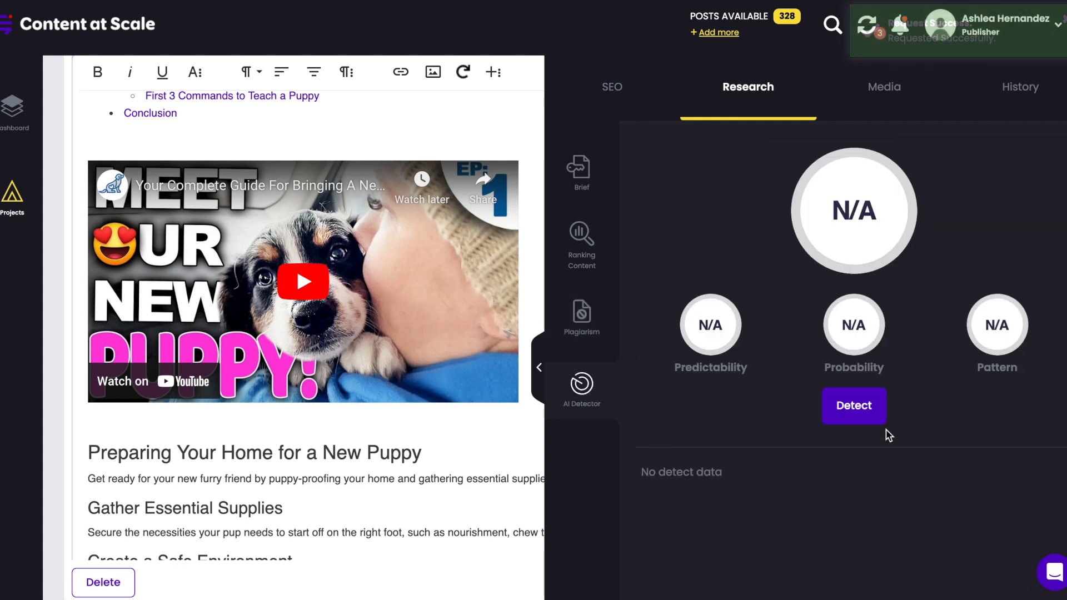
pyautogui.click(862, 404)
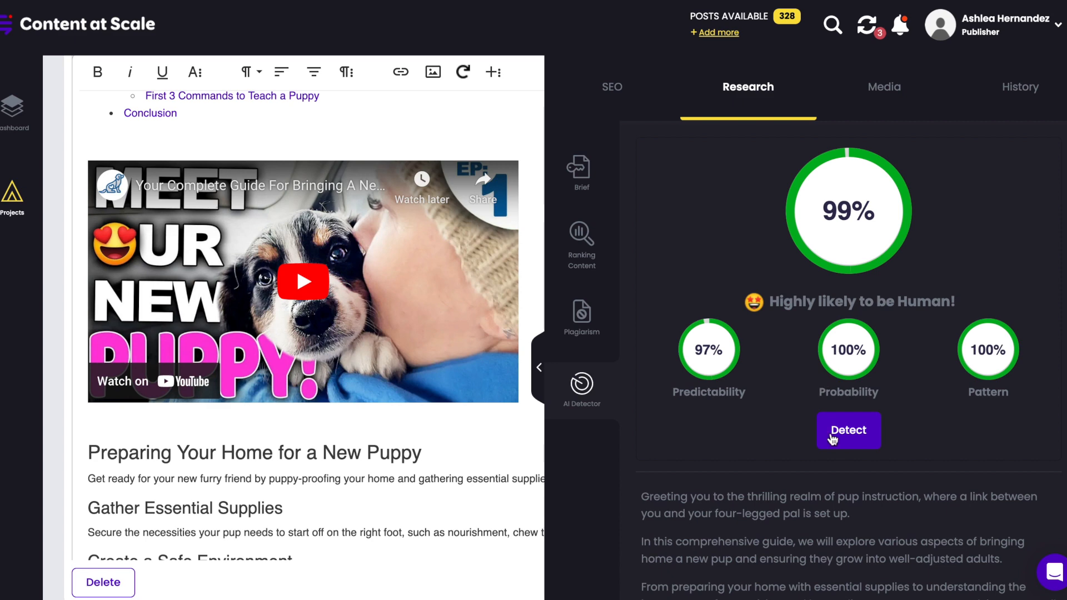
pyautogui.click(538, 381)
pyautogui.scroll(10, 458, 545)
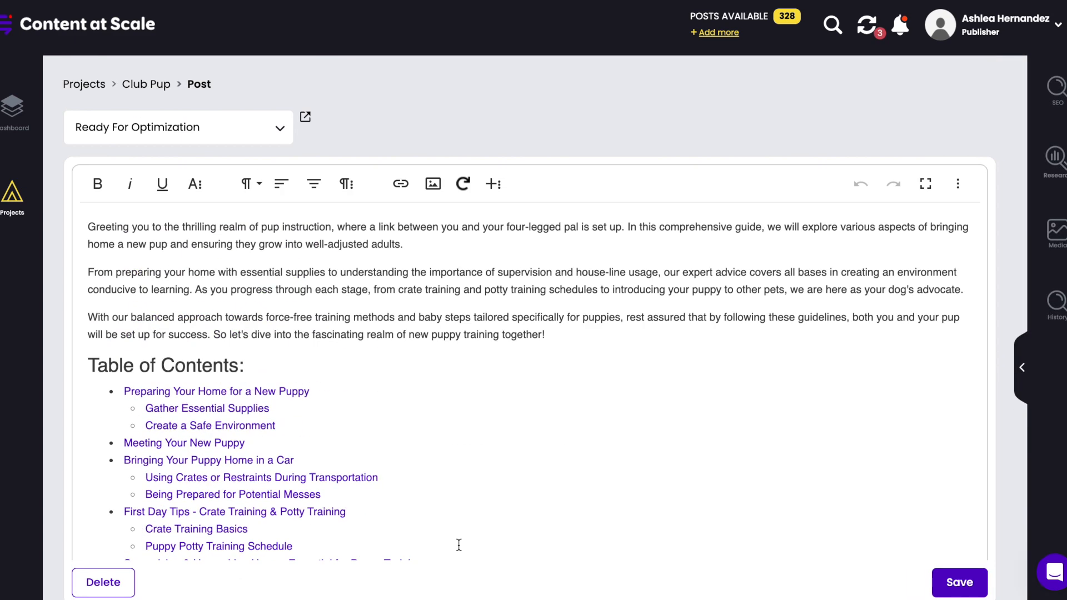